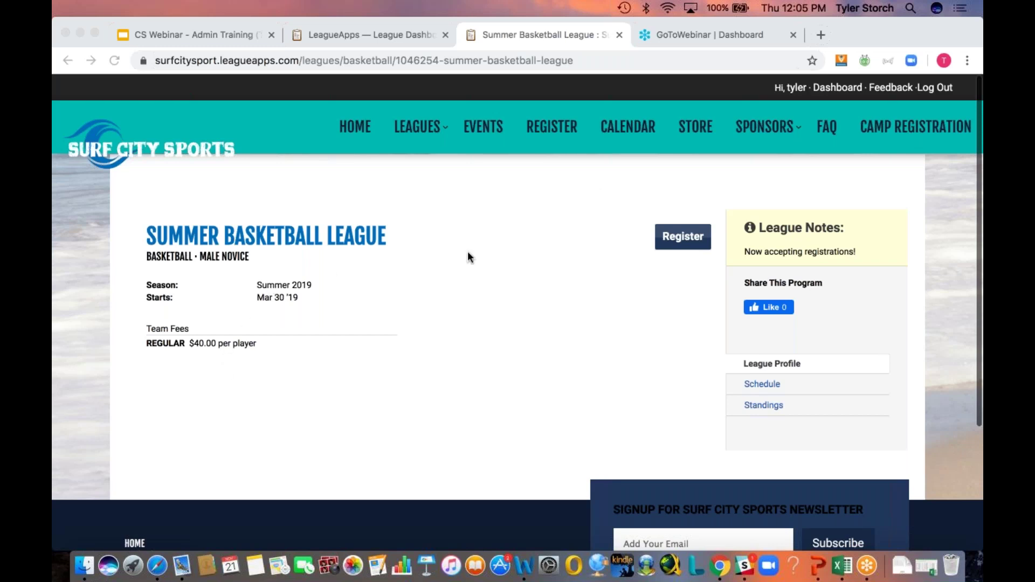
# - Start a registration for the Summer Basketball League and choose MyChild as the person being registered
pyautogui.click(508, 251)
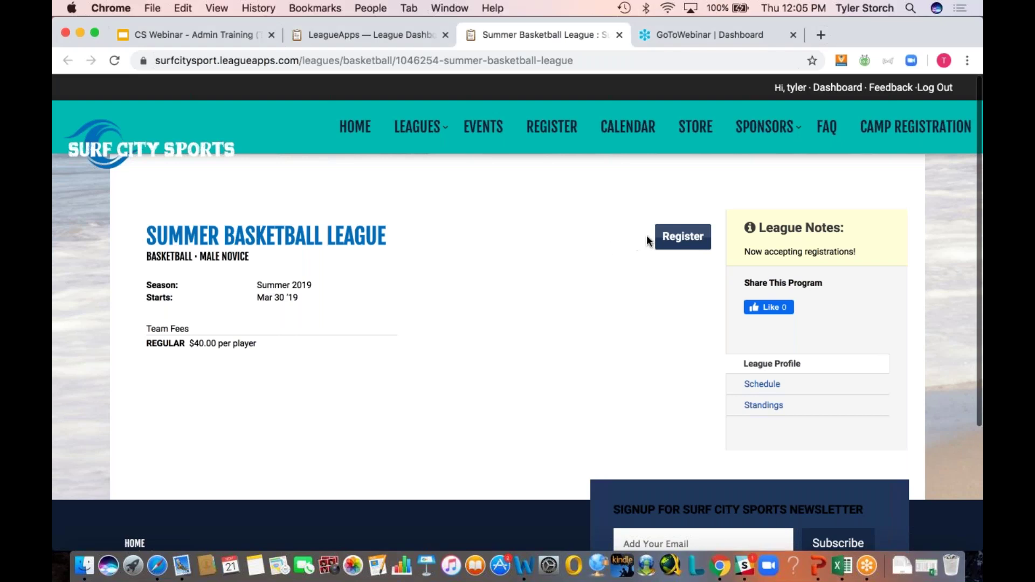
pyautogui.click(668, 240)
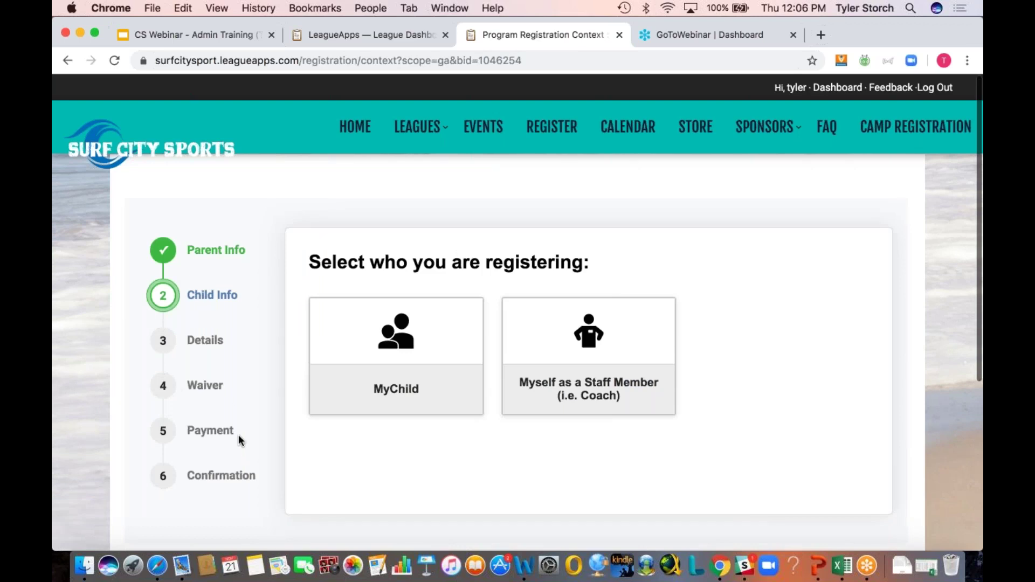
pyautogui.click(376, 342)
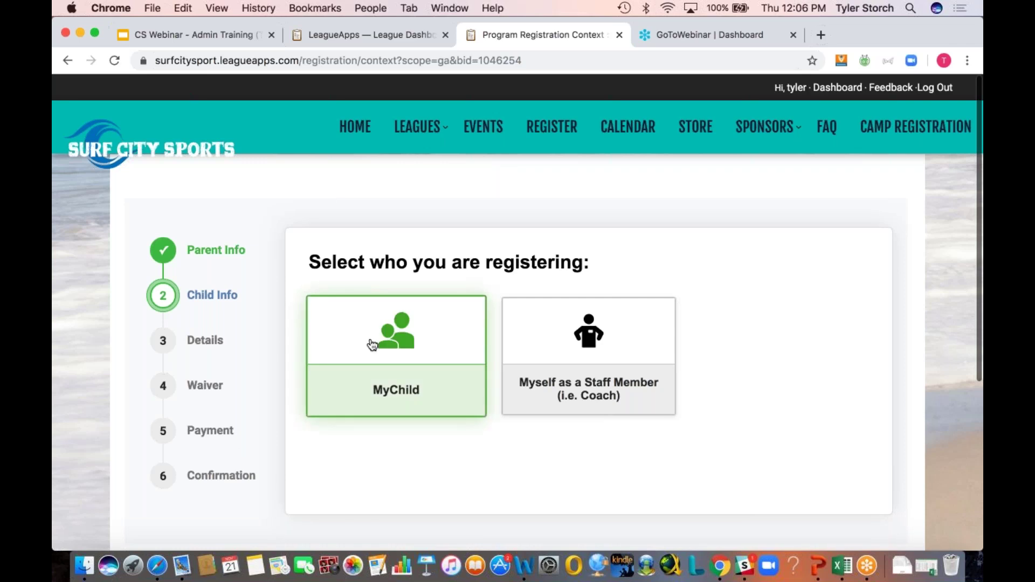
pyautogui.click(624, 316)
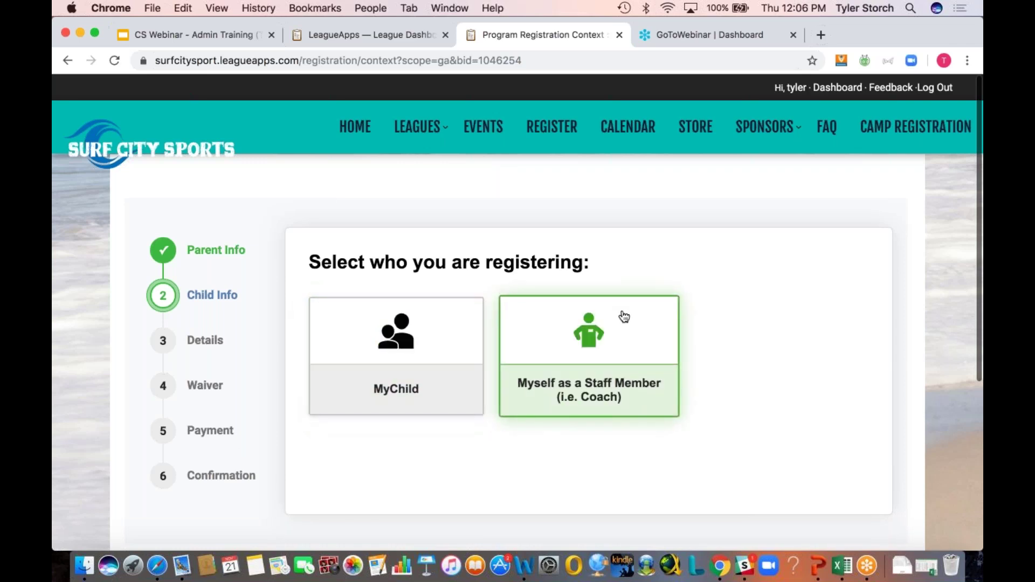
pyautogui.click(466, 350)
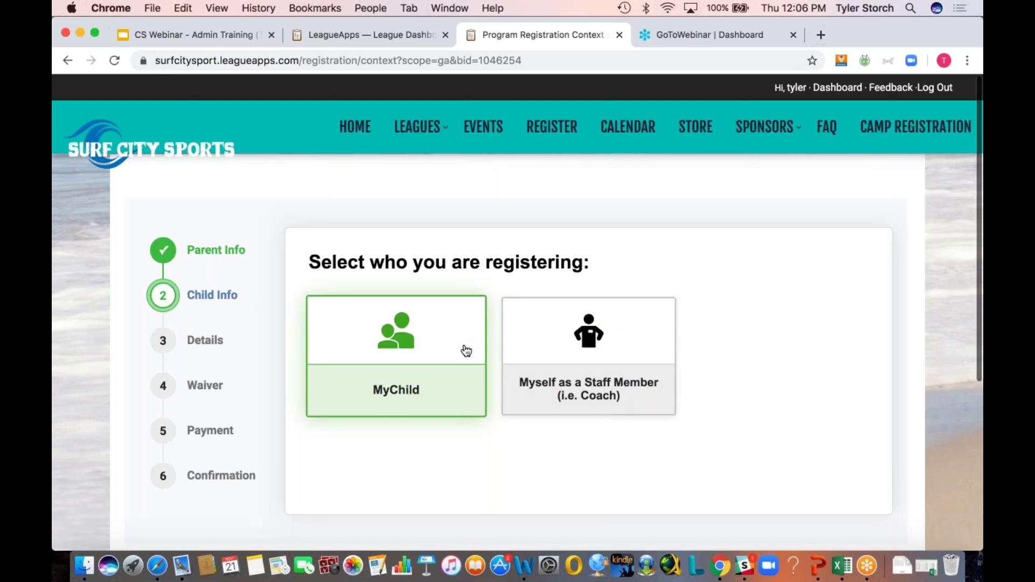
pyautogui.click(466, 350)
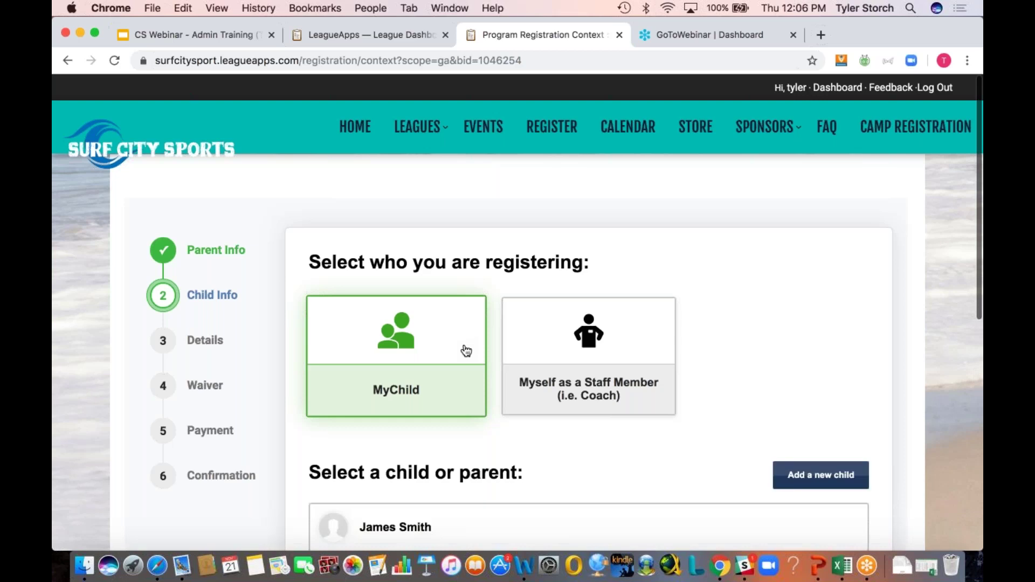
# - Select the first listed child and register them with the $40.00 Team Player option
pyautogui.scroll(-3, 466, 351)
pyautogui.scroll(1, 466, 351)
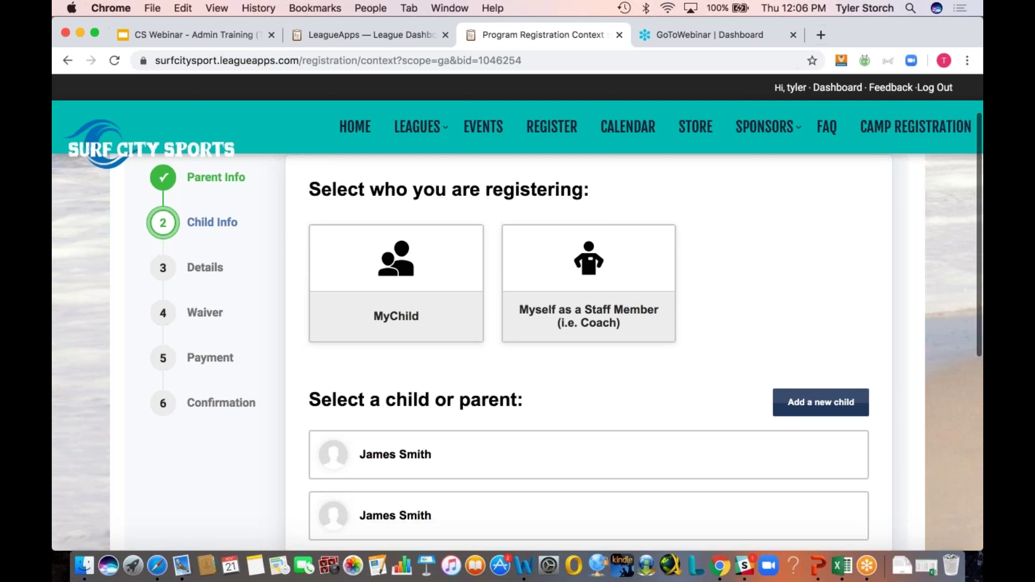
pyautogui.scroll(-2, 517, 343)
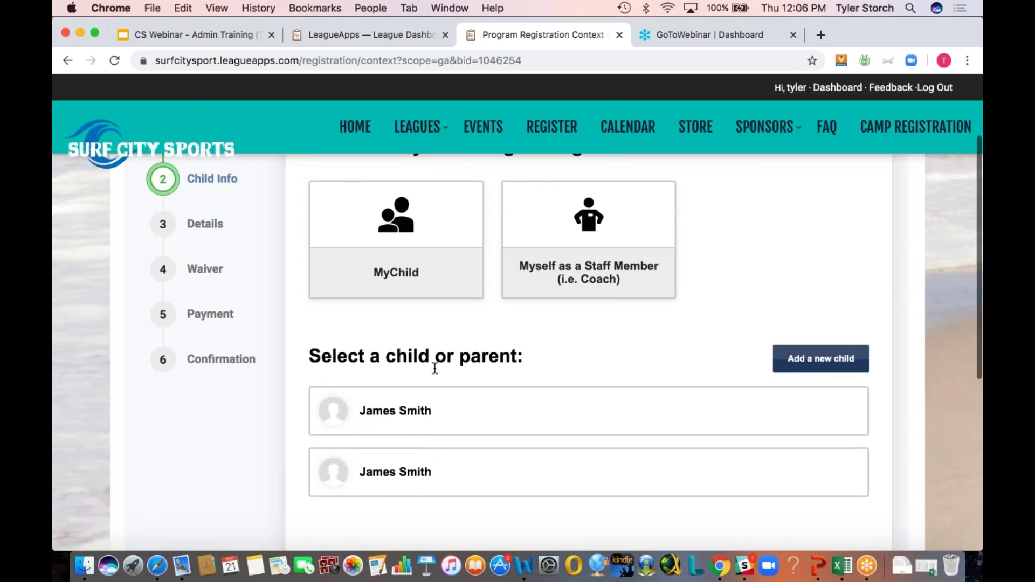
pyautogui.scroll(-3, 435, 368)
pyautogui.scroll(4, 435, 367)
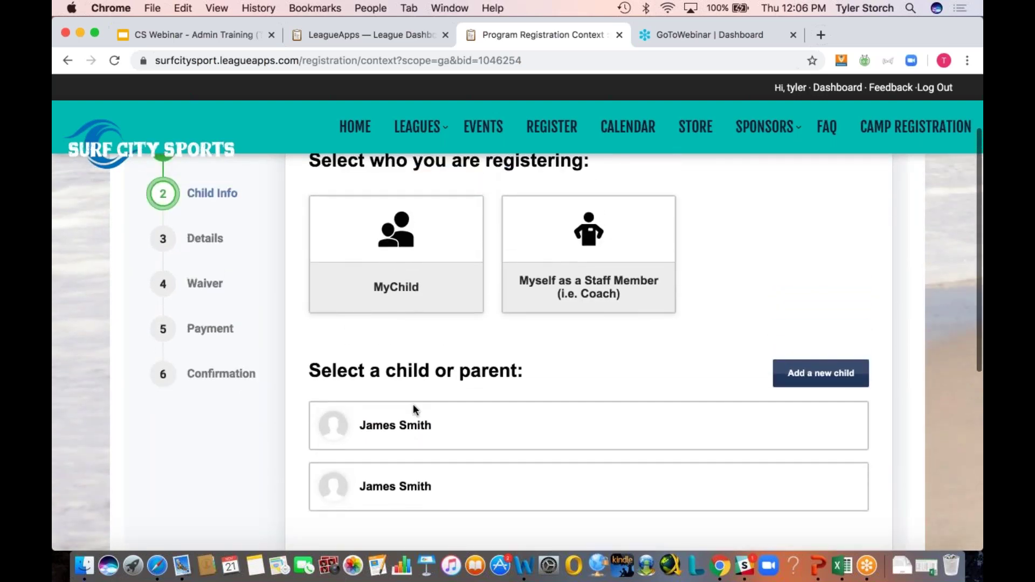
pyautogui.click(410, 427)
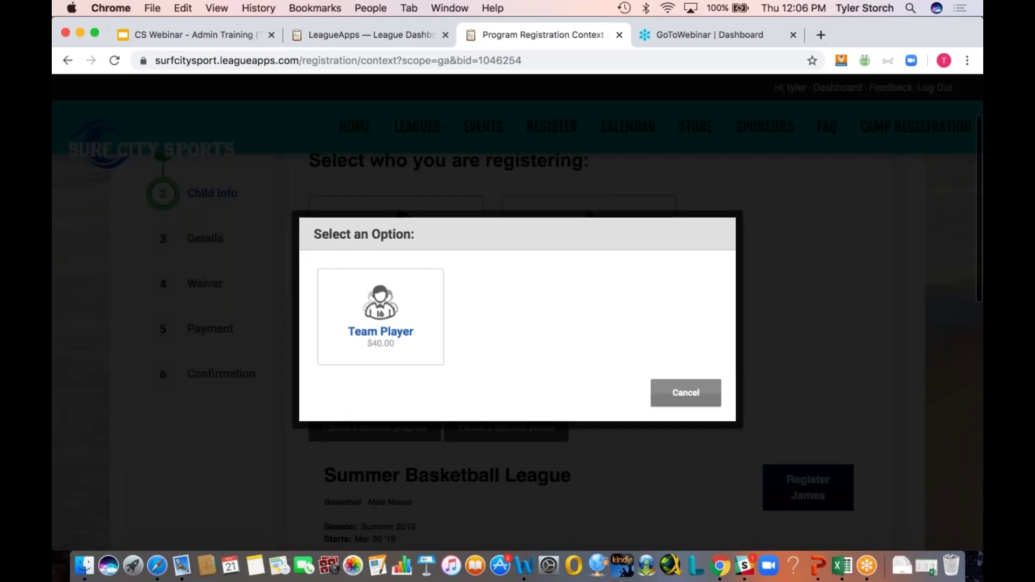
pyautogui.click(425, 315)
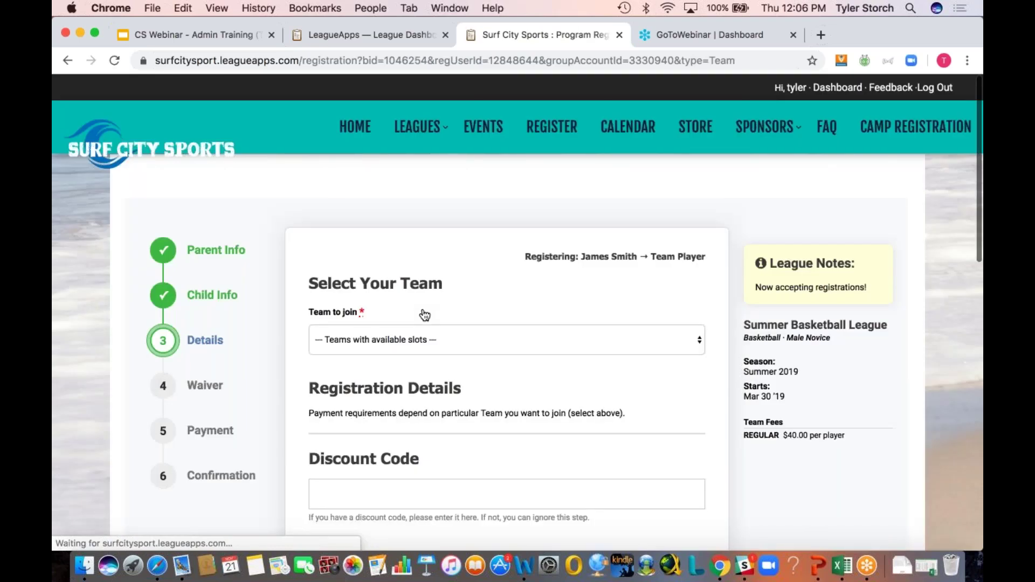
# - Select the Nets as the team to join in the registration details
pyautogui.scroll(-2, 425, 315)
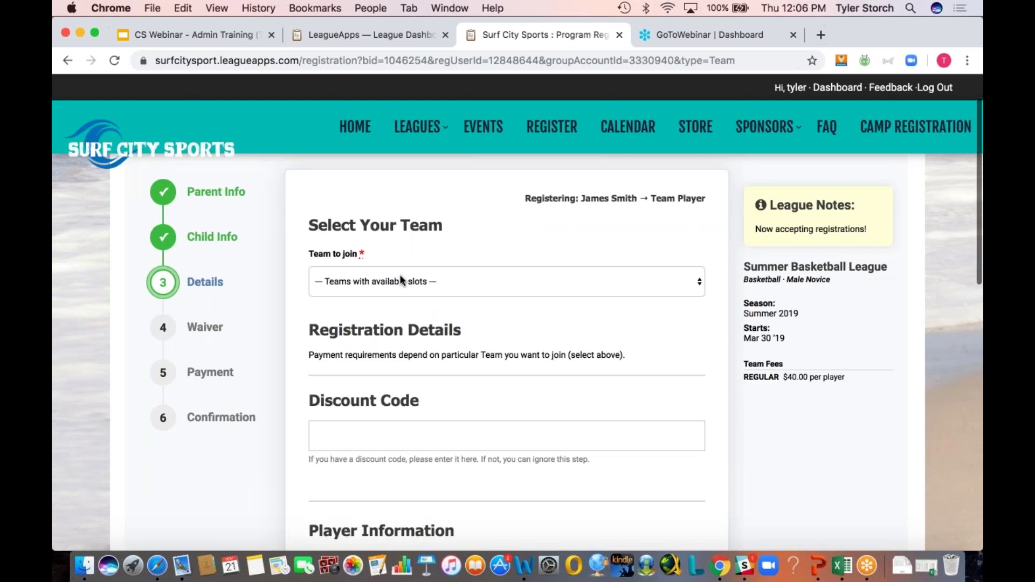
pyautogui.click(399, 278)
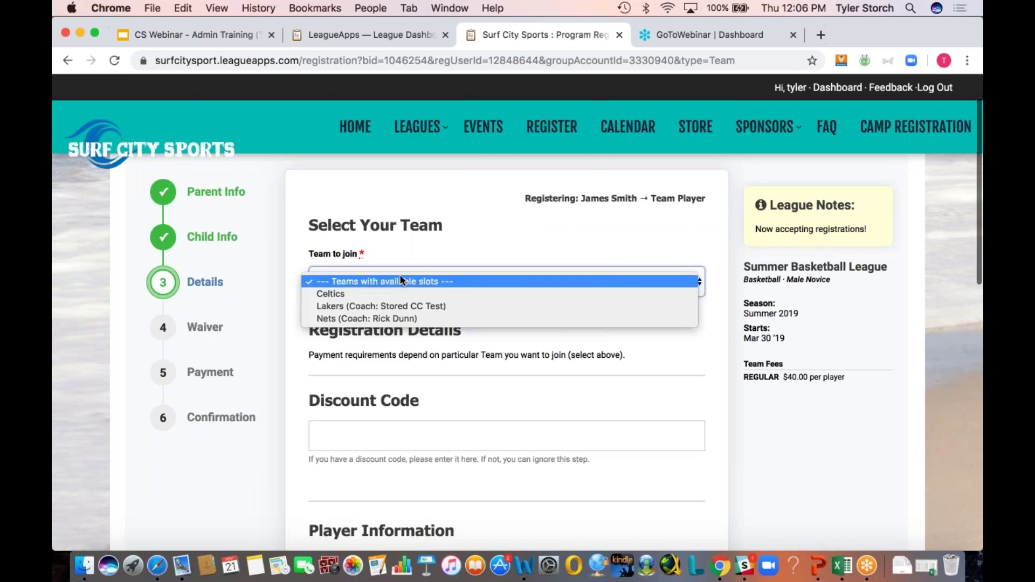
pyautogui.click(380, 316)
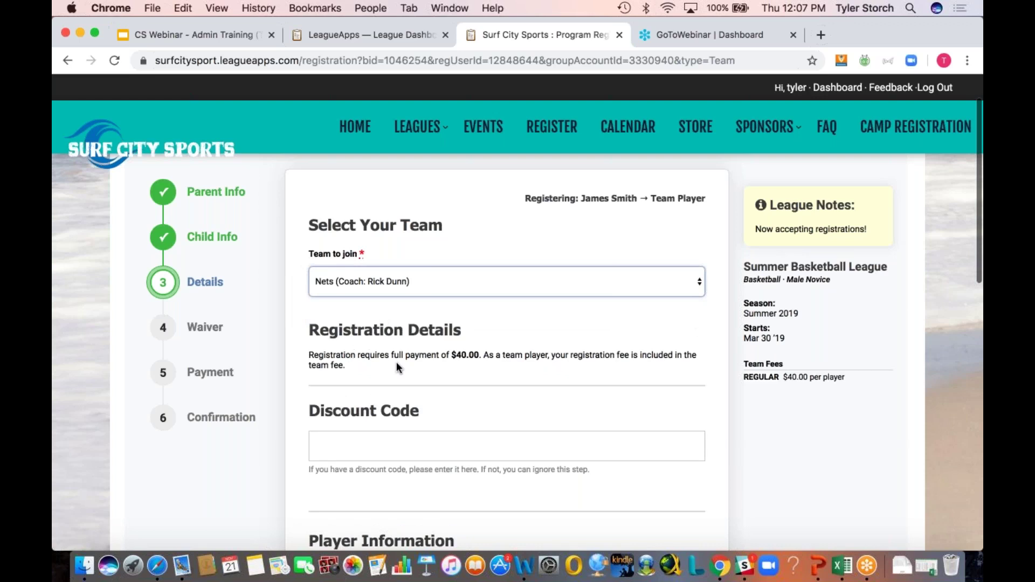
pyautogui.scroll(-2, 396, 366)
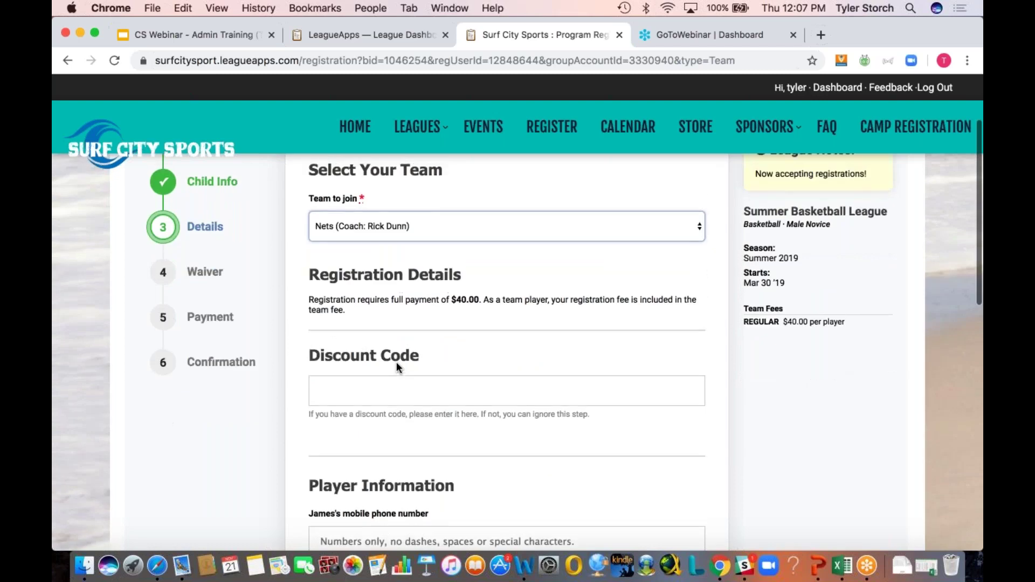
pyautogui.scroll(2, 396, 367)
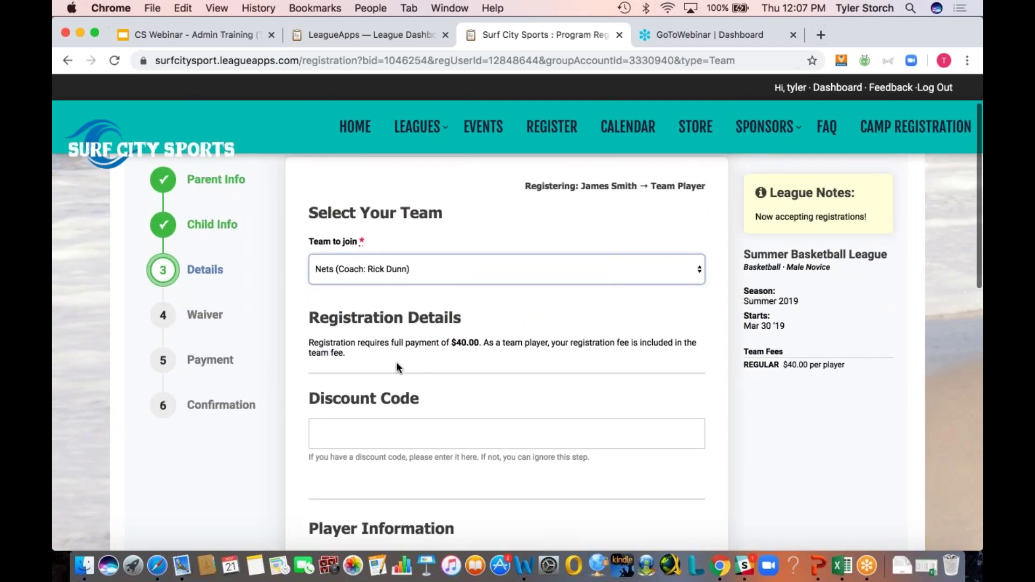
# - Set the player's T-shirt size to AM and position to Shooting Guard, and continue to the waiver
pyautogui.scroll(-5, 397, 366)
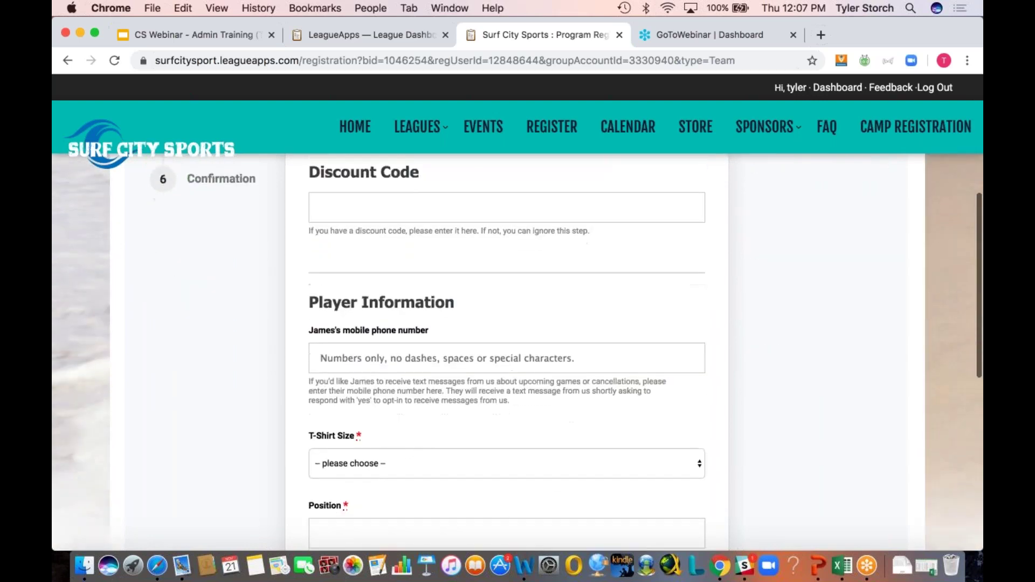
pyautogui.scroll(-1, 405, 291)
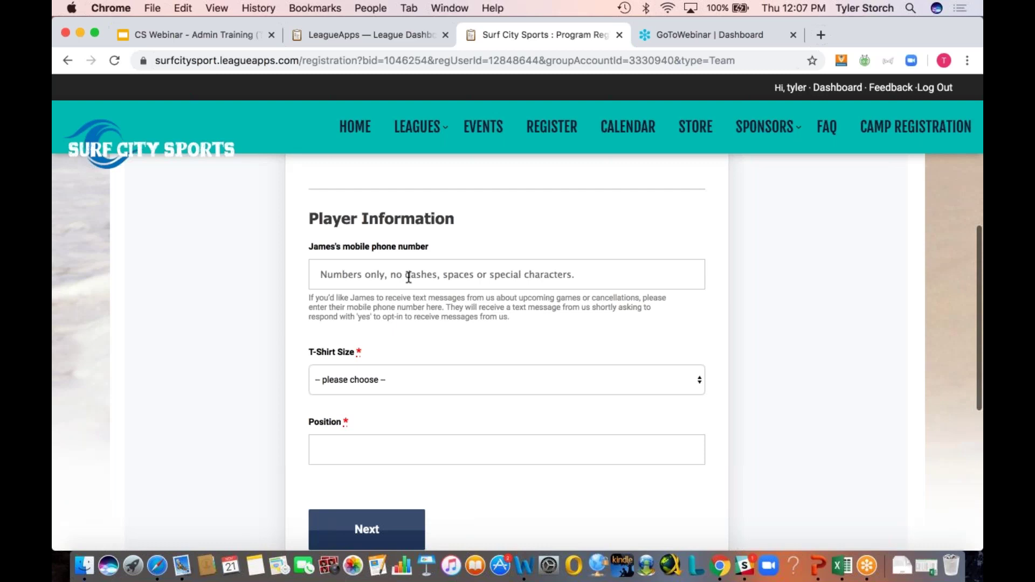
pyautogui.click(377, 377)
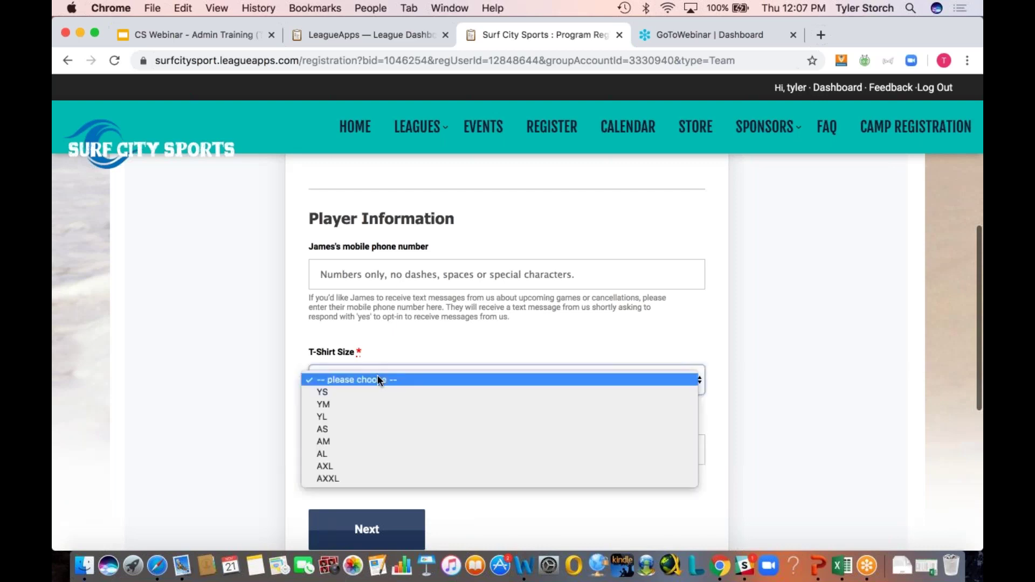
pyautogui.click(368, 436)
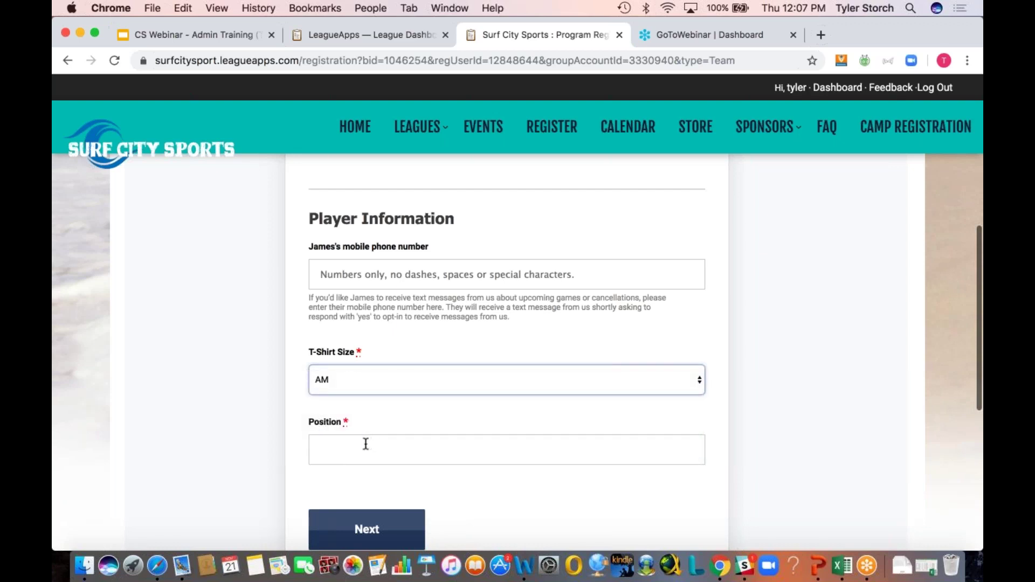
pyautogui.click(362, 442)
pyautogui.click(374, 485)
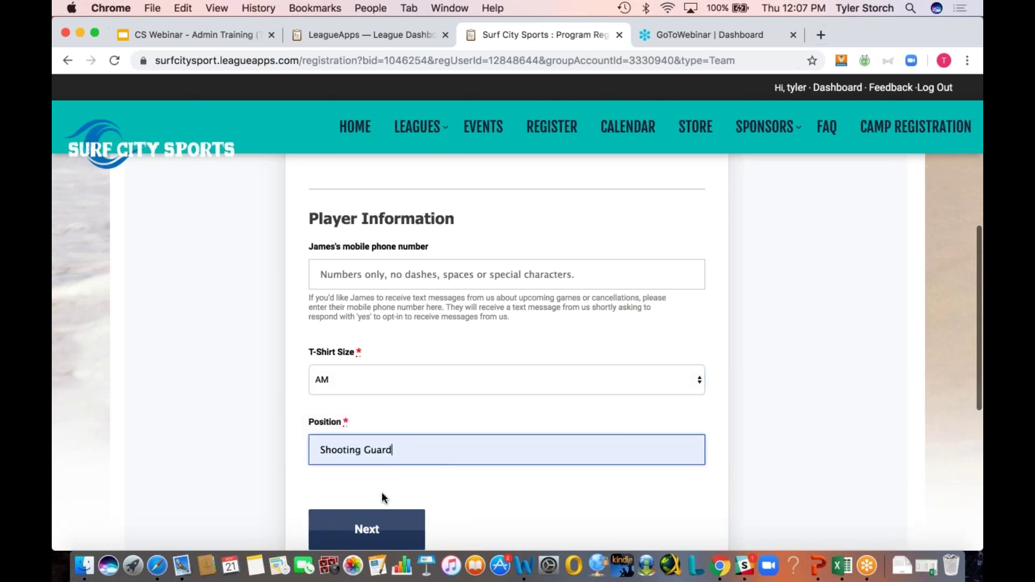
pyautogui.scroll(-3, 377, 432)
pyautogui.click(365, 371)
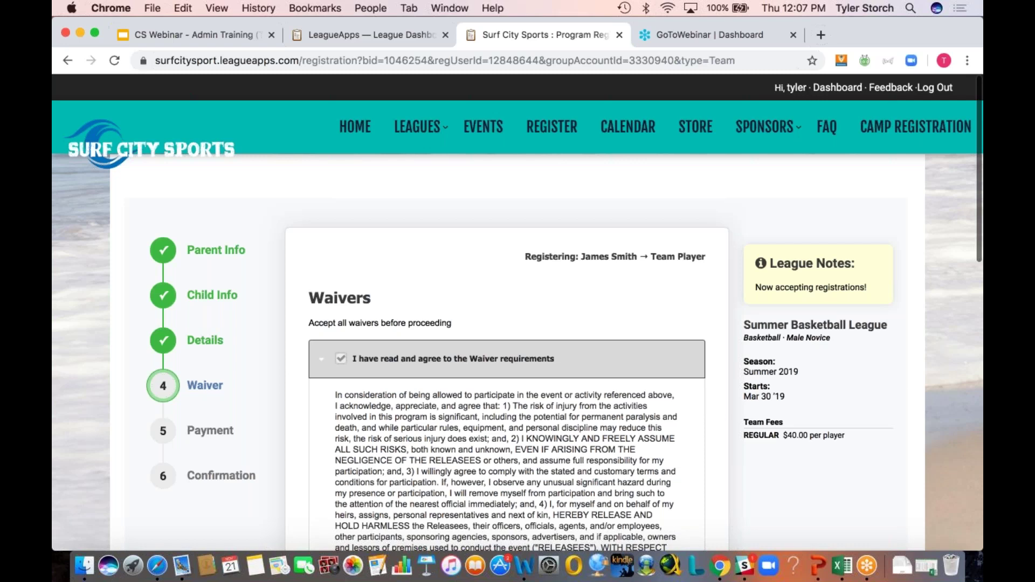
# - Agree to the waiver requirements and continue to the payment stage
pyautogui.scroll(-2, 345, 325)
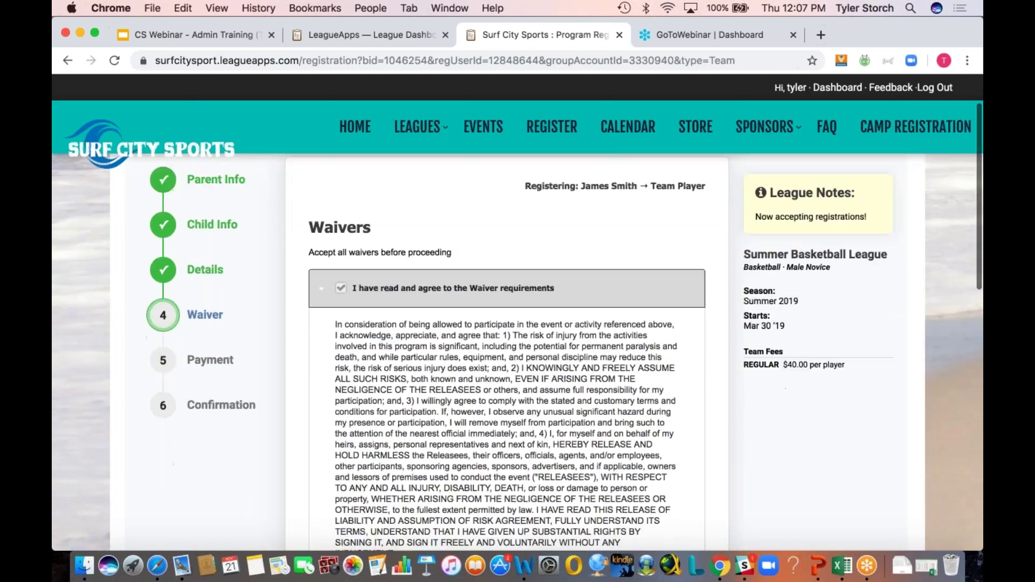
pyautogui.scroll(1, 344, 326)
pyautogui.click(344, 324)
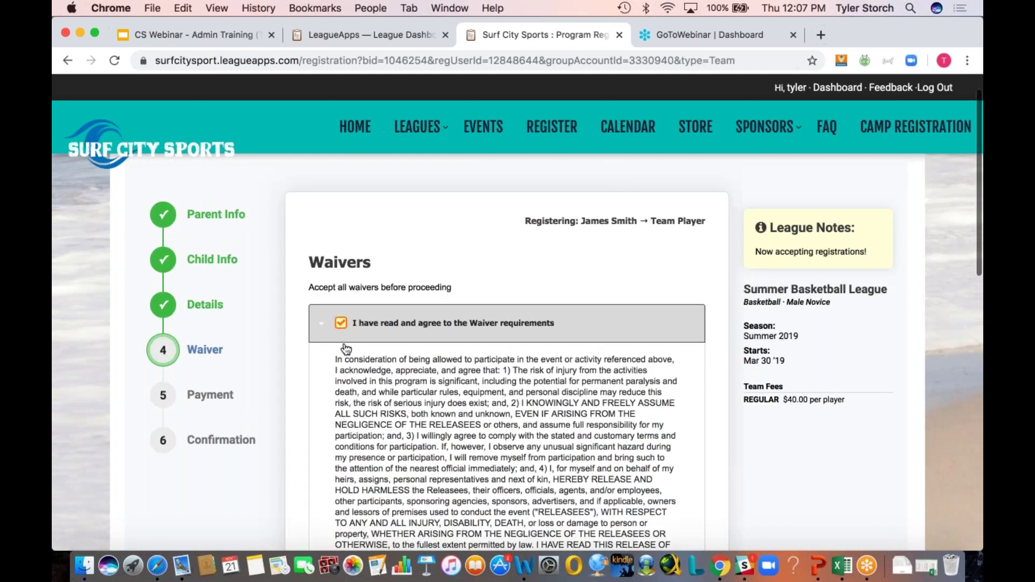
pyautogui.scroll(-4, 337, 418)
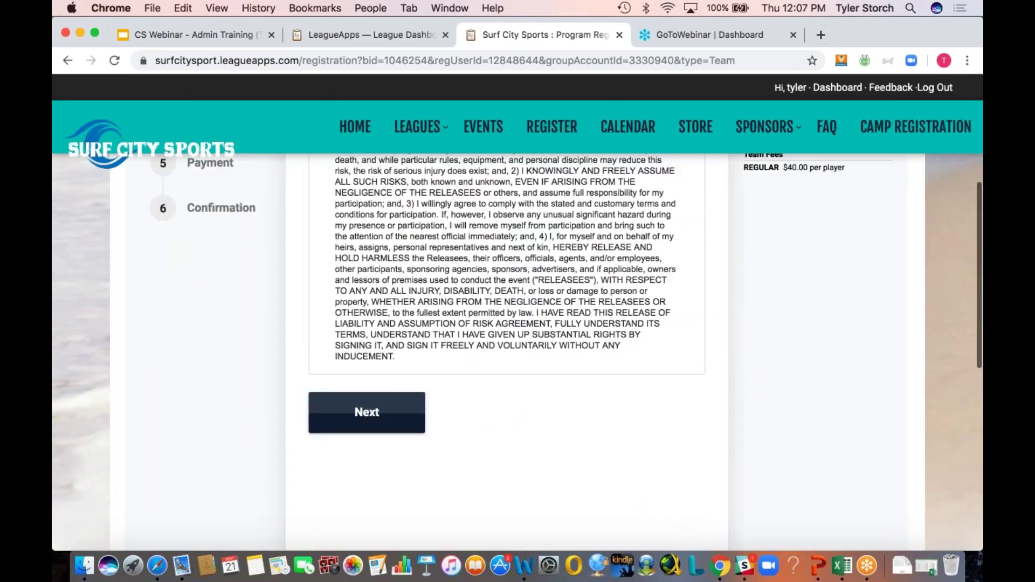
pyautogui.click(337, 418)
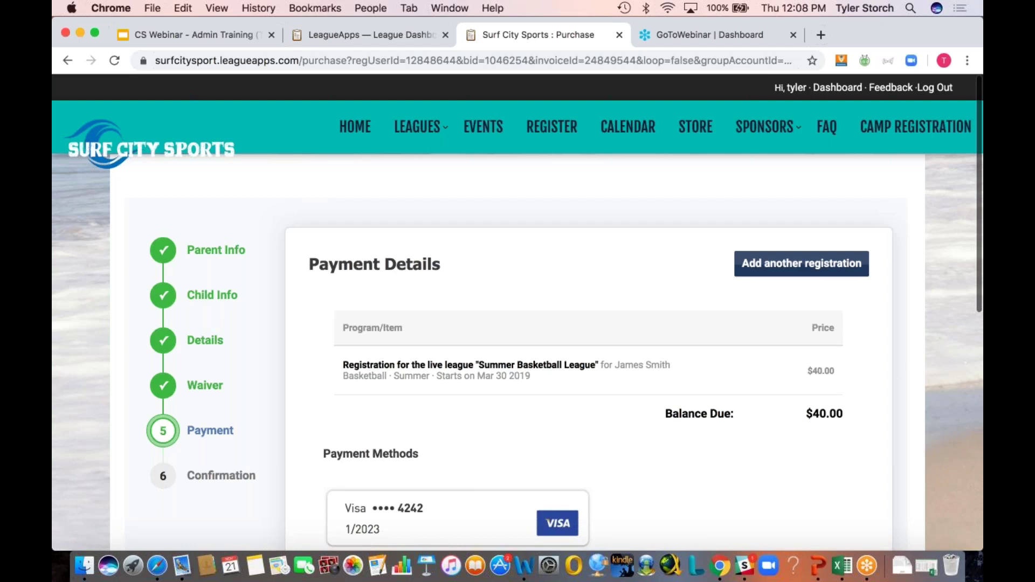
# - Review the payment details and finish the registration by skipping payment to pay later
pyautogui.scroll(-5, 517, 352)
pyautogui.scroll(4, 517, 351)
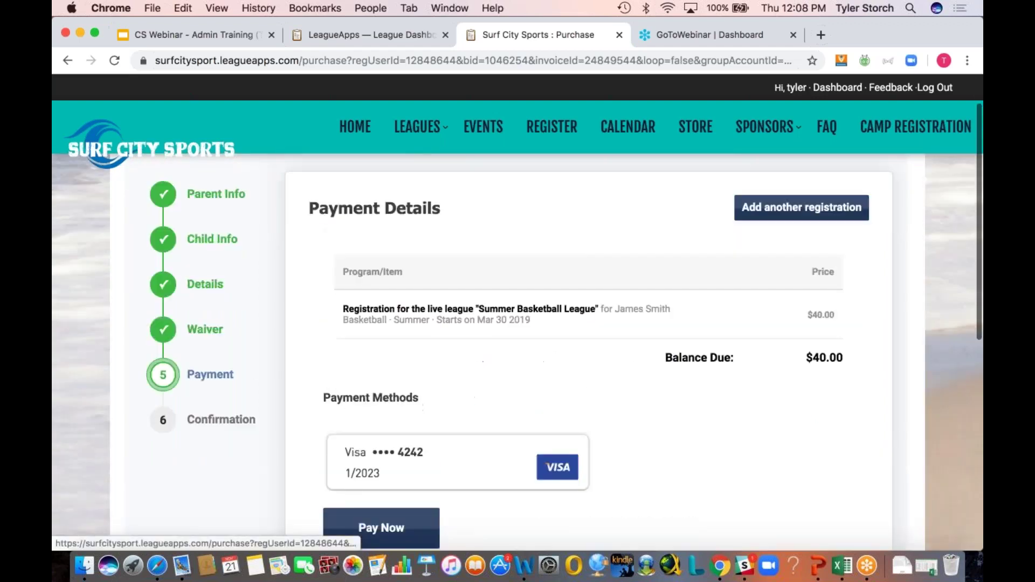
pyautogui.scroll(-3, 518, 351)
pyautogui.scroll(3, 536, 377)
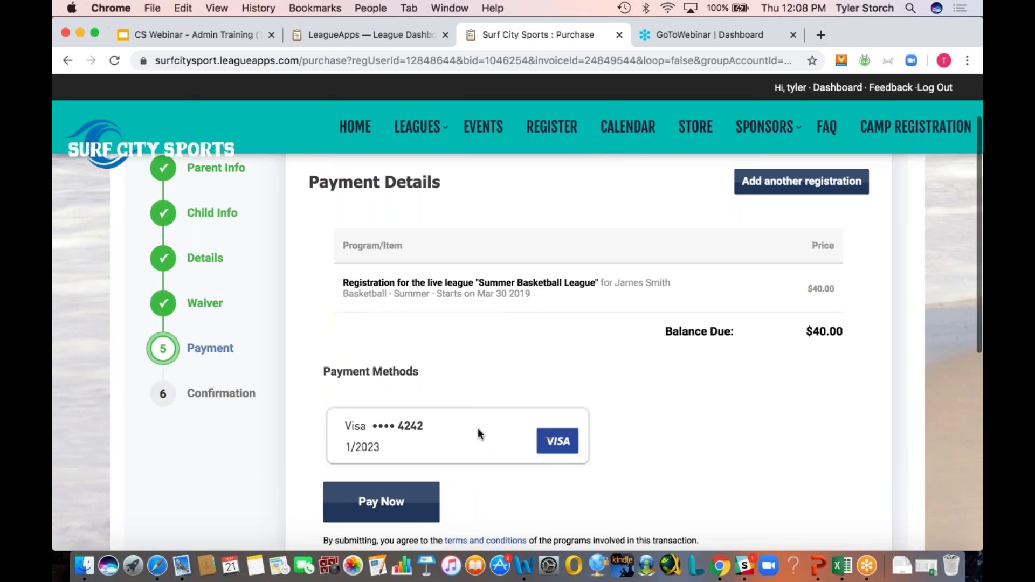
pyautogui.scroll(-3, 478, 431)
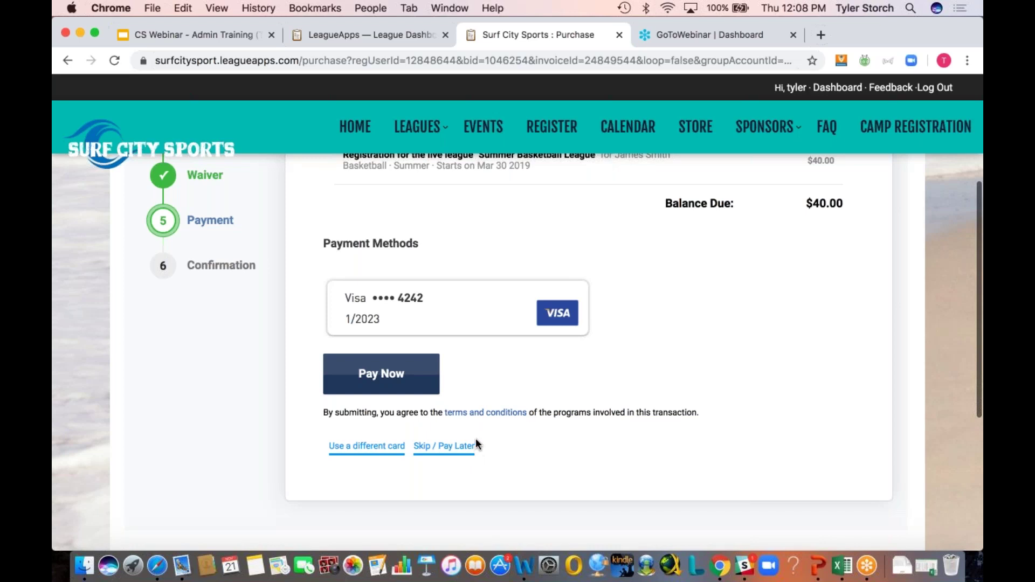
pyautogui.scroll(5, 479, 428)
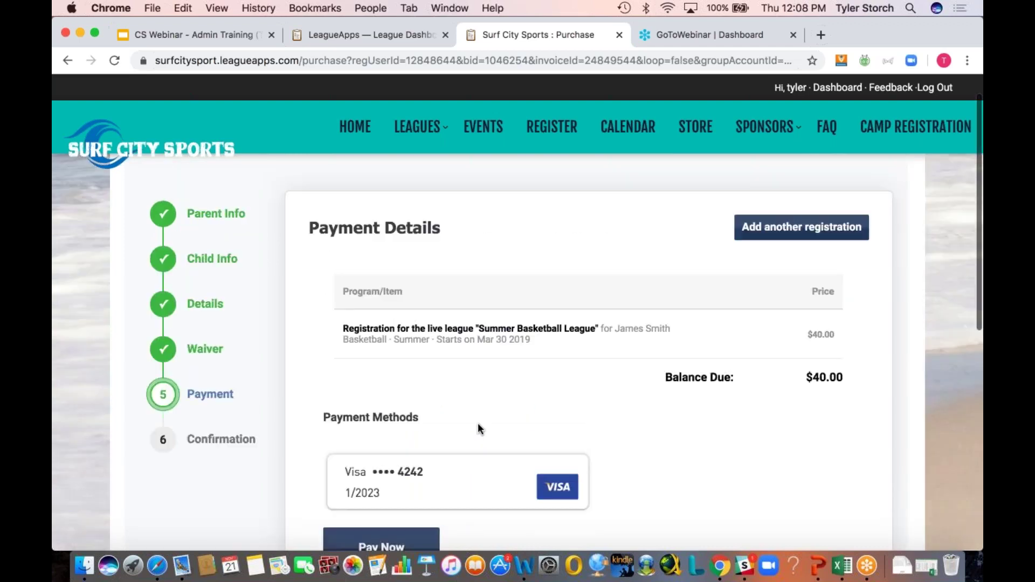
pyautogui.scroll(-8, 478, 426)
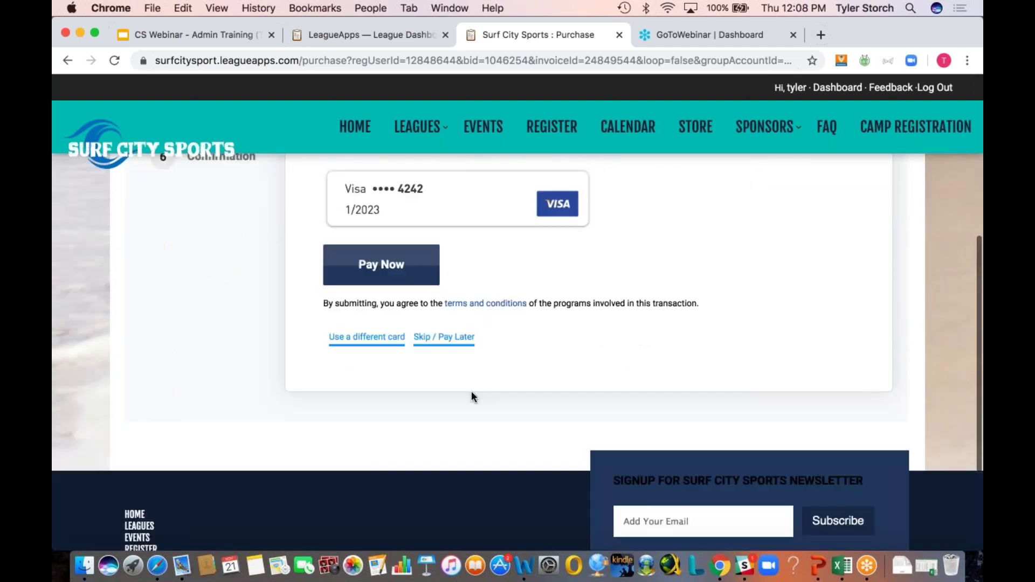
pyautogui.click(454, 339)
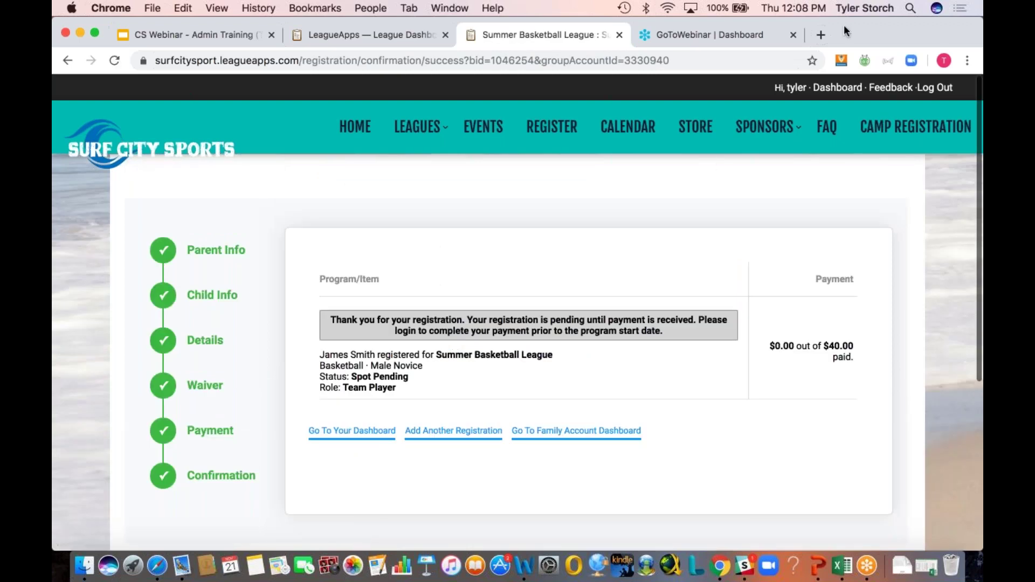
# - Go to the family account dashboard from the registration confirmation
pyautogui.click(843, 25)
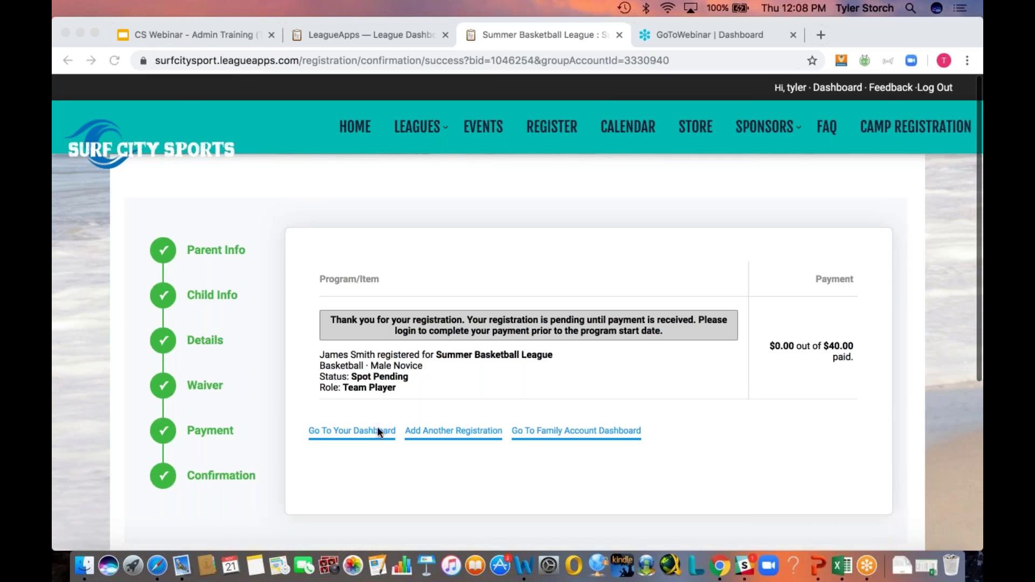
pyautogui.click(402, 409)
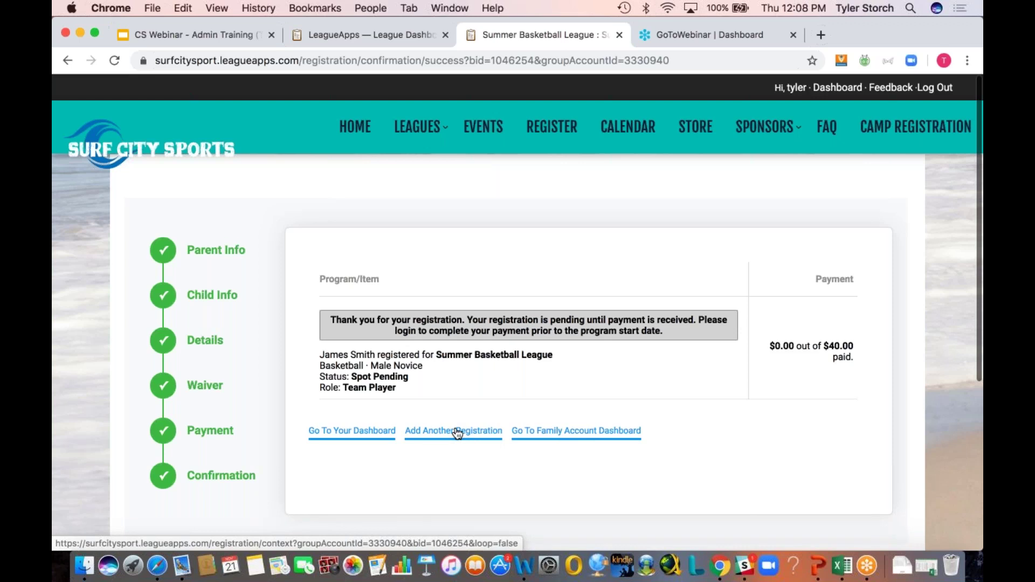
pyautogui.click(568, 435)
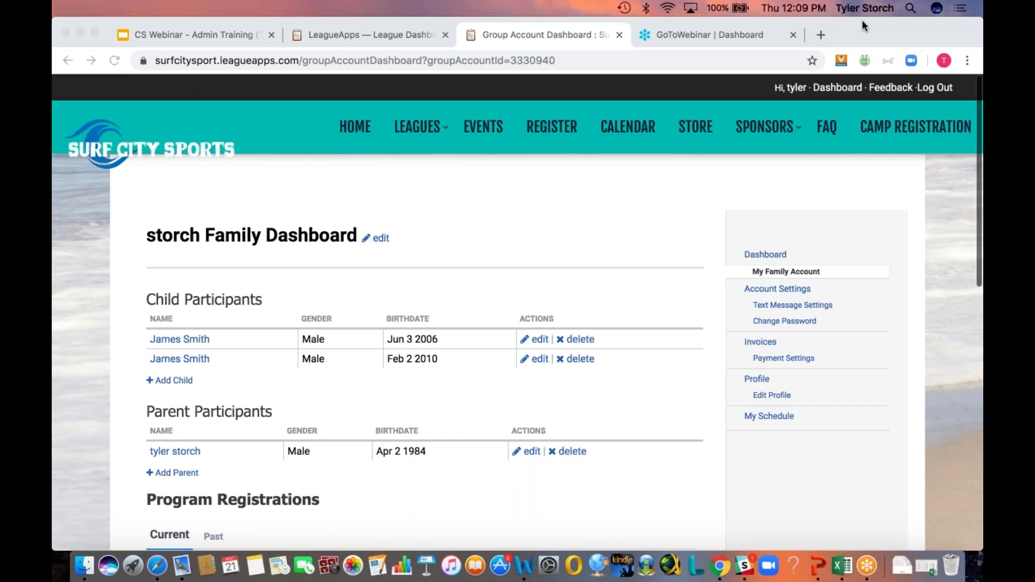
# - Review the child and parent participants and program registrations on the family dashboard, and open the account member dashboard
pyautogui.scroll(-2, 425, 242)
pyautogui.scroll(-3, 426, 245)
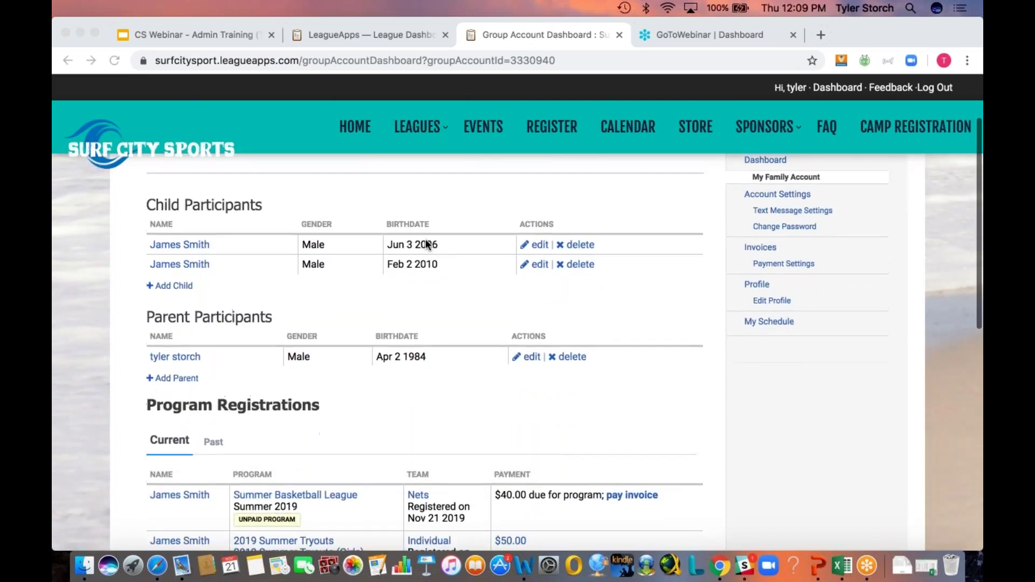
pyautogui.scroll(-3, 425, 244)
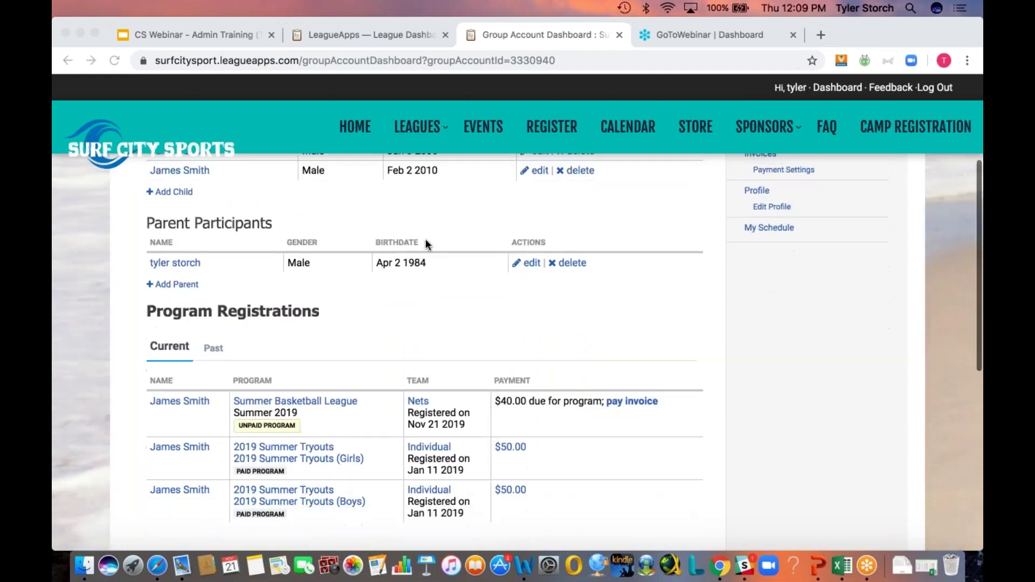
pyautogui.scroll(6, 425, 246)
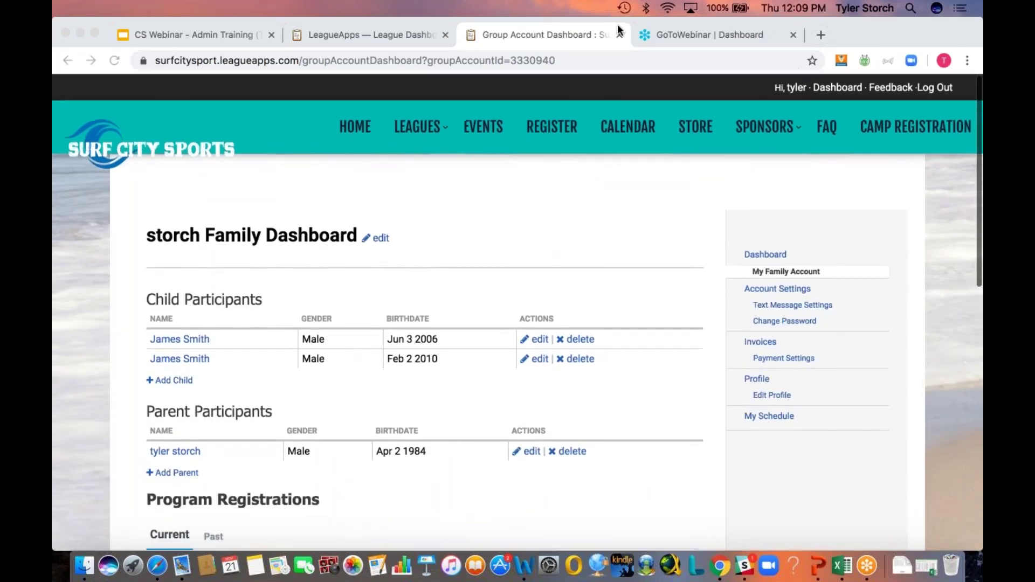
pyautogui.click(844, 88)
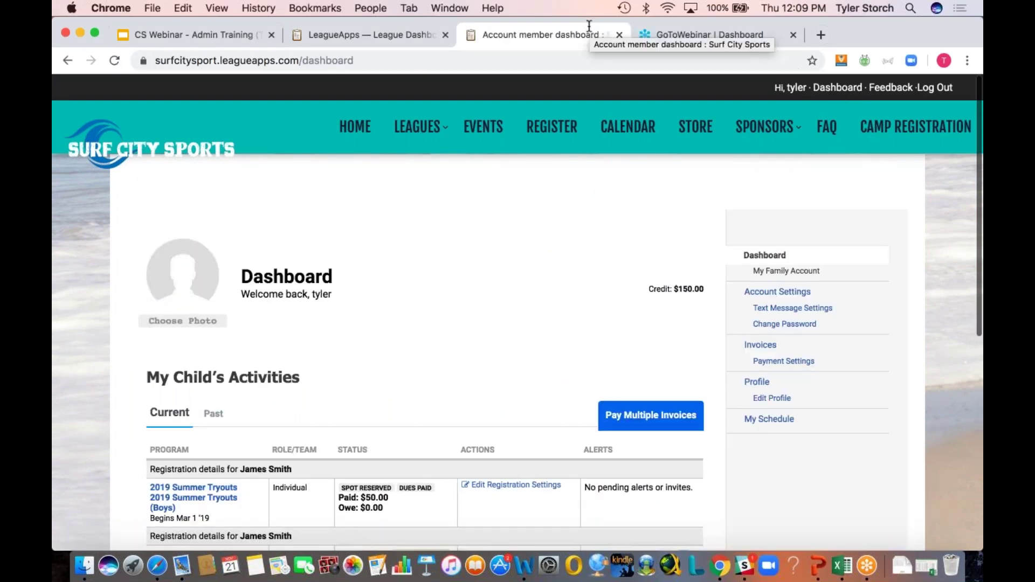
pyautogui.click(434, 12)
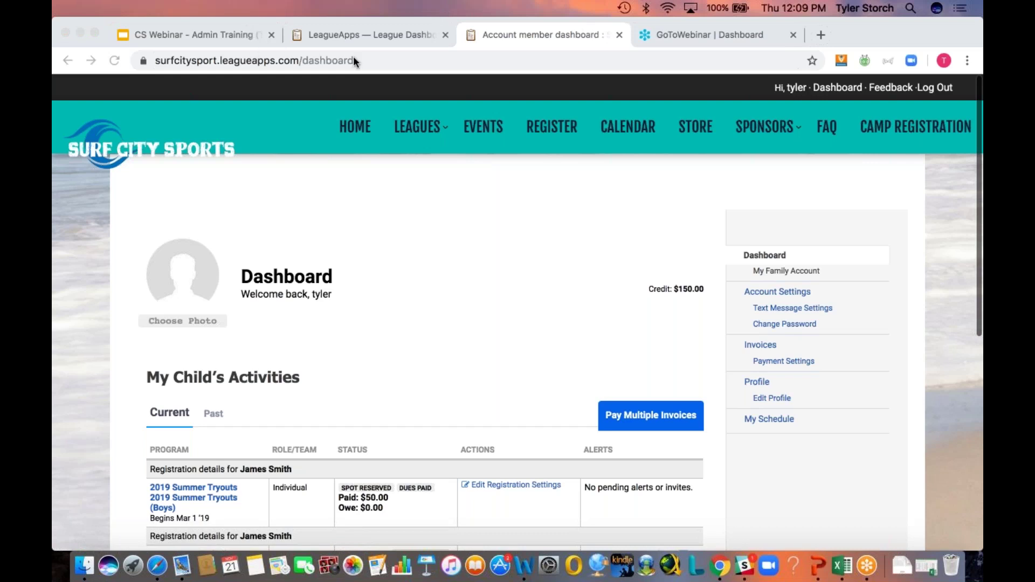
# - View the account settings and the page for changing the password
pyautogui.click(787, 262)
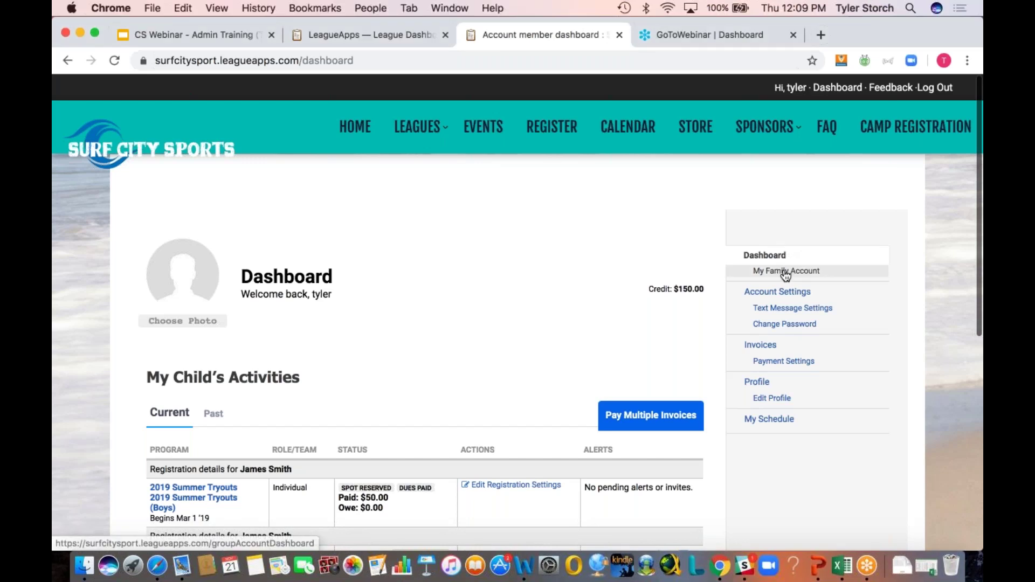
pyautogui.click(755, 301)
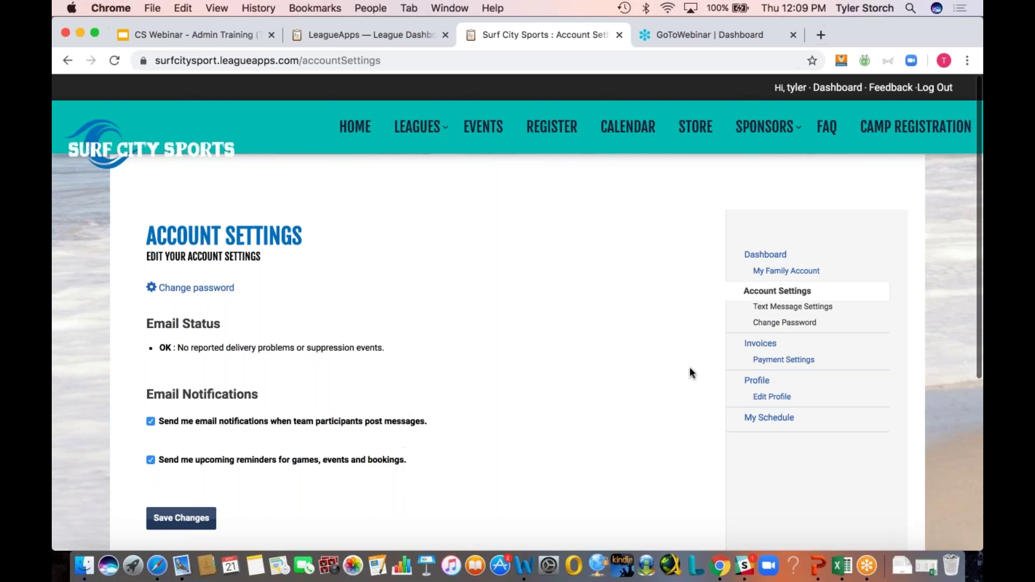
pyautogui.click(773, 323)
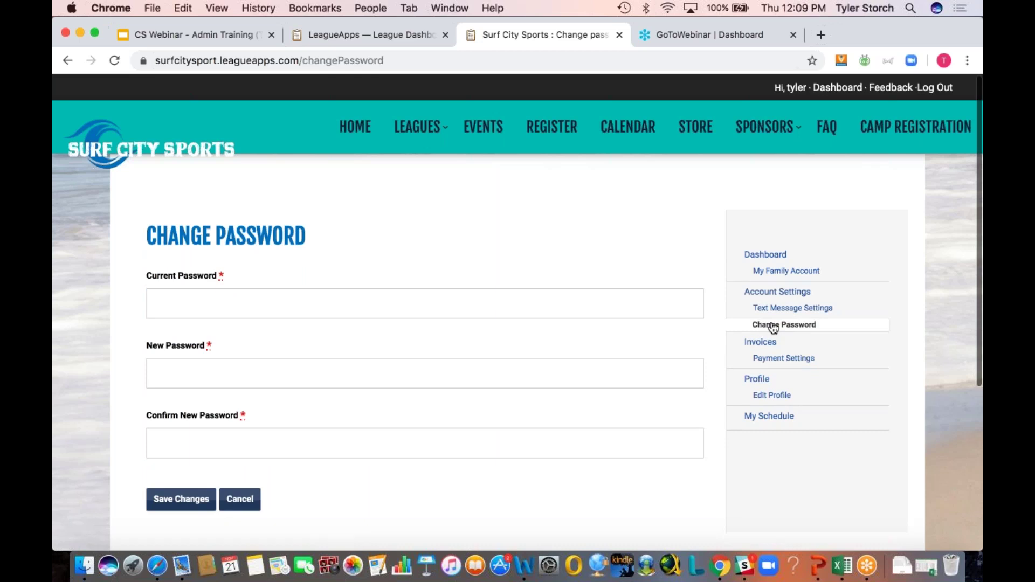
# - View the receipts among the account's invoices, and review the linked accounts and Auto Pay in the payment settings
pyautogui.click(770, 342)
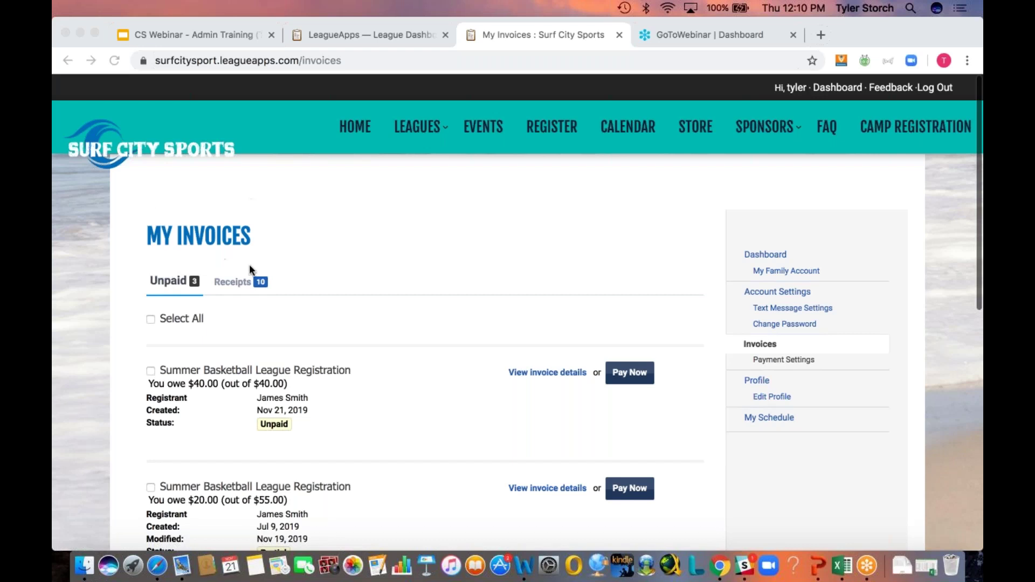
pyautogui.click(244, 281)
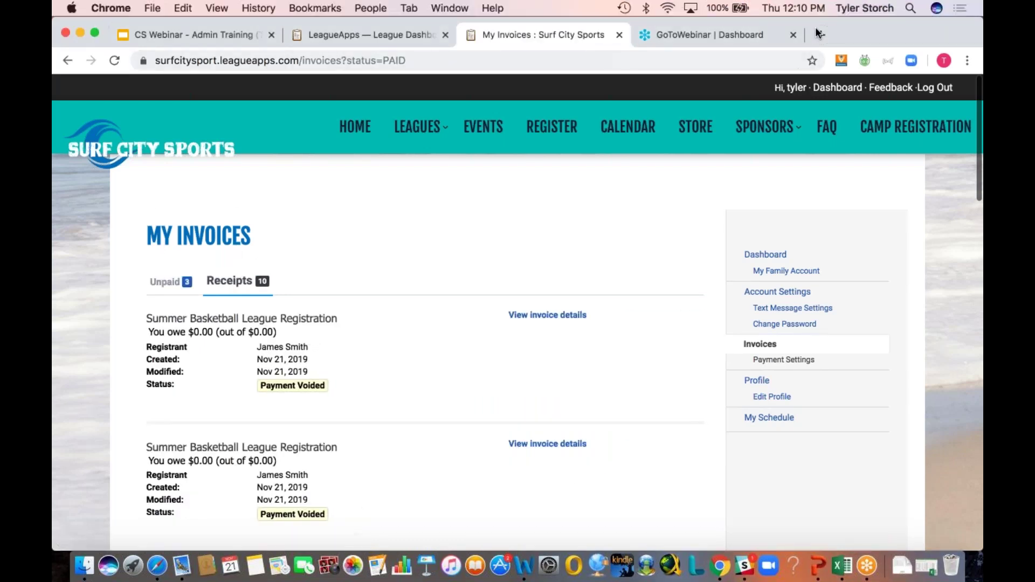
pyautogui.click(790, 374)
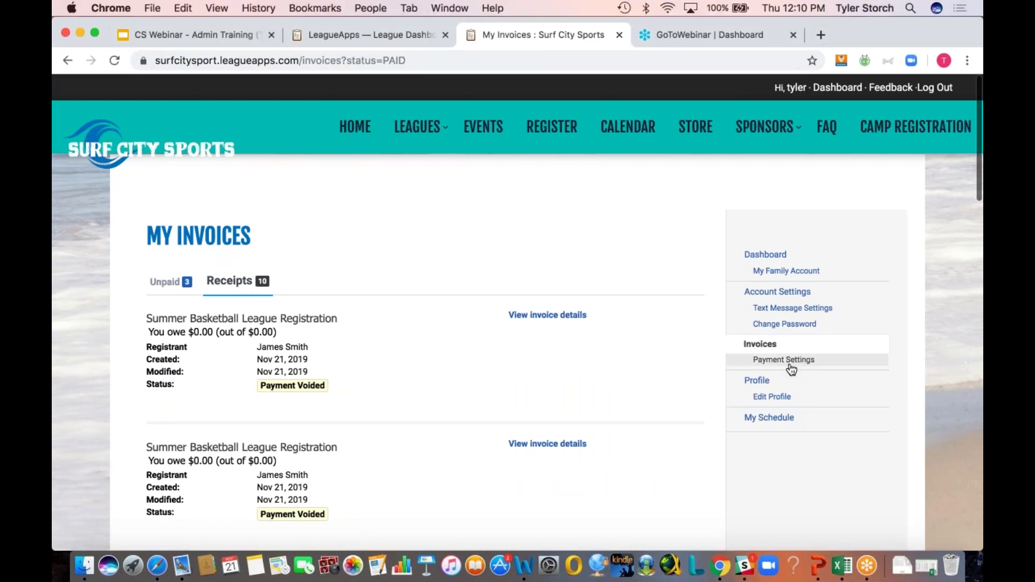
pyautogui.click(792, 360)
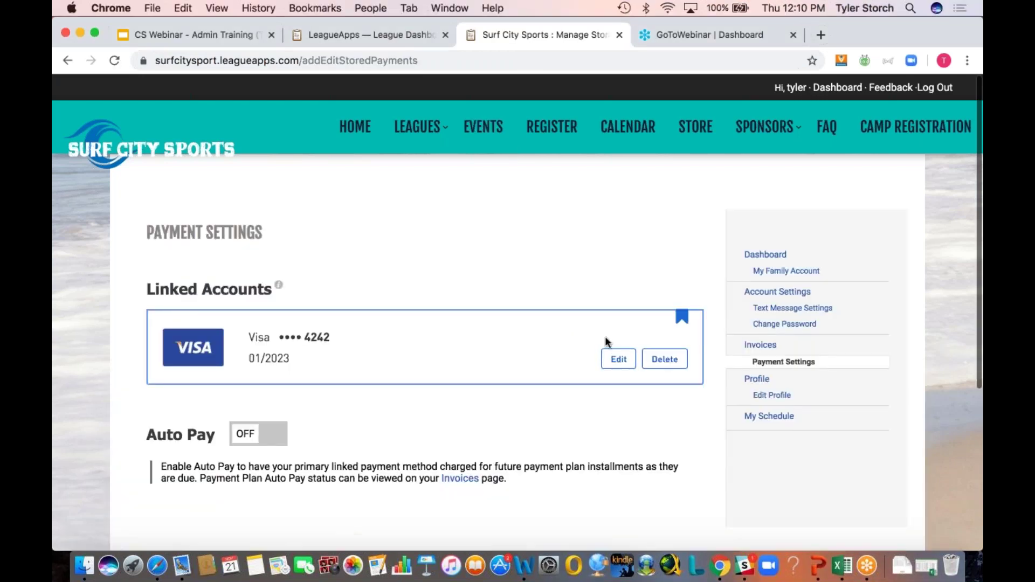
pyautogui.scroll(-3, 655, 310)
pyautogui.scroll(3, 655, 311)
# - View the member's player profile and examine the account and personal info in its editing form
pyautogui.click(751, 380)
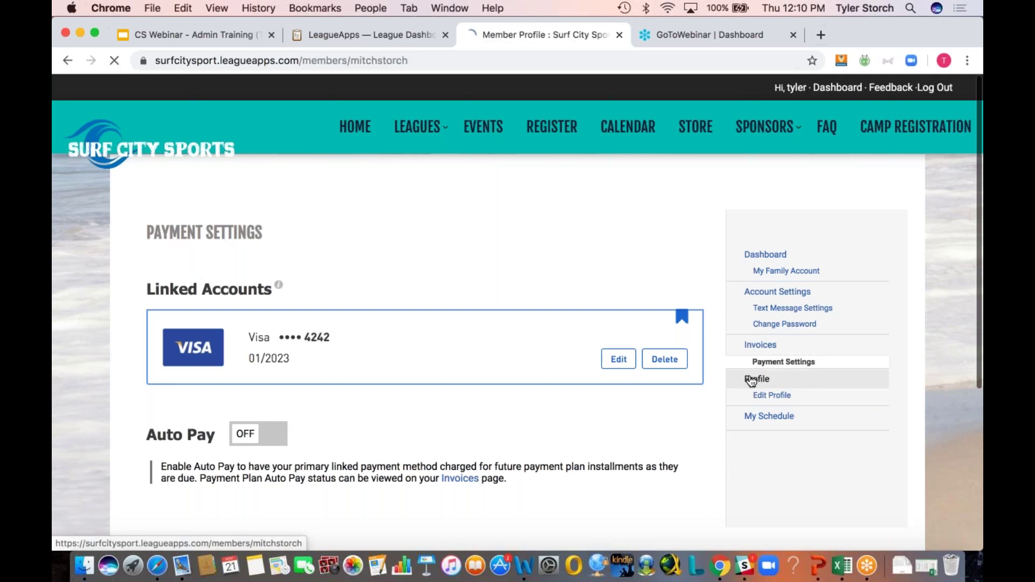
pyautogui.scroll(-3, 749, 379)
pyautogui.scroll(2, 755, 372)
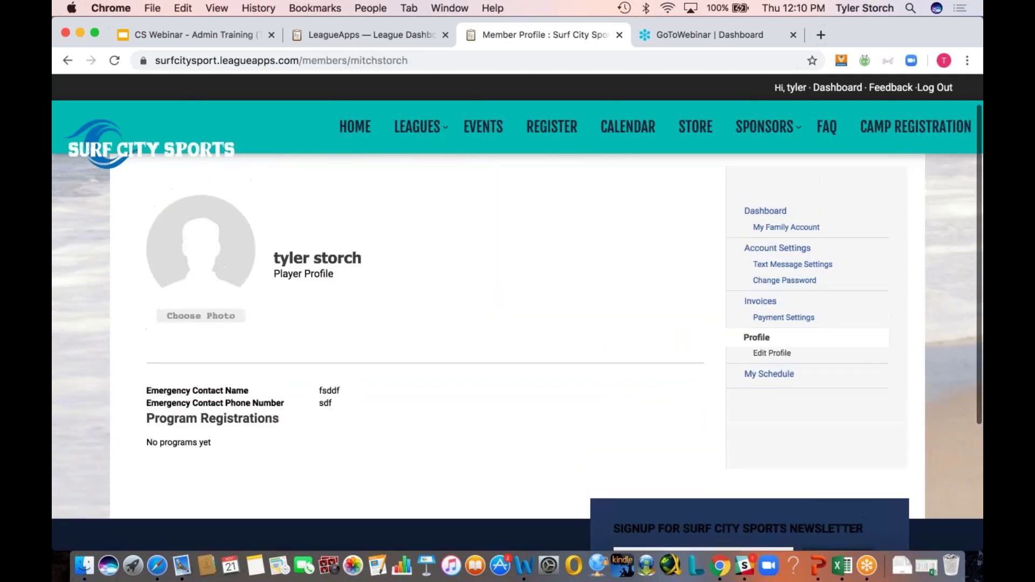
pyautogui.click(774, 361)
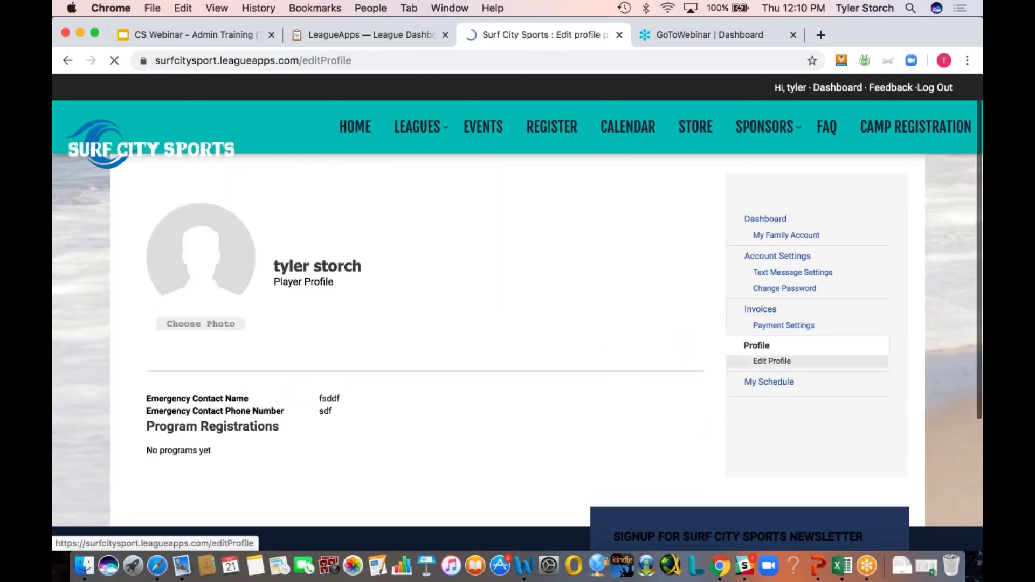
pyautogui.scroll(-5, 518, 350)
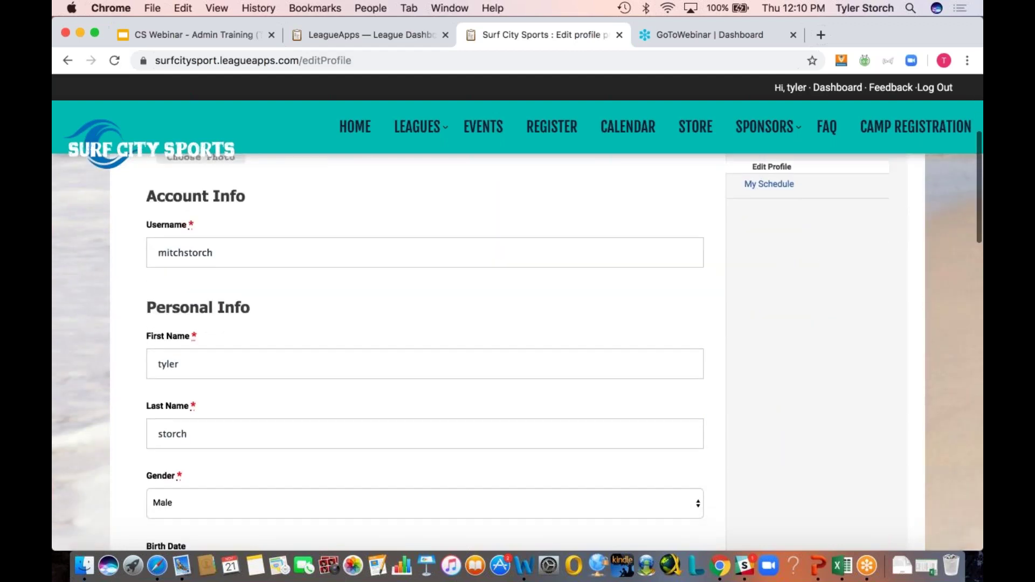
pyautogui.scroll(-3, 518, 350)
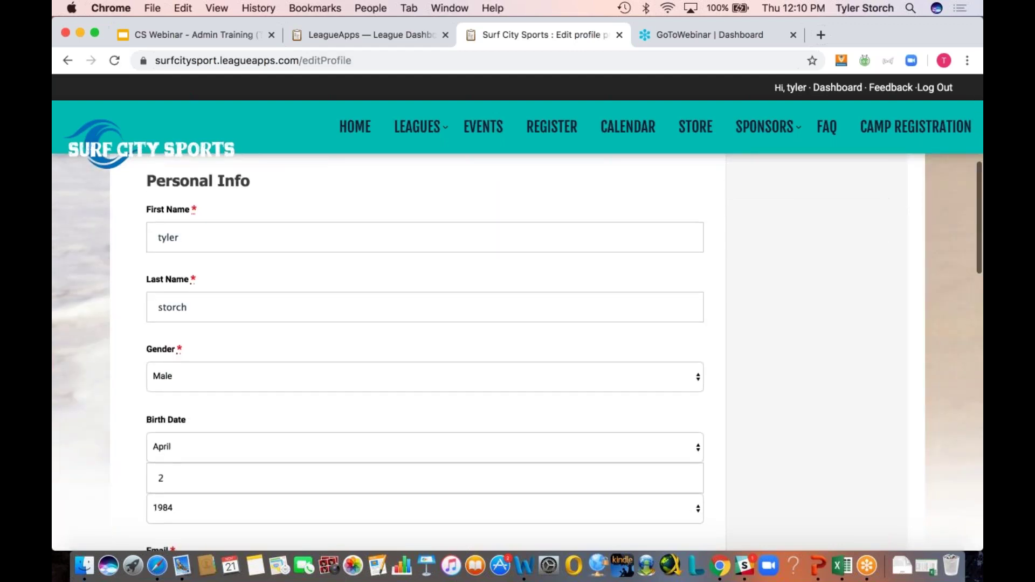
pyautogui.scroll(8, 760, 388)
# - Open the member's own schedule and look through the November 2019 events
pyautogui.click(760, 399)
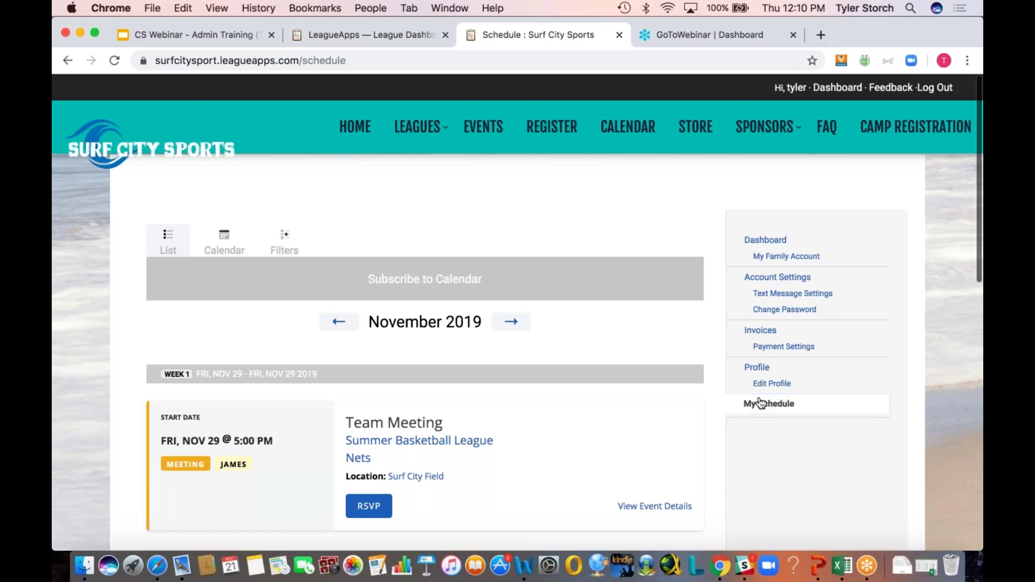
pyautogui.scroll(-3, 758, 404)
pyautogui.scroll(3, 757, 404)
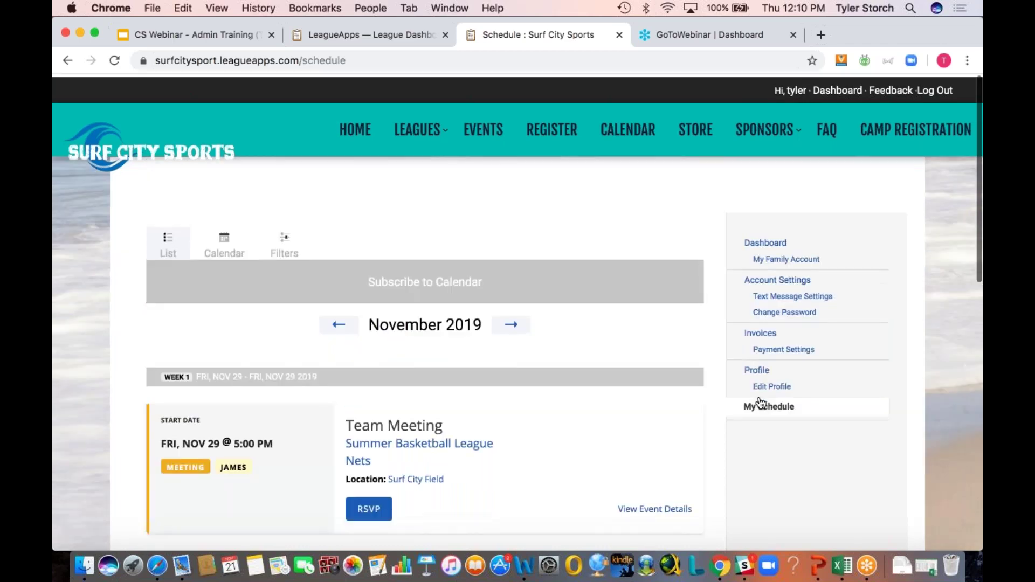
# - Return to the account dashboard and review the child's current activities and registration statuses
pyautogui.click(784, 244)
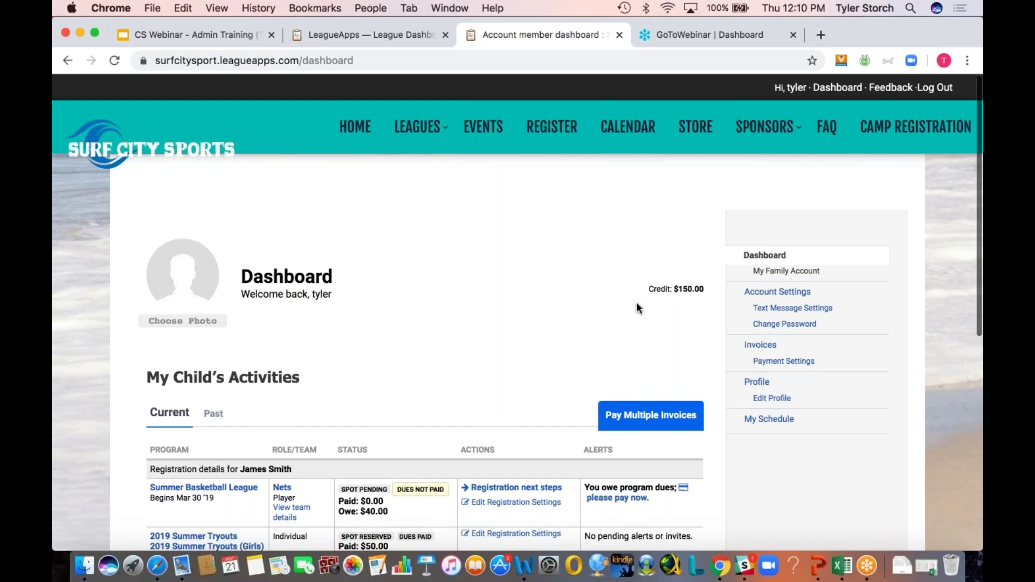
pyautogui.scroll(-2, 636, 302)
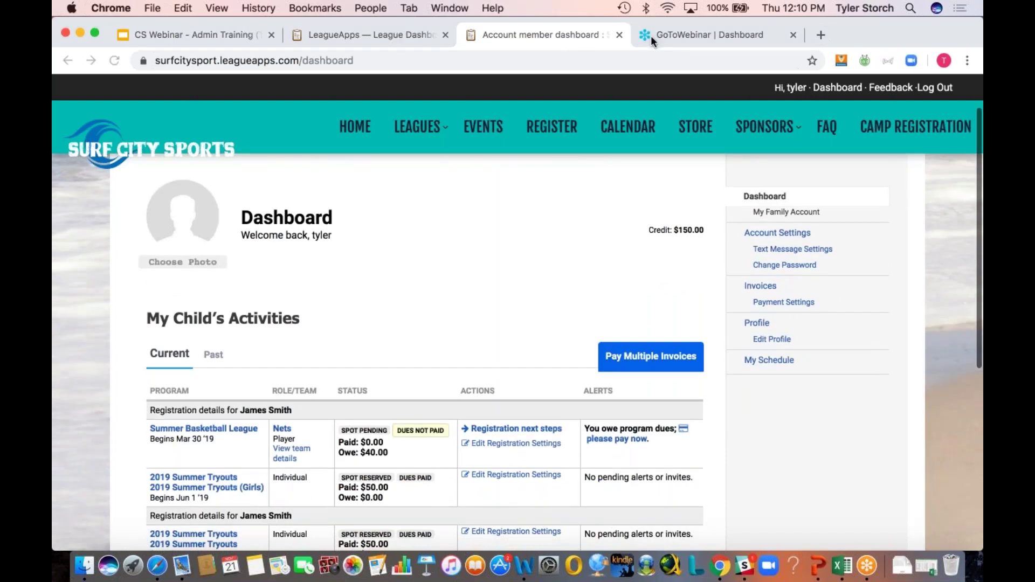
pyautogui.scroll(-3, 409, 256)
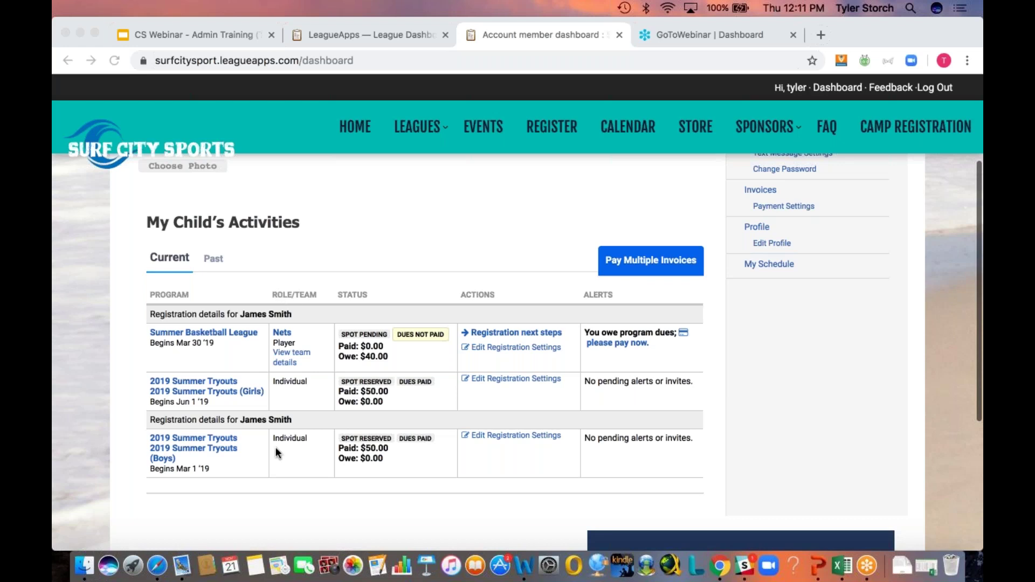
# - Open the Nets team page from the Summer Basketball League registration and look through the team's schedule
pyautogui.click(286, 329)
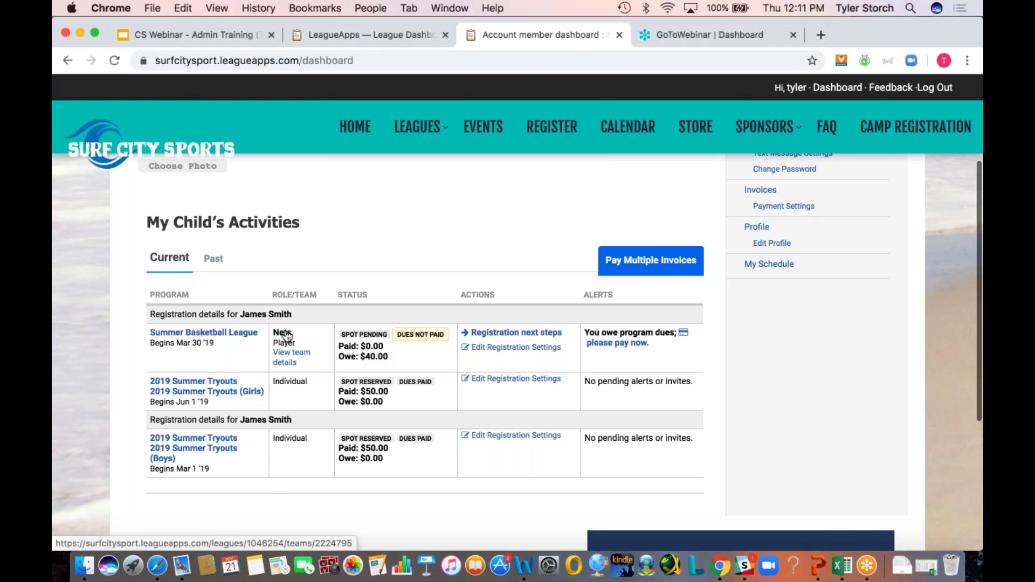
pyautogui.click(287, 333)
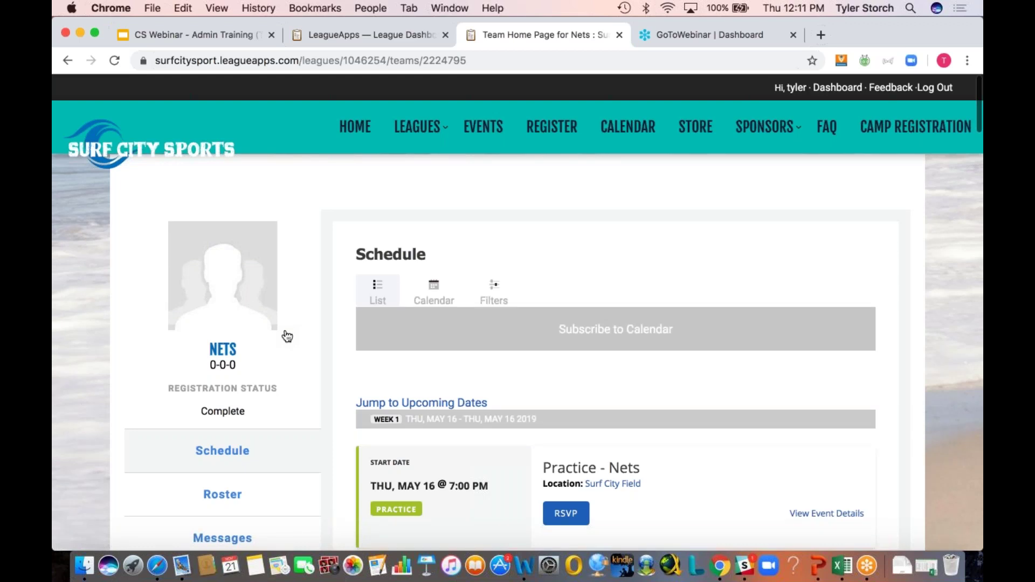
pyautogui.scroll(-7, 287, 336)
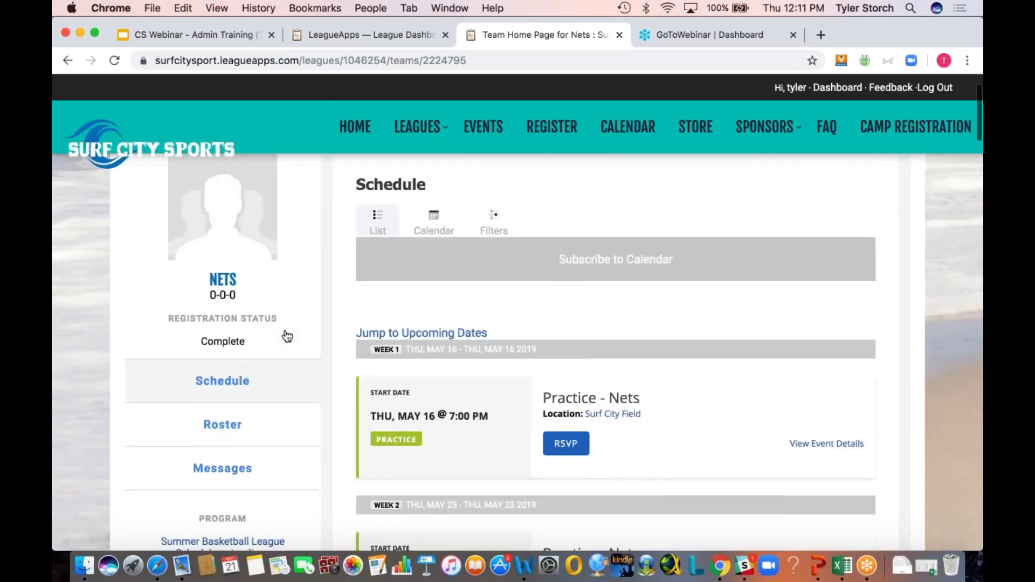
pyautogui.scroll(-20, 287, 336)
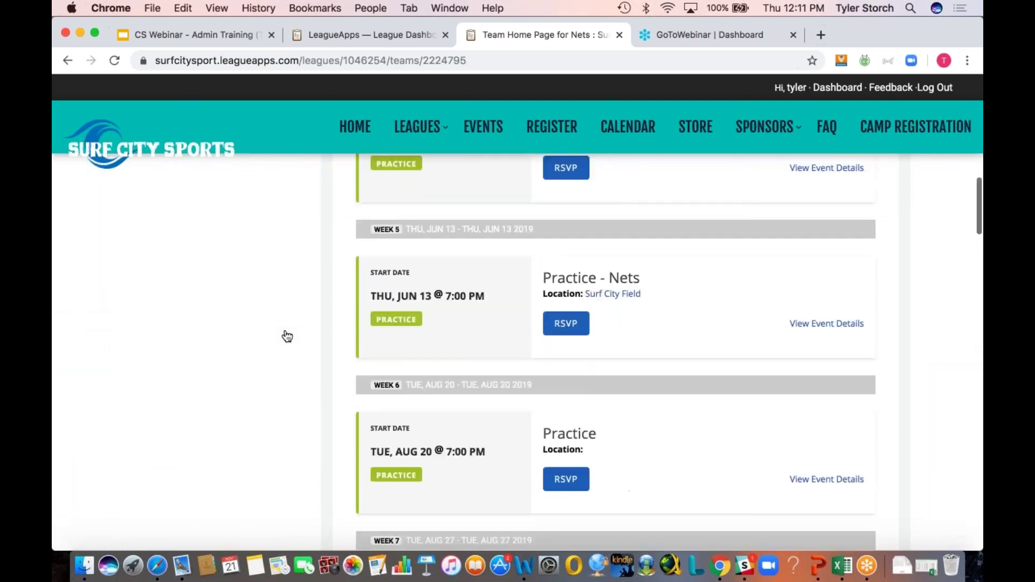
pyautogui.scroll(-20, 286, 337)
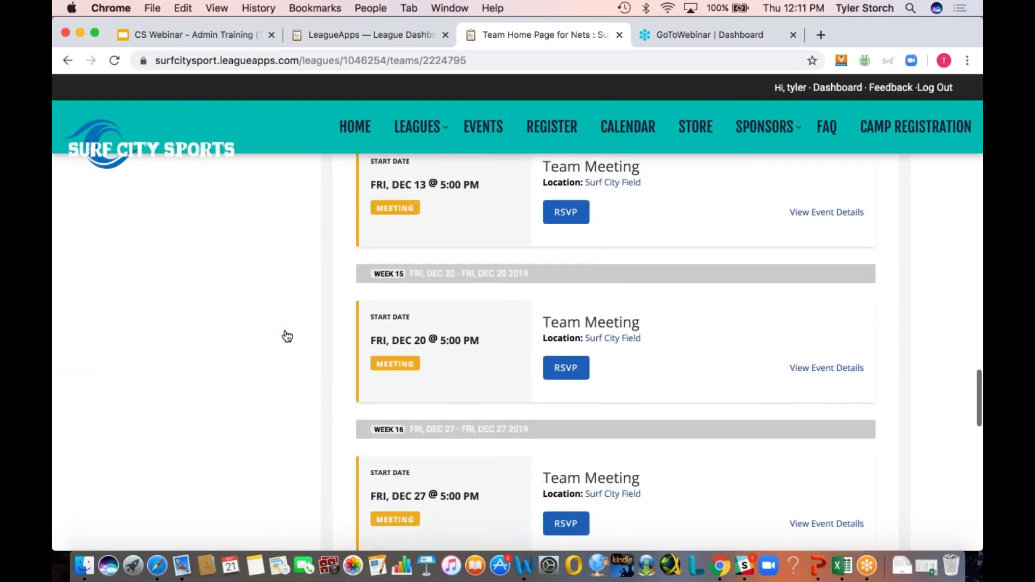
pyautogui.scroll(20, 286, 336)
pyautogui.scroll(20, 287, 336)
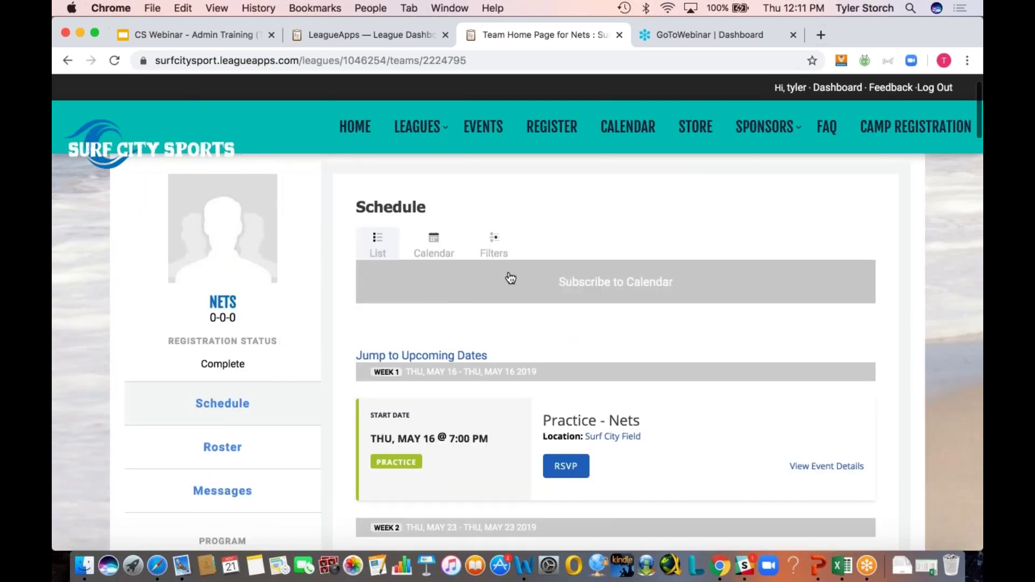
# - Show the calendar subscription options for the Nets team schedule
pyautogui.click(563, 285)
pyautogui.scroll(-1, 564, 286)
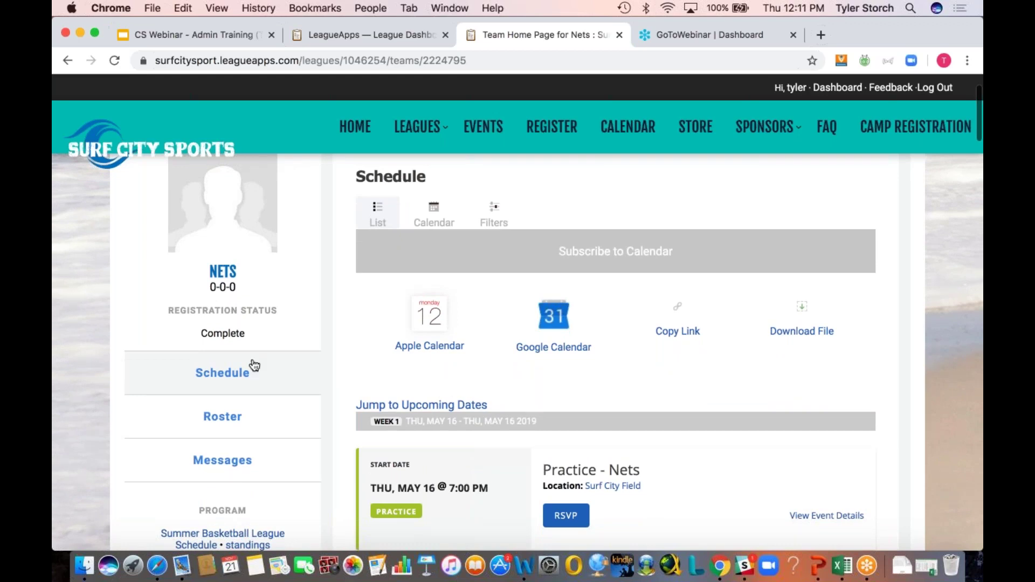
pyautogui.scroll(-5, 478, 362)
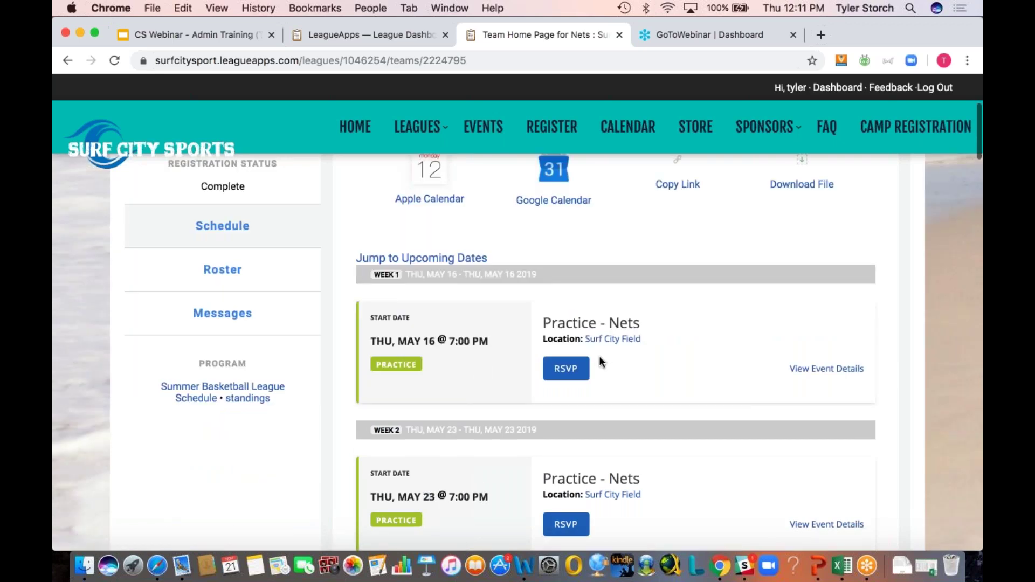
# - RSVP Yes for the child to the Nets team meeting on Friday, December 20
pyautogui.scroll(-20, 602, 362)
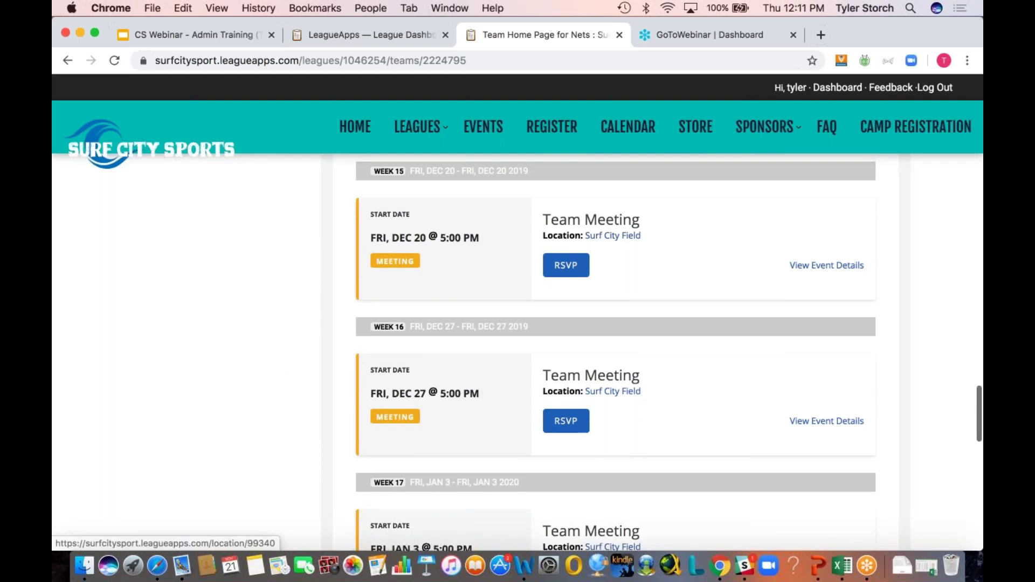
pyautogui.scroll(1, 587, 305)
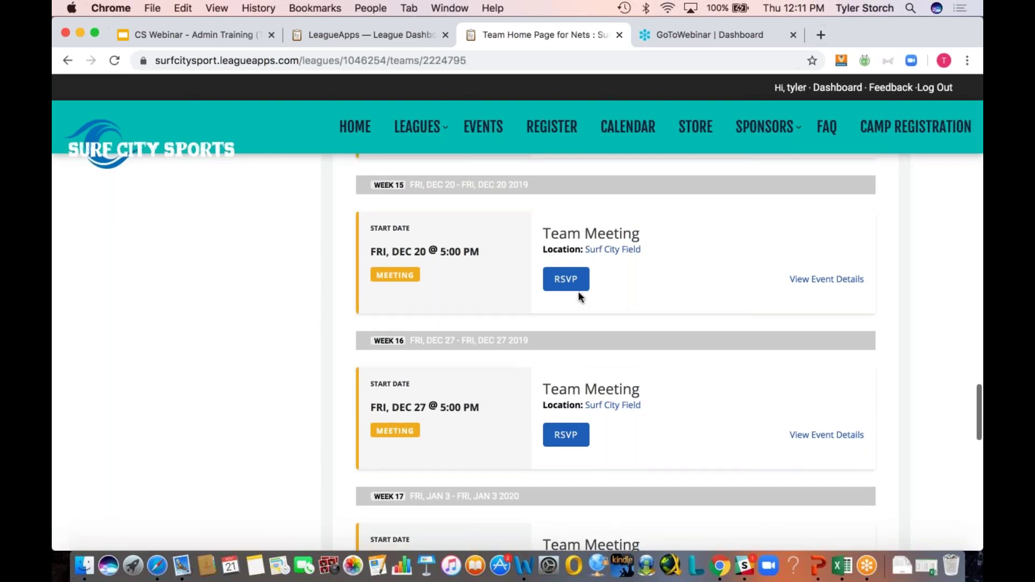
pyautogui.click(566, 280)
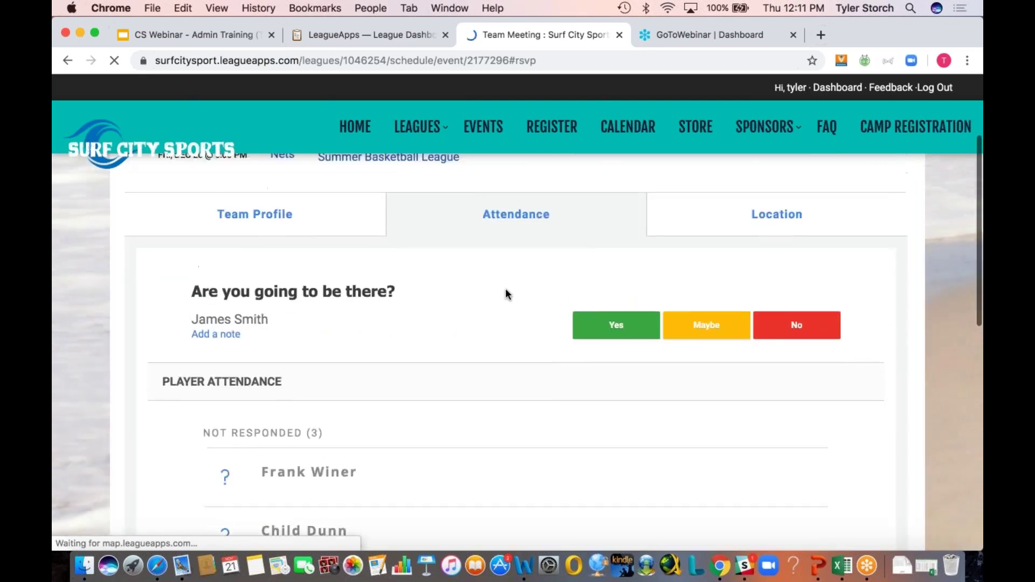
pyautogui.scroll(-7, 506, 294)
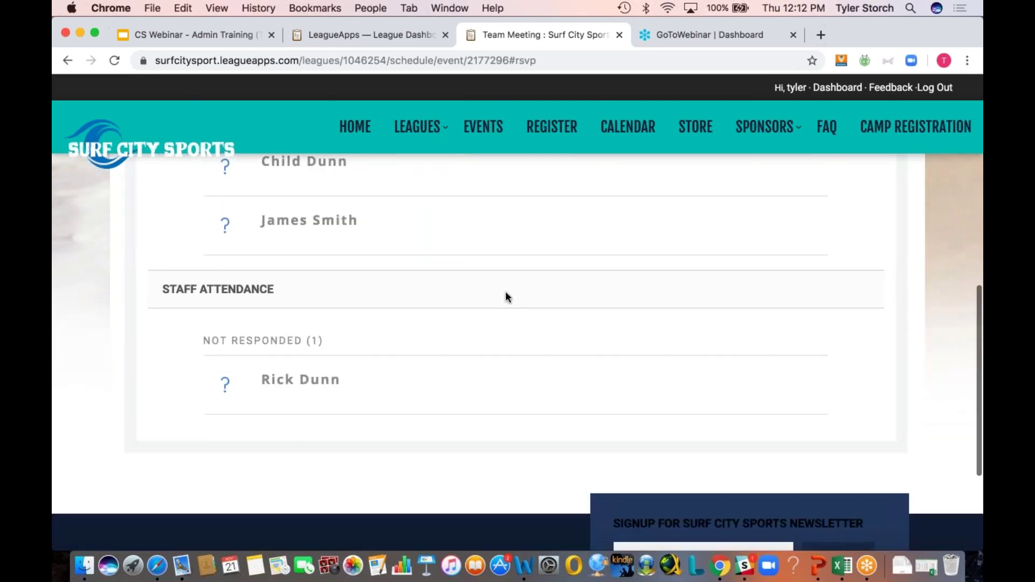
pyautogui.scroll(8, 499, 312)
pyautogui.click(591, 380)
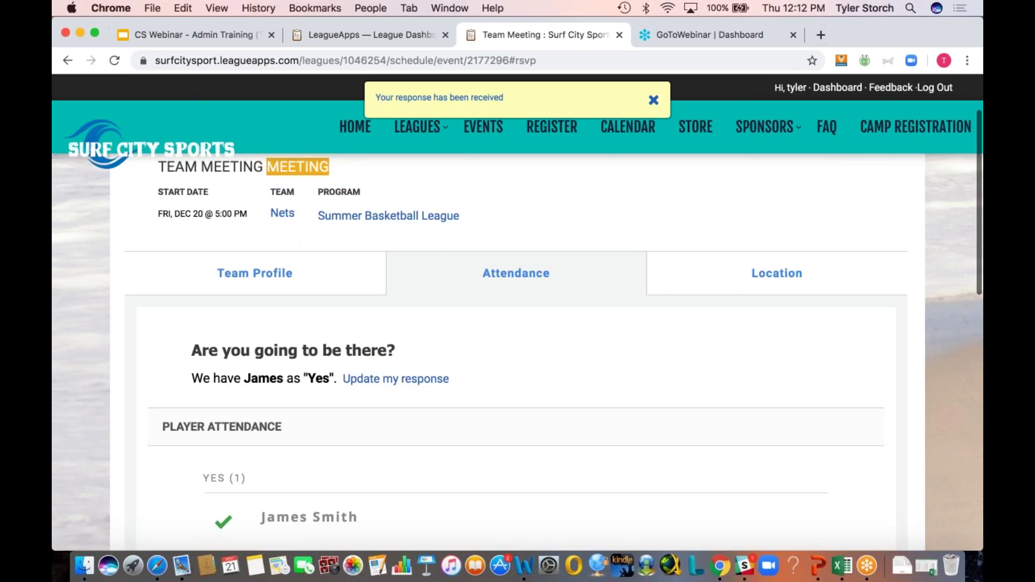
# - Return from the team meeting's event details to the Nets team page, at the beginning of its schedule
pyautogui.scroll(2, 515, 323)
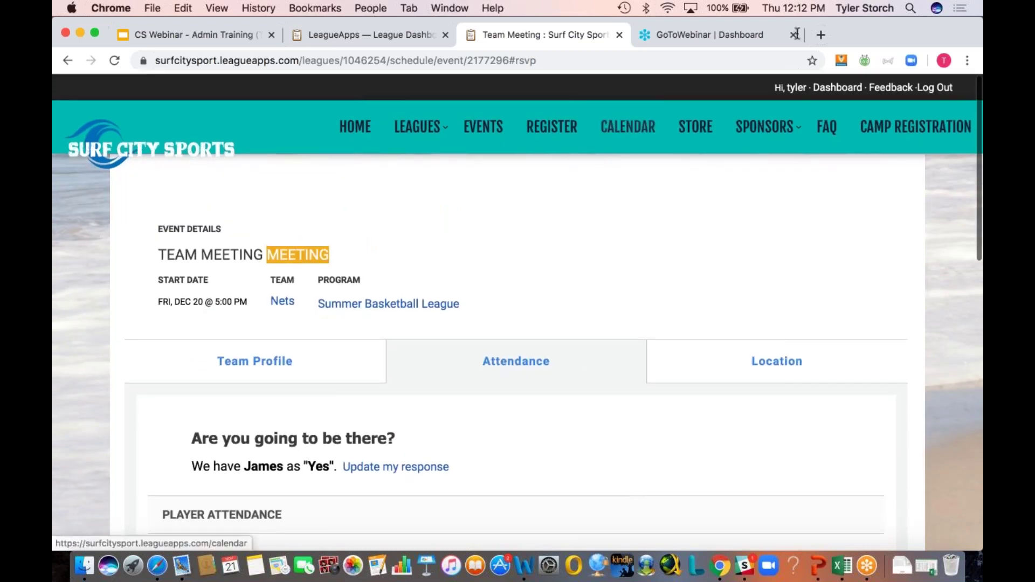
pyautogui.click(798, 31)
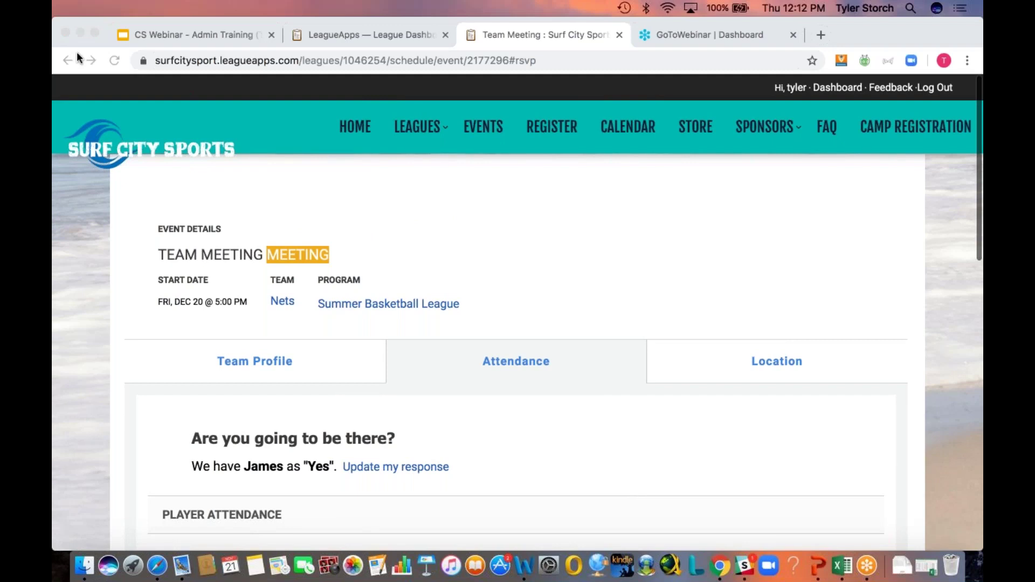
pyautogui.click(68, 60)
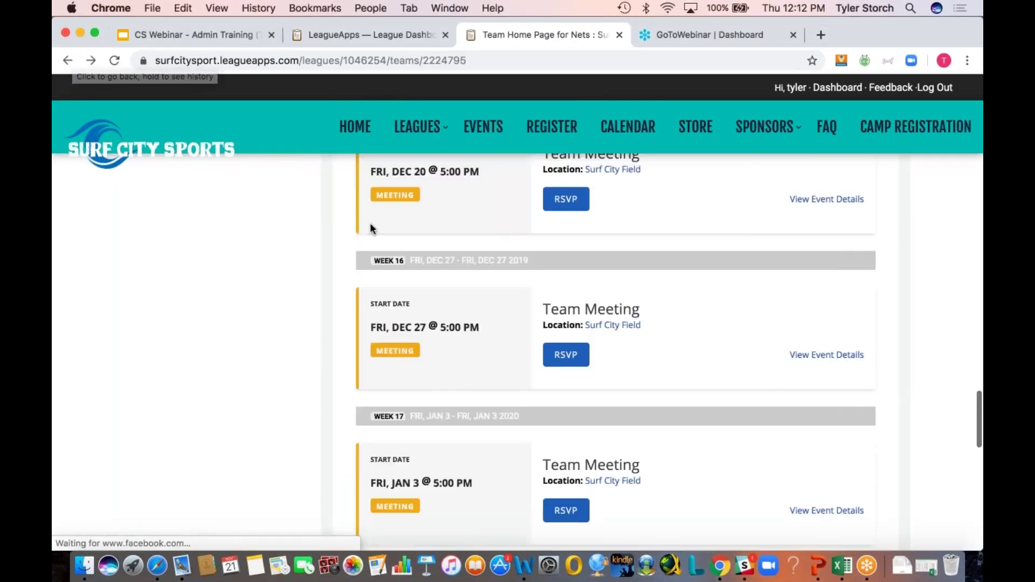
pyautogui.scroll(15, 370, 222)
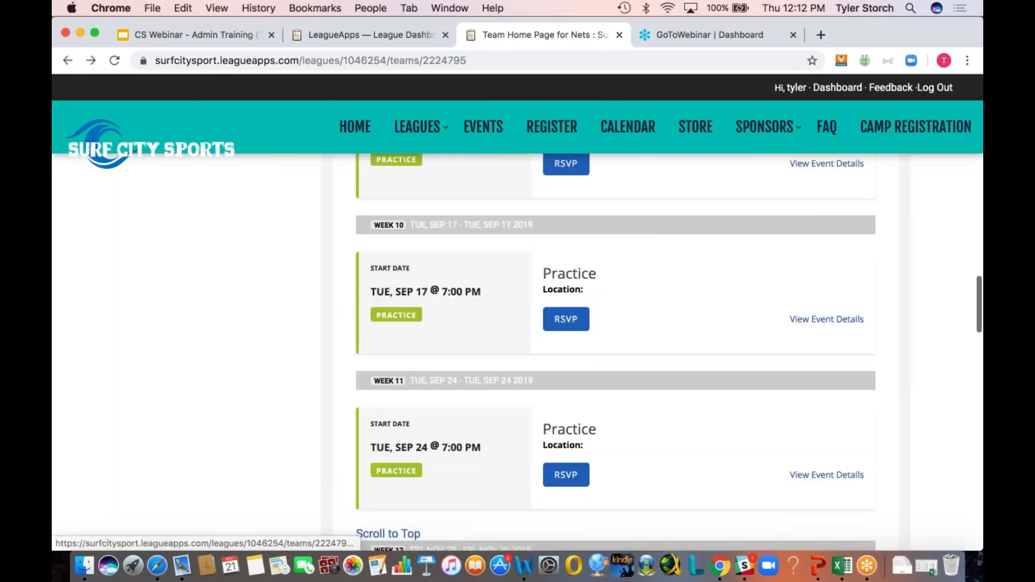
pyautogui.scroll(20, 262, 423)
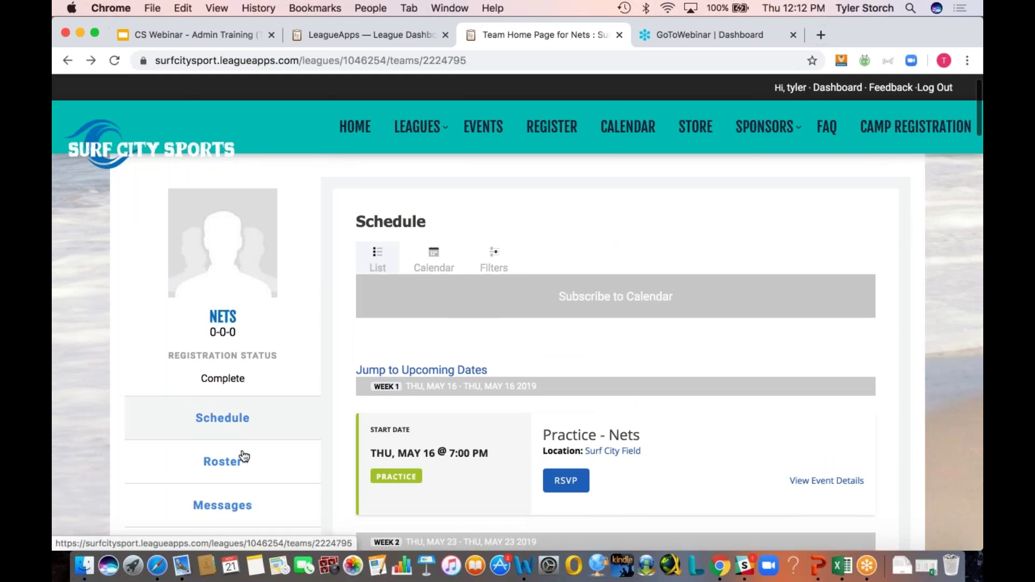
# - Open the Nets roster and review the players' information, contact details and team staff
pyautogui.click(232, 463)
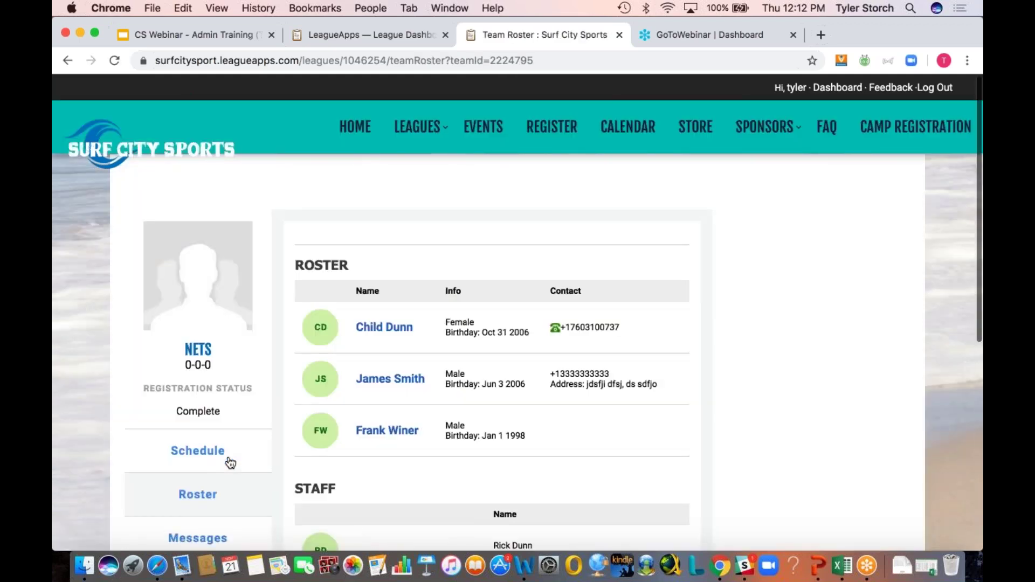
pyautogui.scroll(-5, 231, 462)
pyautogui.scroll(4, 230, 462)
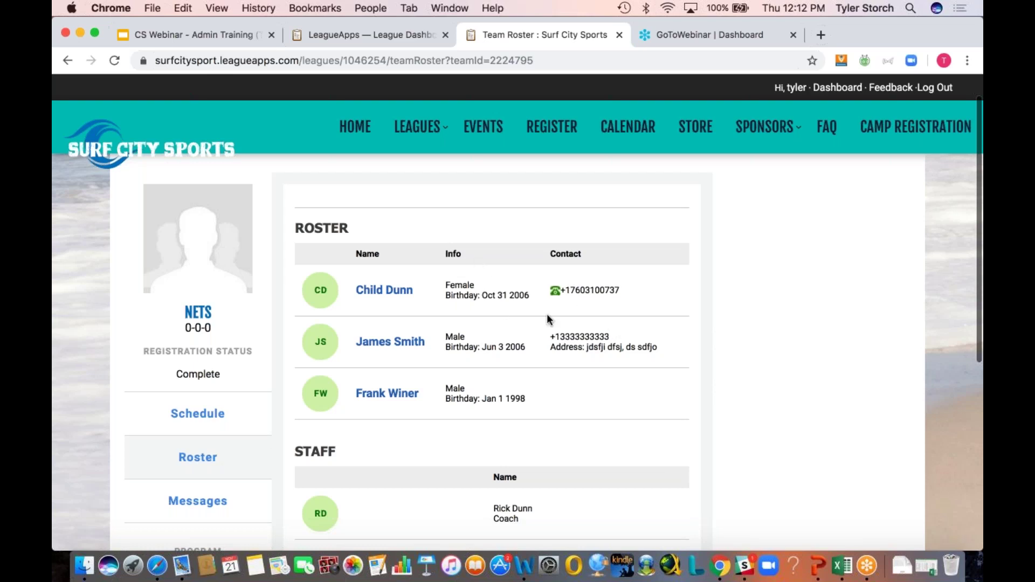
pyautogui.scroll(-2, 547, 318)
pyautogui.scroll(1, 404, 262)
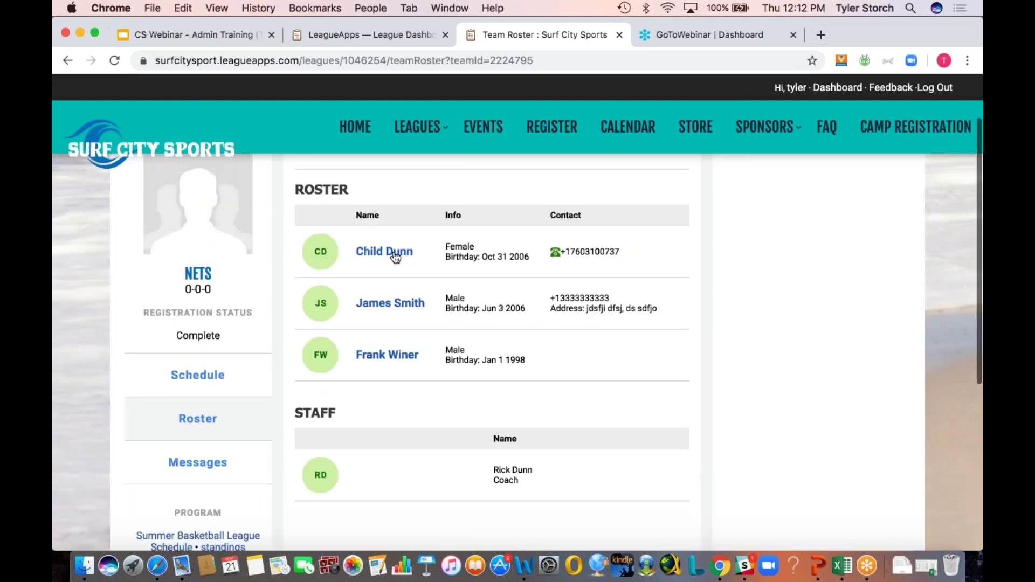
# - View the player info card of the first player on the Nets roster, and close it
pyautogui.click(394, 256)
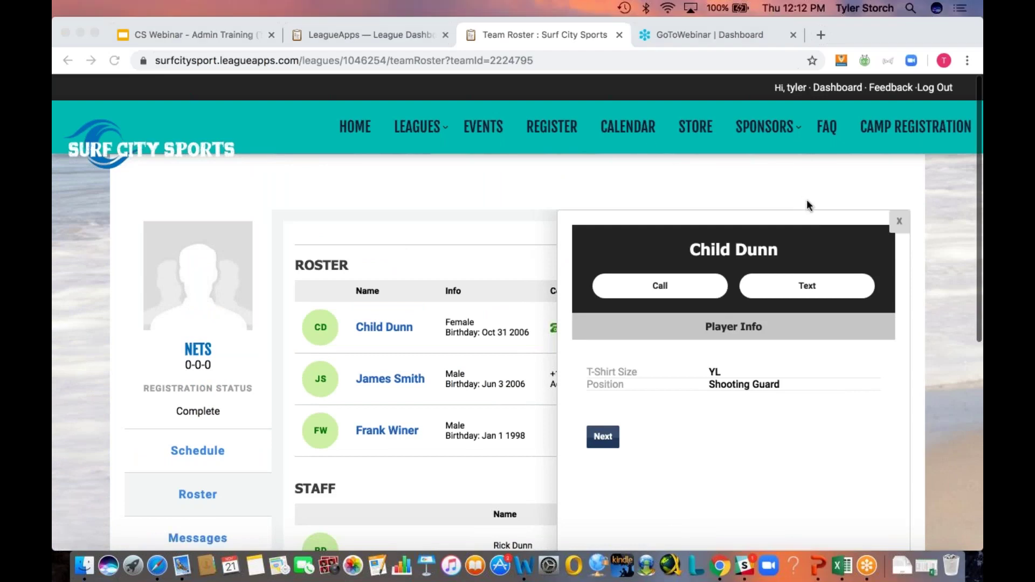
pyautogui.click(897, 220)
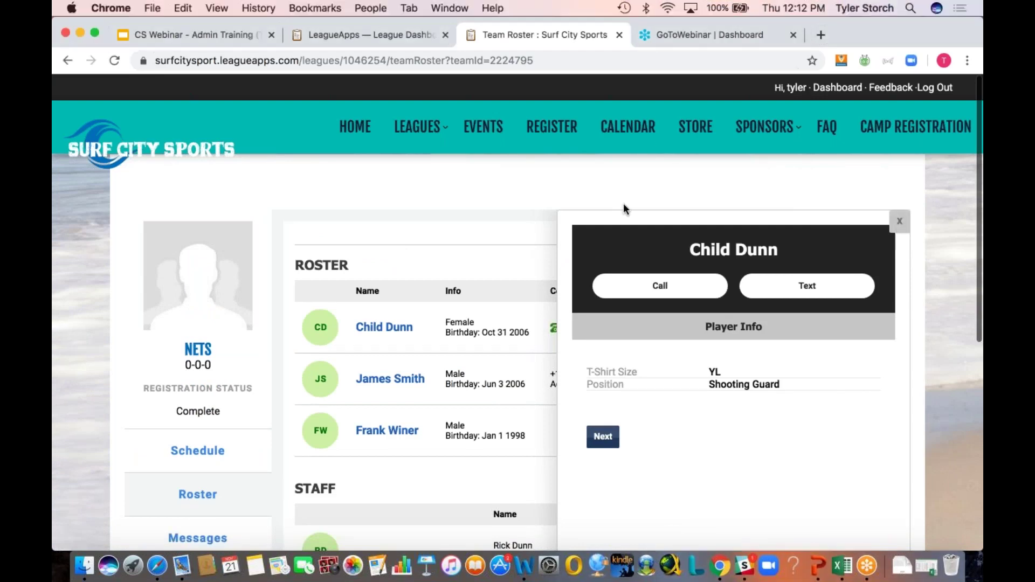
pyautogui.scroll(-3, 619, 203)
pyautogui.click(203, 402)
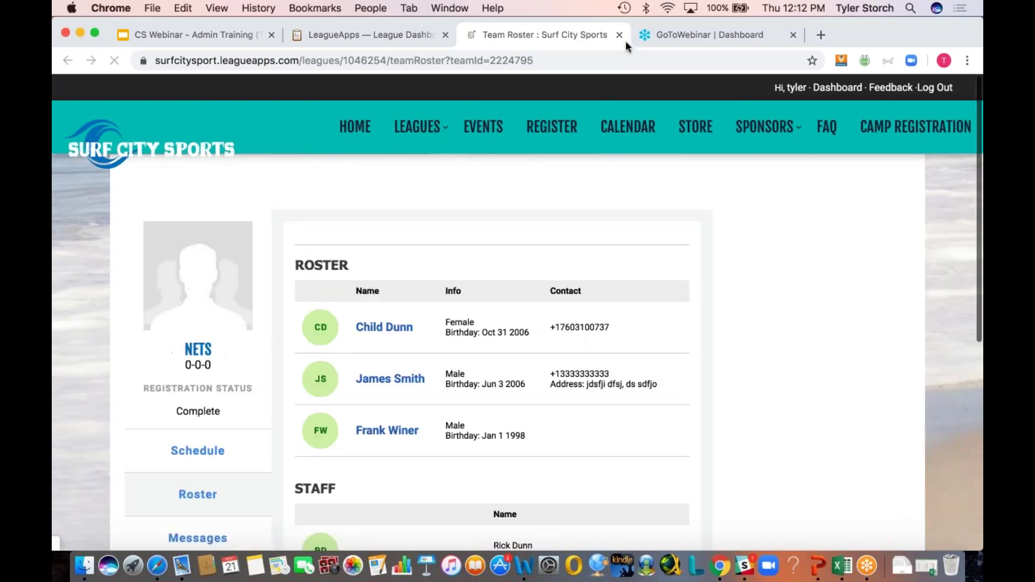
# - Open the Nets team's messages and look over the existing topics
pyautogui.scroll(-2, 218, 256)
pyautogui.click(198, 448)
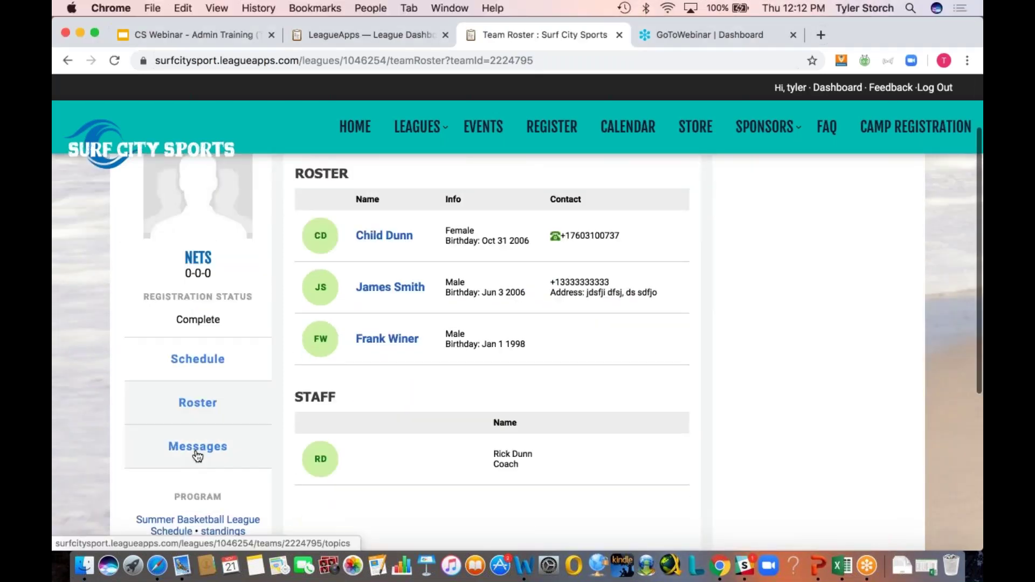
pyautogui.click(198, 455)
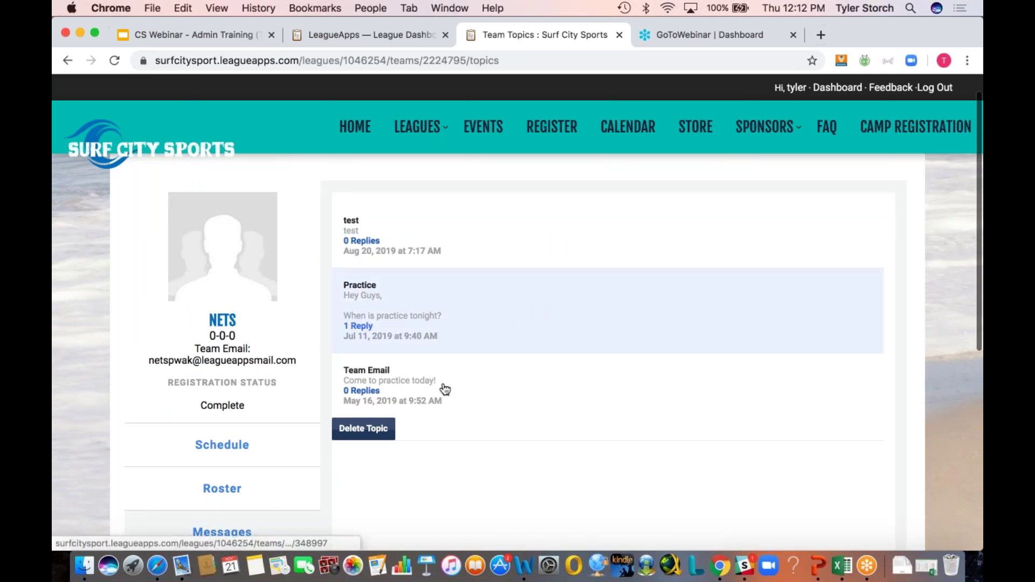
pyautogui.click(840, 41)
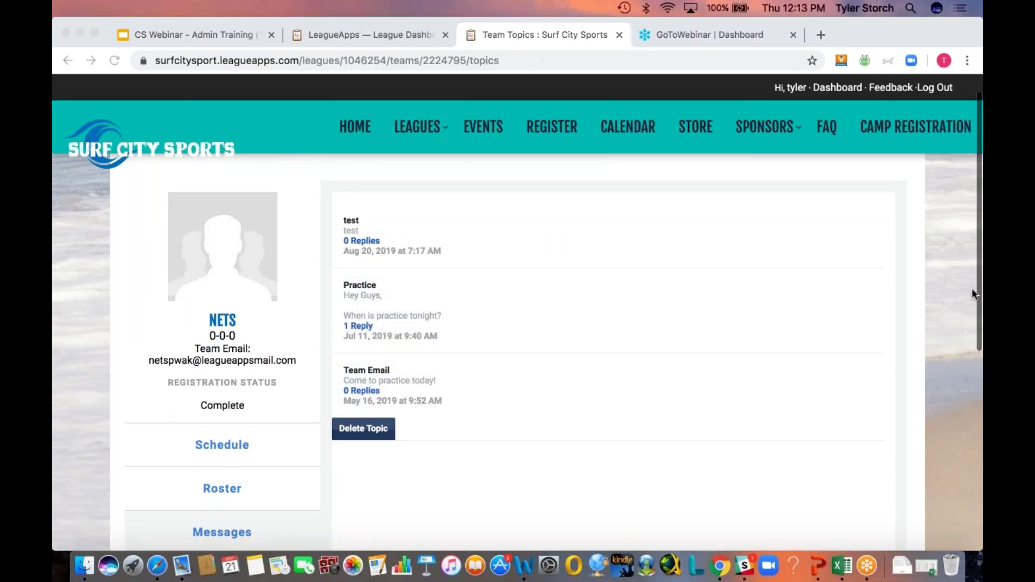
# - Start a new message to the Nets team with the subject "Practice tonight"
pyautogui.scroll(-5, 972, 289)
pyautogui.click(762, 387)
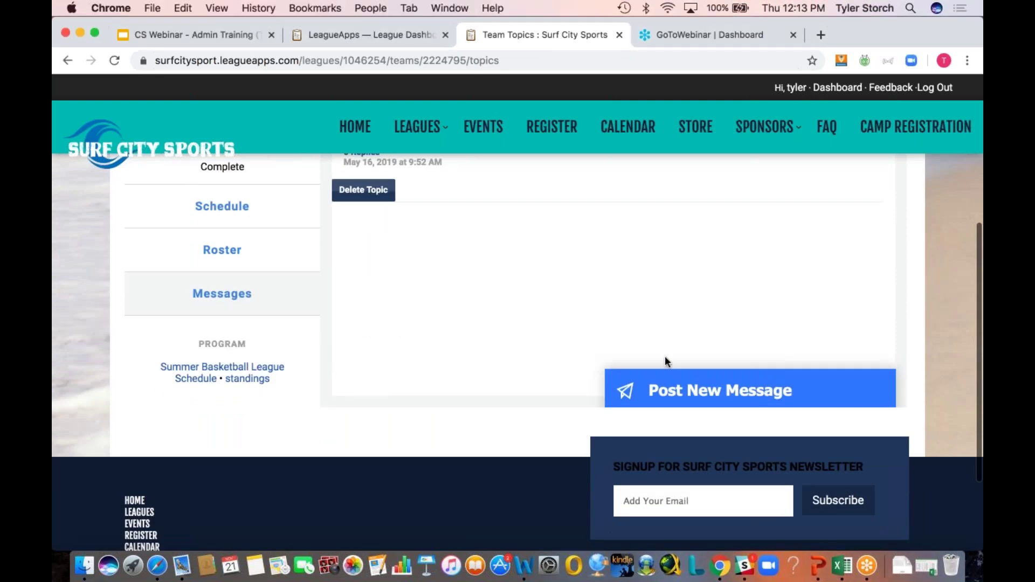
pyautogui.click(669, 374)
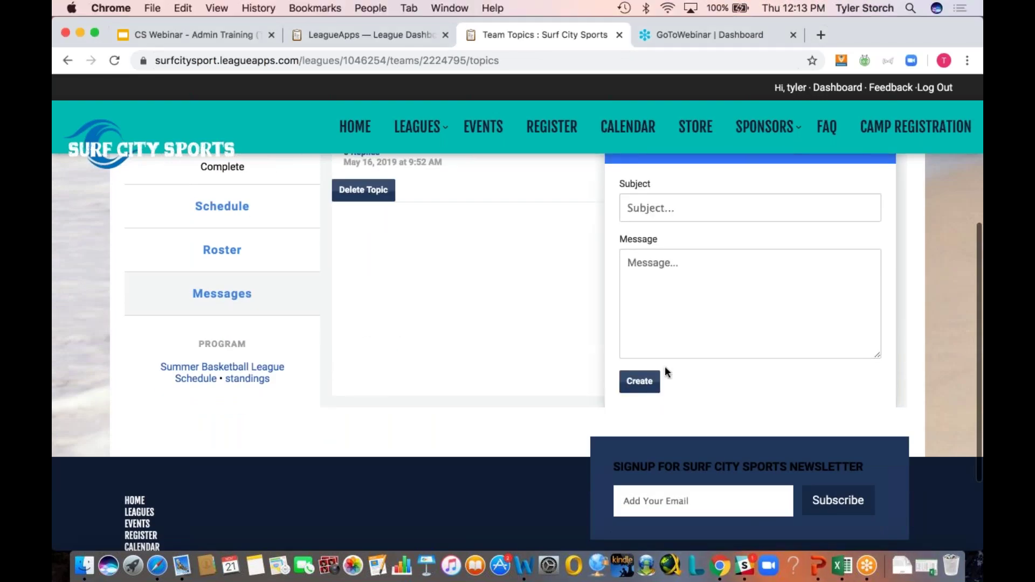
pyautogui.click(700, 203)
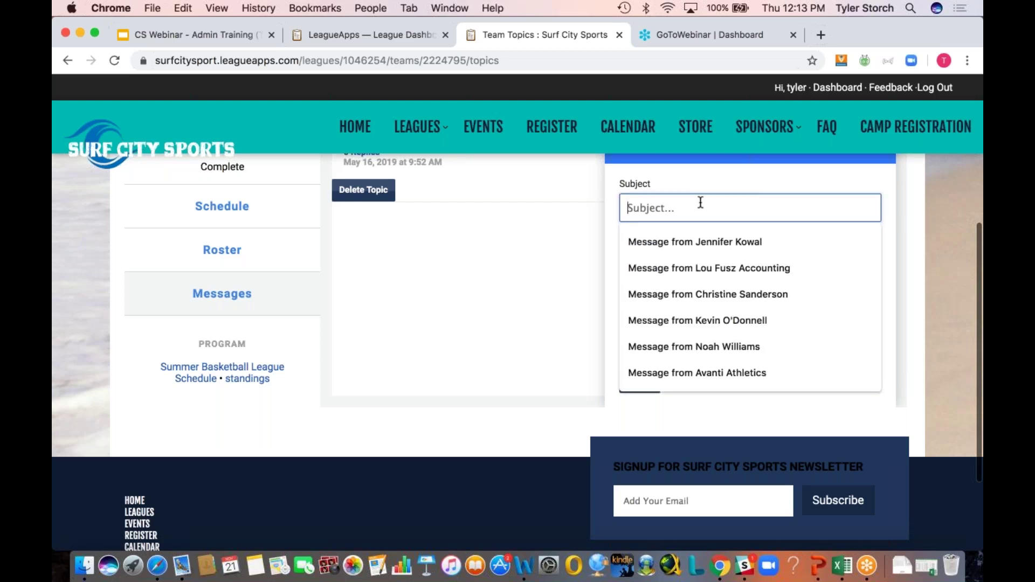
pyautogui.write('Practice tonight')
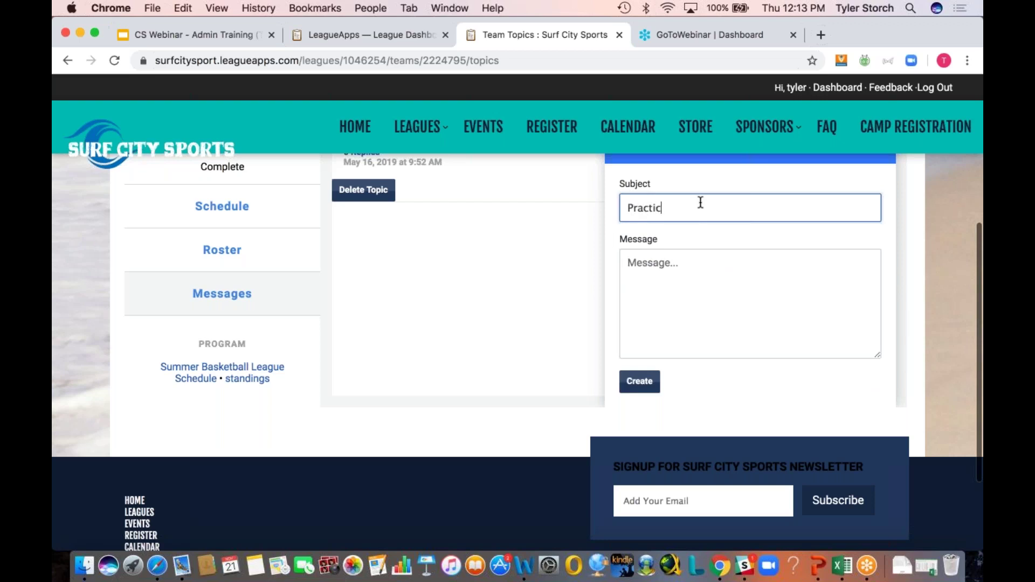
# - Write "Hey Guys," and, after a blank line, "When is practice?" as the message body, and send it to all team members
pyautogui.click(696, 259)
pyautogui.write('Hey')
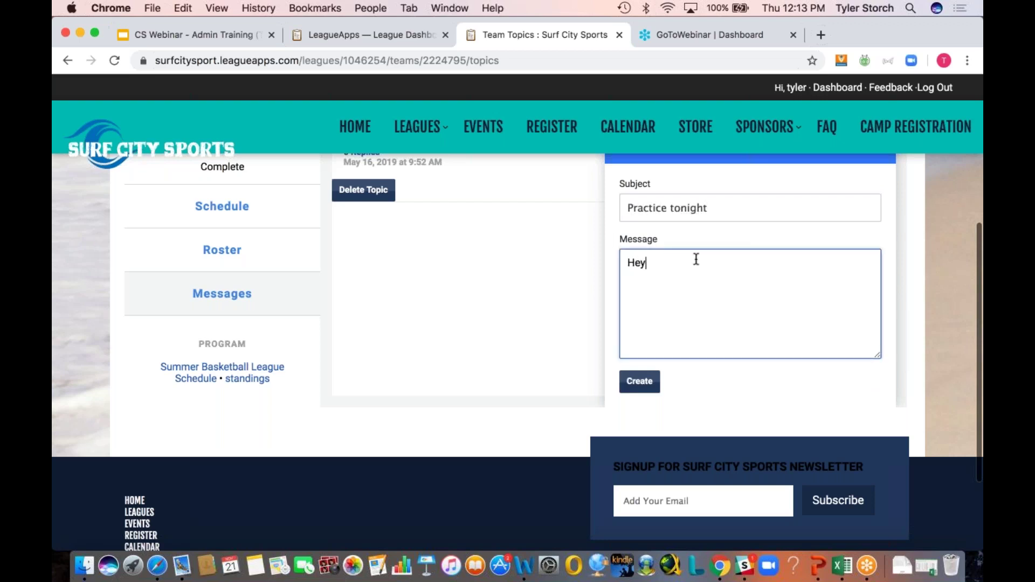
pyautogui.write(' Guys,')
pyautogui.press('Return')
pyautogui.press('Return')
pyautogui.write('When is practice?')
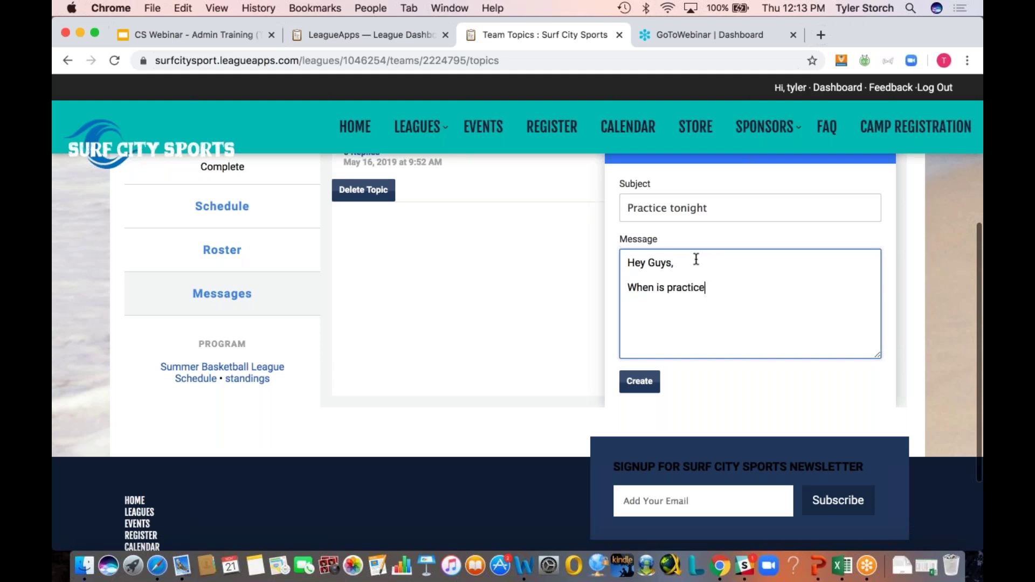
pyautogui.click(649, 383)
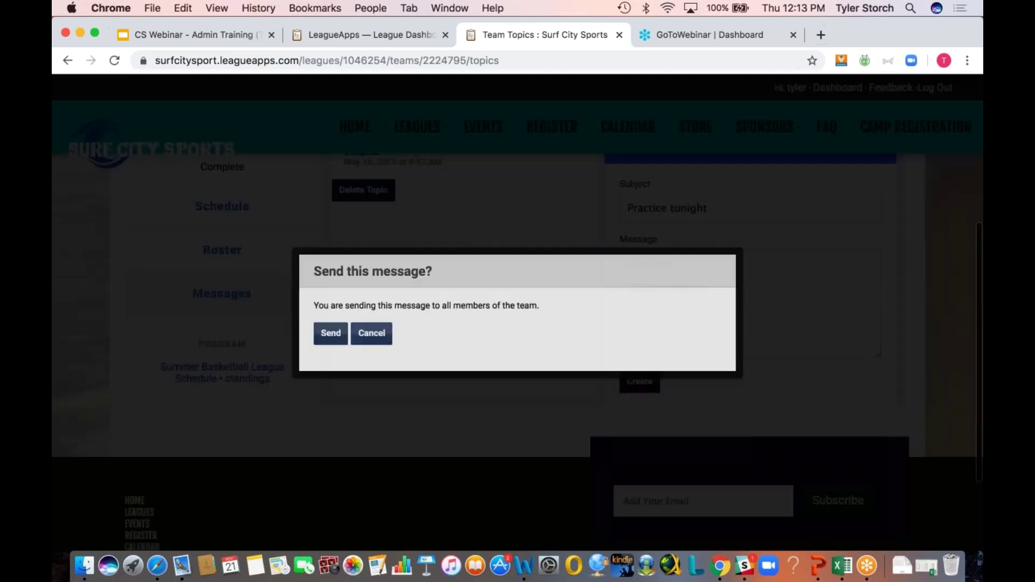
pyautogui.click(330, 333)
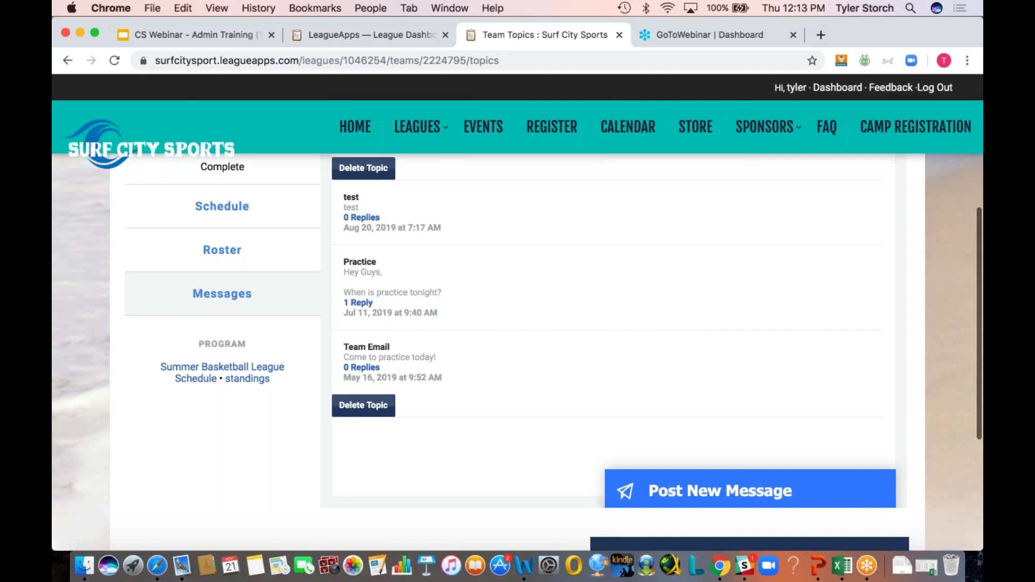
# - Review the posted team topics and highlight the Nets team email address
pyautogui.scroll(5, 518, 351)
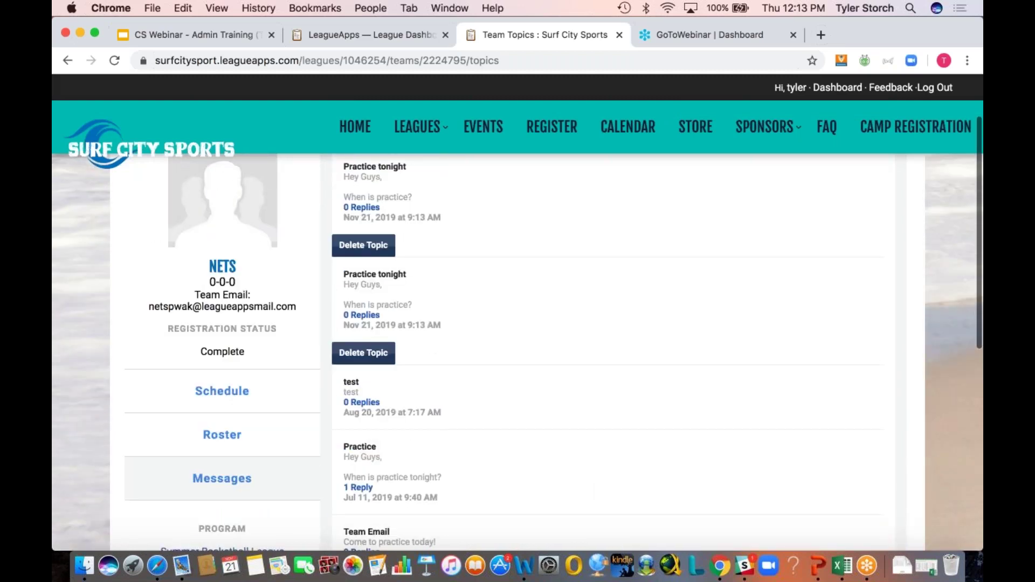
pyautogui.tripleClick(244, 303)
pyautogui.moveTo(305, 310); pyautogui.dragTo(145, 311)
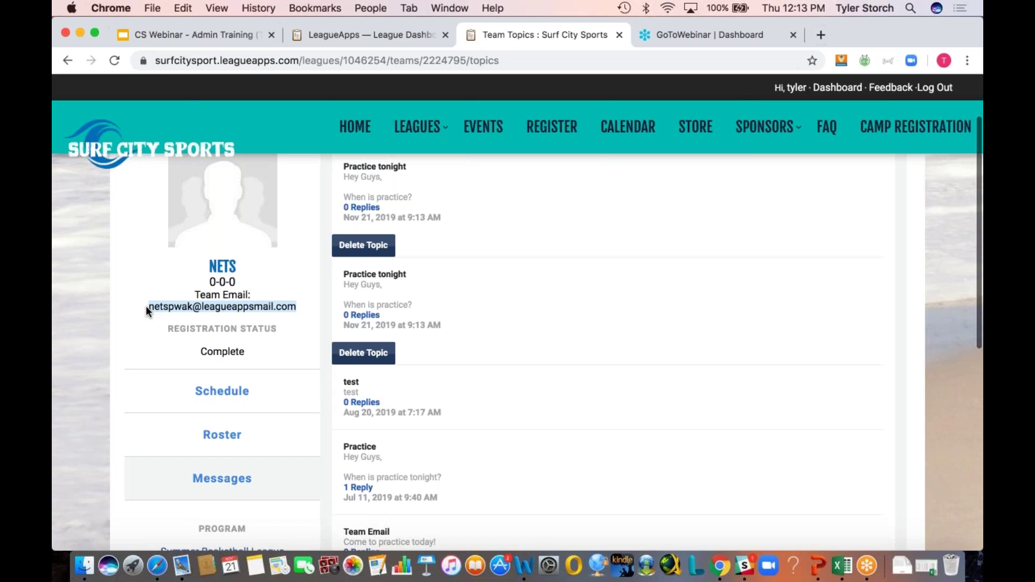
pyautogui.click(146, 305)
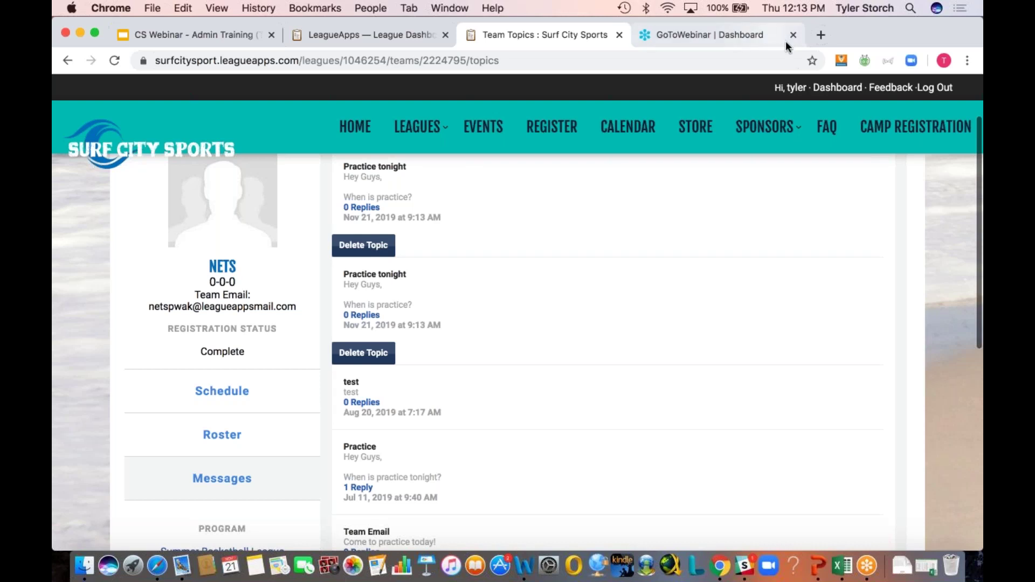
pyautogui.click(762, 43)
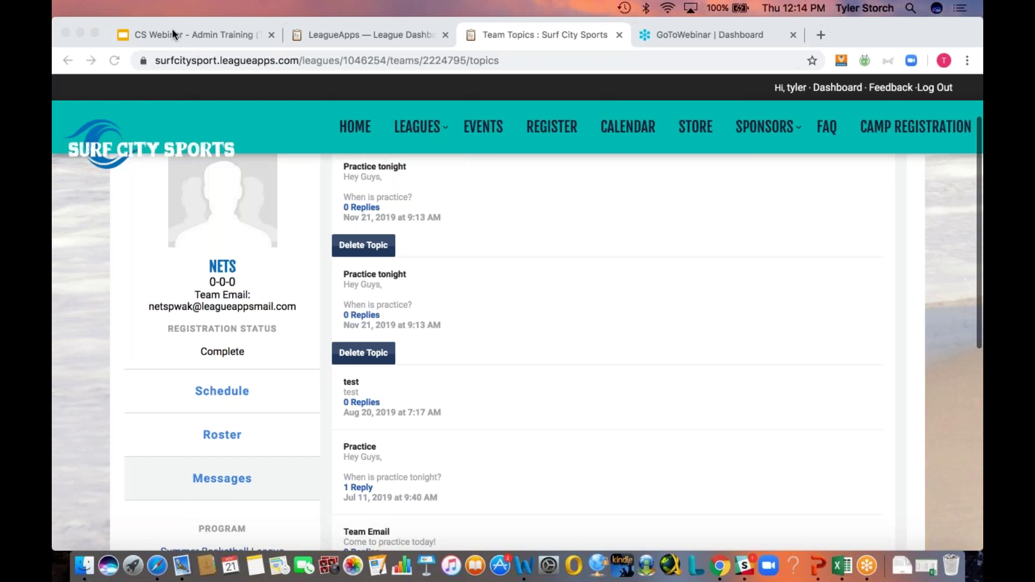
# - Open the Summer Basketball League's public page from its admin dashboard and start a new registration
pyautogui.click(384, 33)
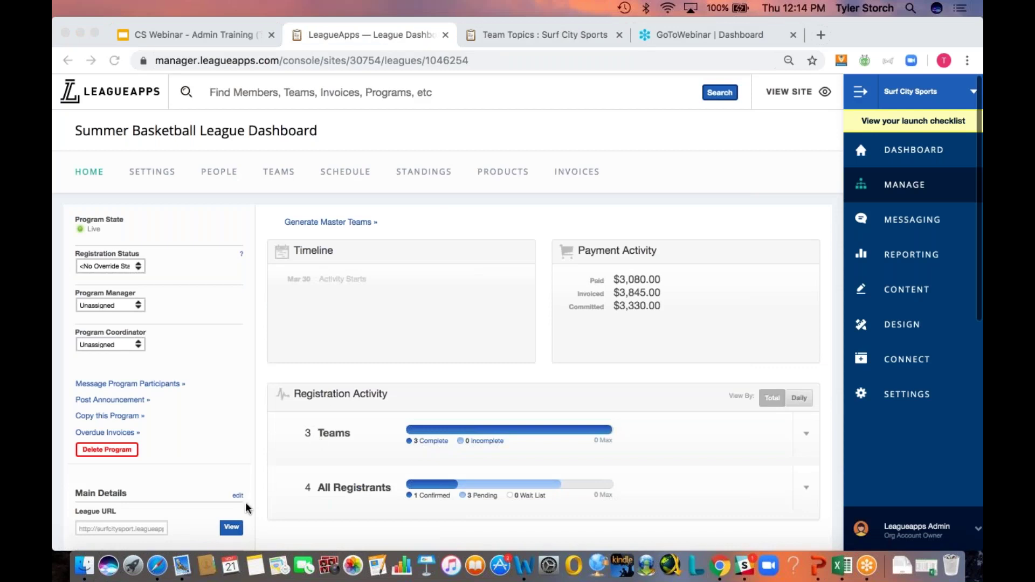
pyautogui.click(231, 527)
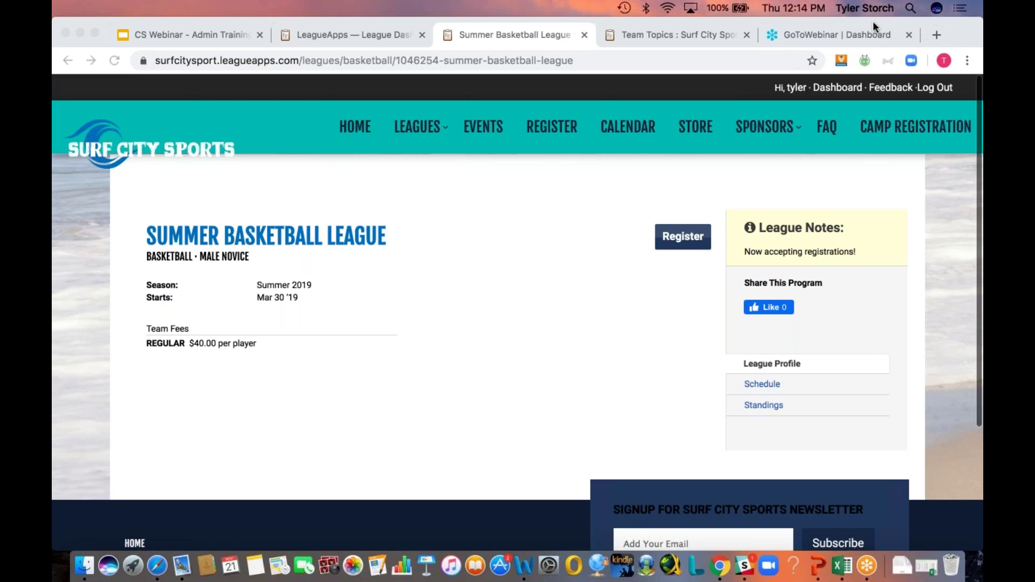
pyautogui.click(682, 236)
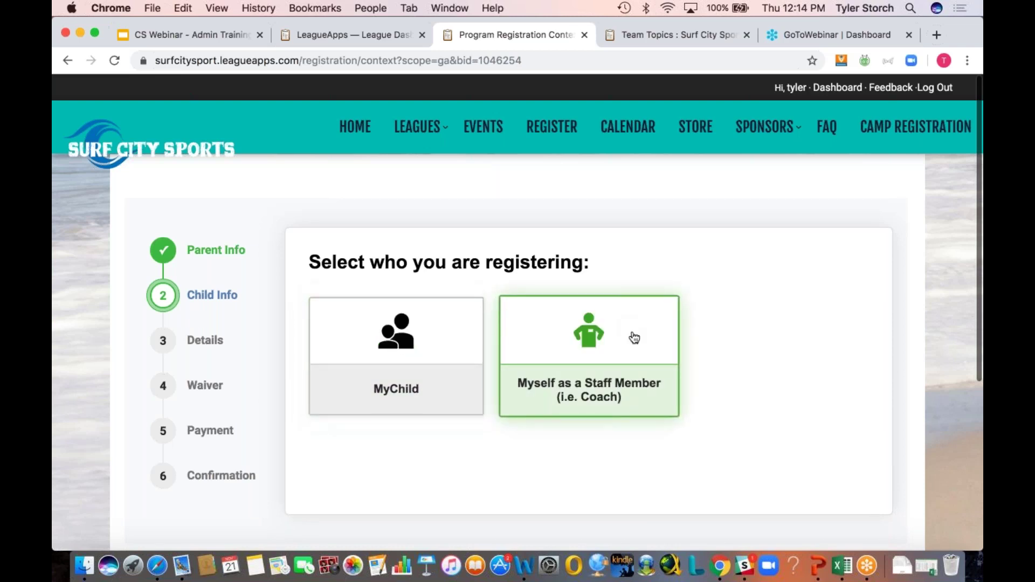
# - Register yourself as a staff member in the Coach role, select Nets as the team to join, and review the remaining registration details
pyautogui.click(633, 337)
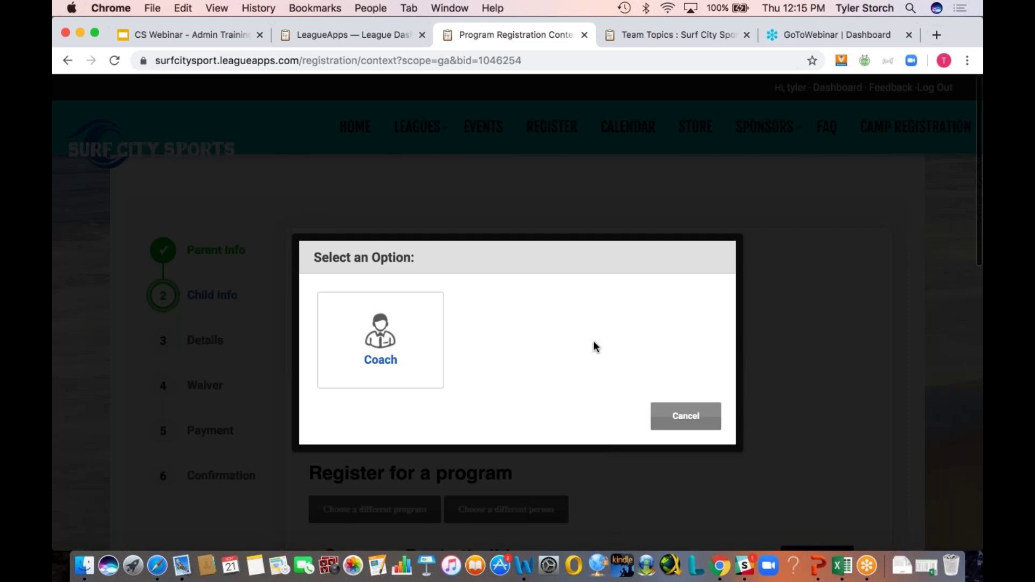
pyautogui.click(351, 360)
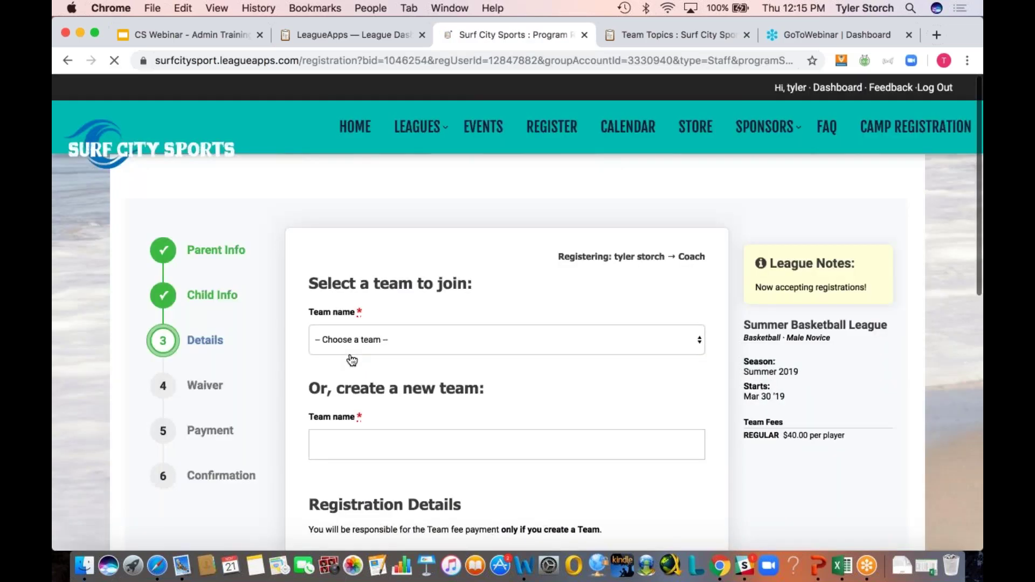
pyautogui.click(353, 318)
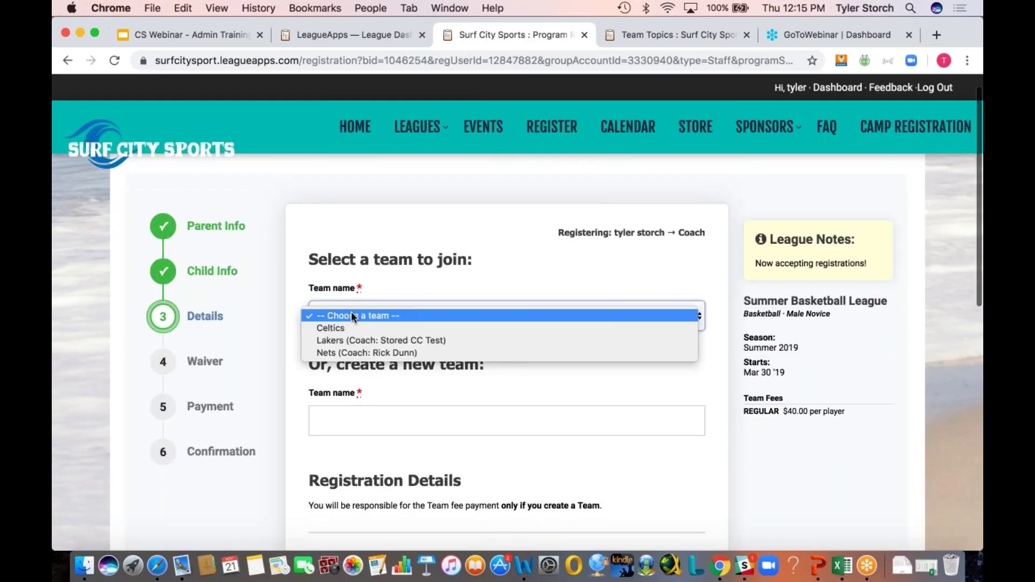
pyautogui.click(334, 353)
pyautogui.scroll(-3, 429, 318)
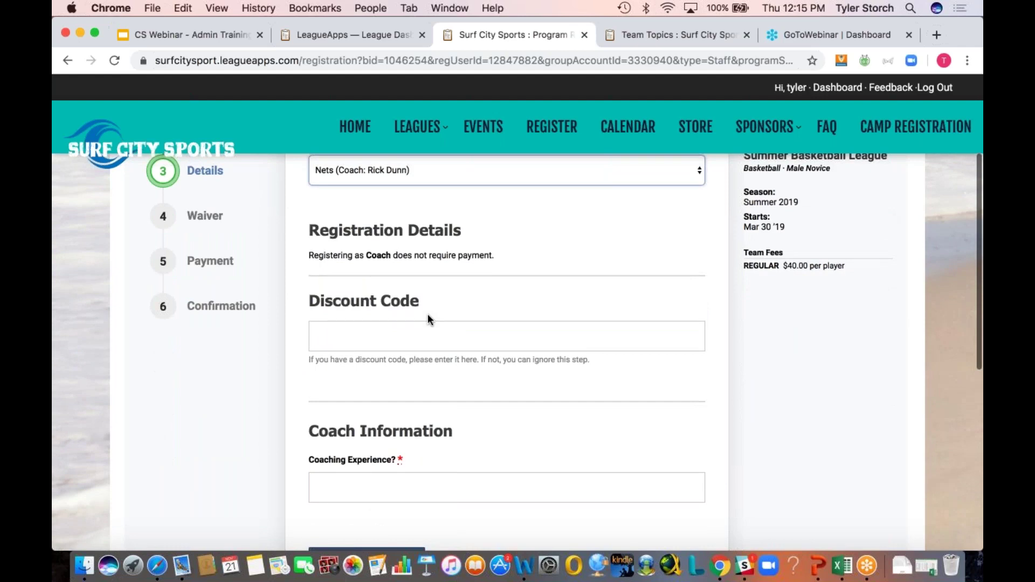
pyautogui.scroll(1, 428, 315)
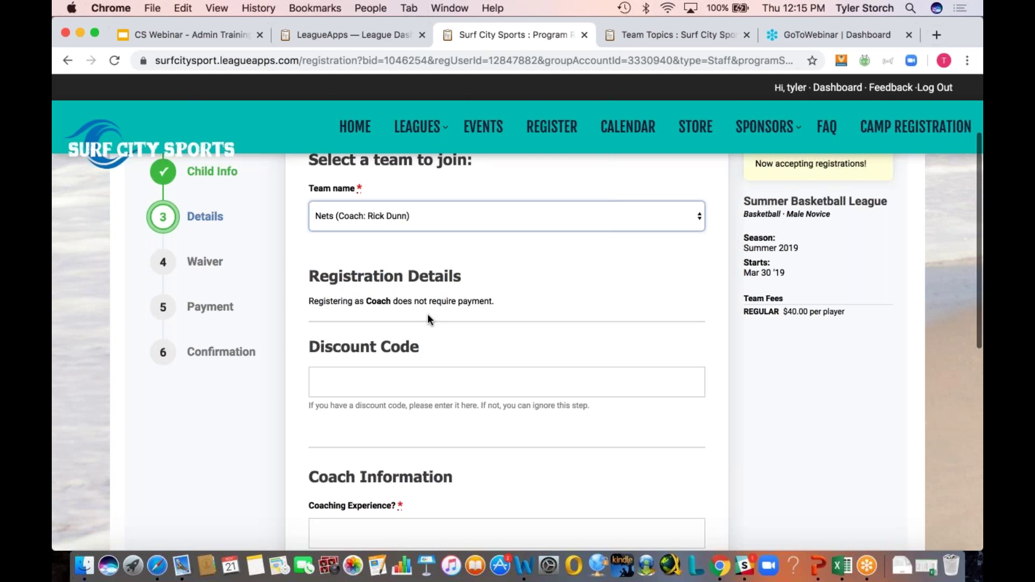
pyautogui.scroll(-2, 428, 313)
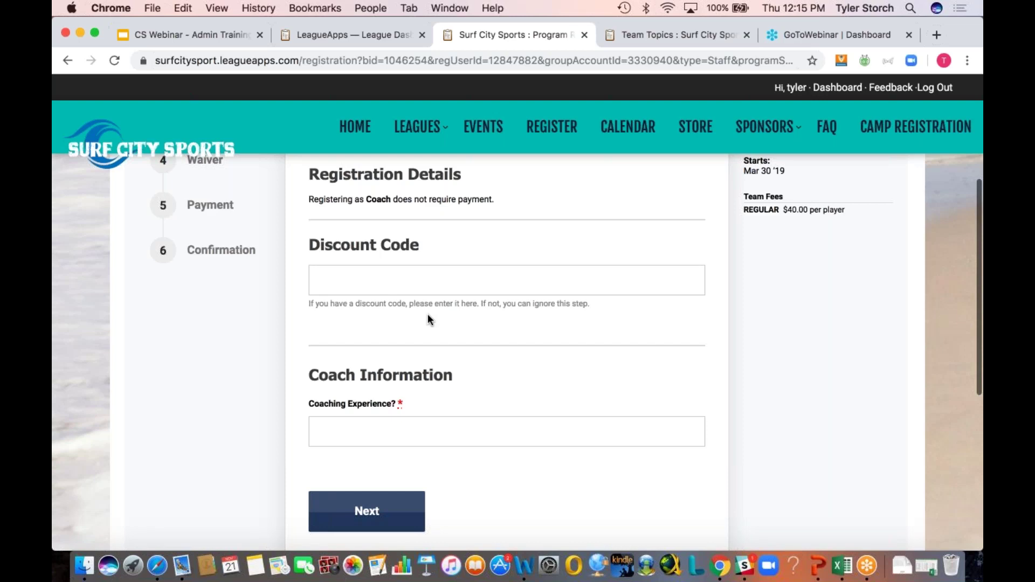
# - Enter "3 years" as the coaching experience and continue to the waivers
pyautogui.click(386, 432)
pyautogui.write('3 years')
pyautogui.click(461, 381)
pyautogui.click(377, 511)
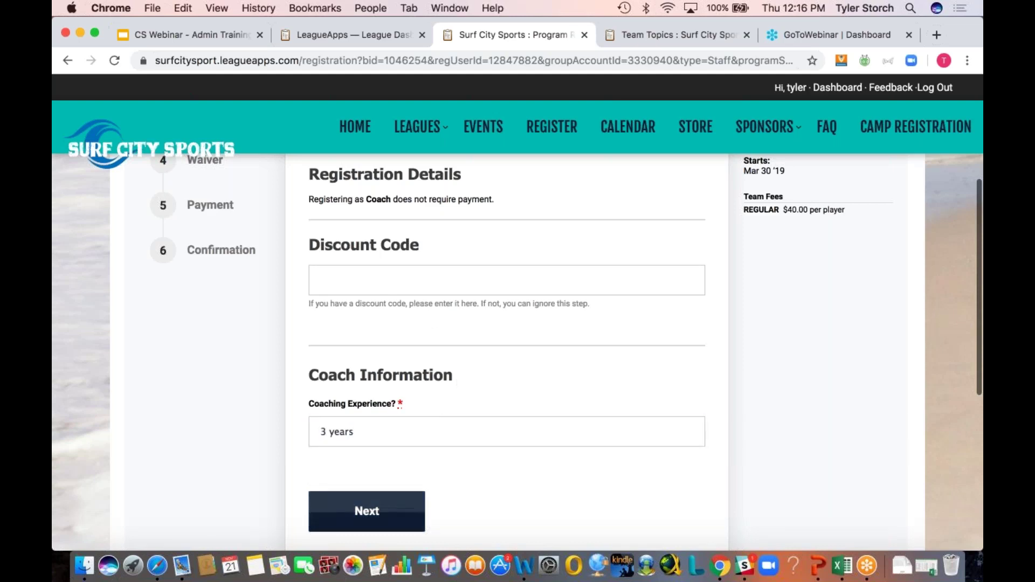
pyautogui.scroll(-3, 437, 373)
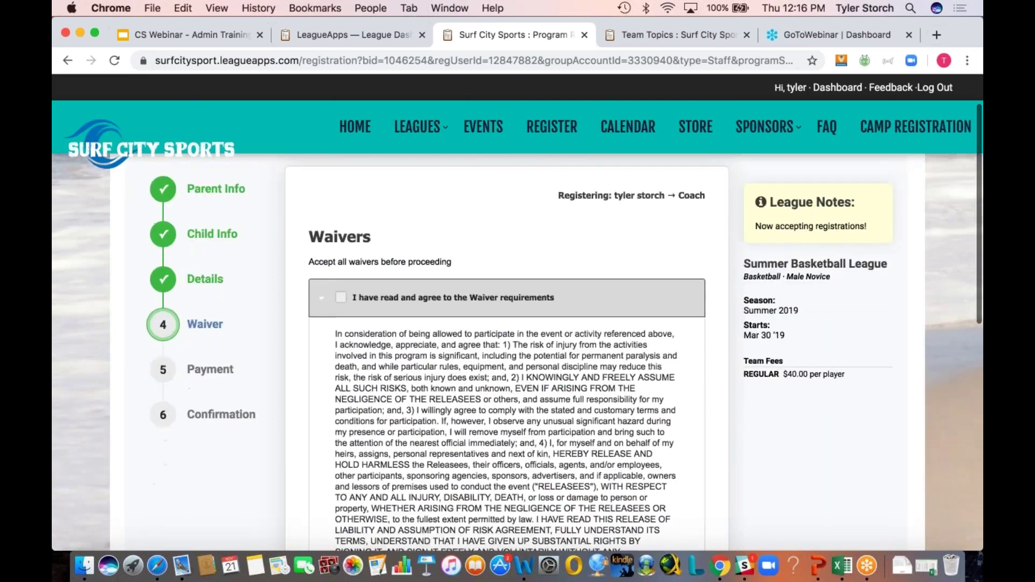
# - Agree to the waiver requirements and submit the Summer Basketball League registration
pyautogui.click(340, 305)
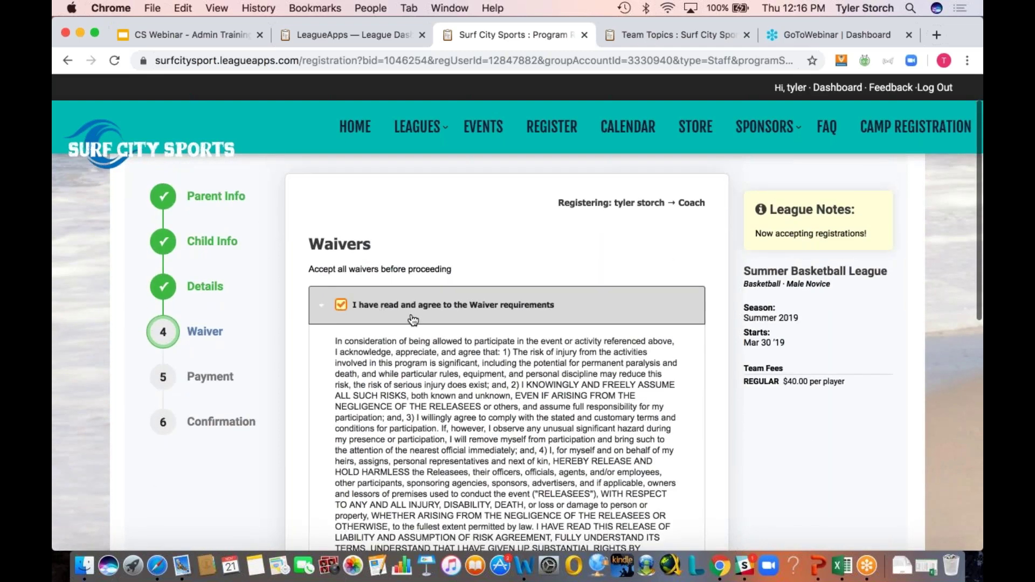
pyautogui.scroll(-5, 413, 319)
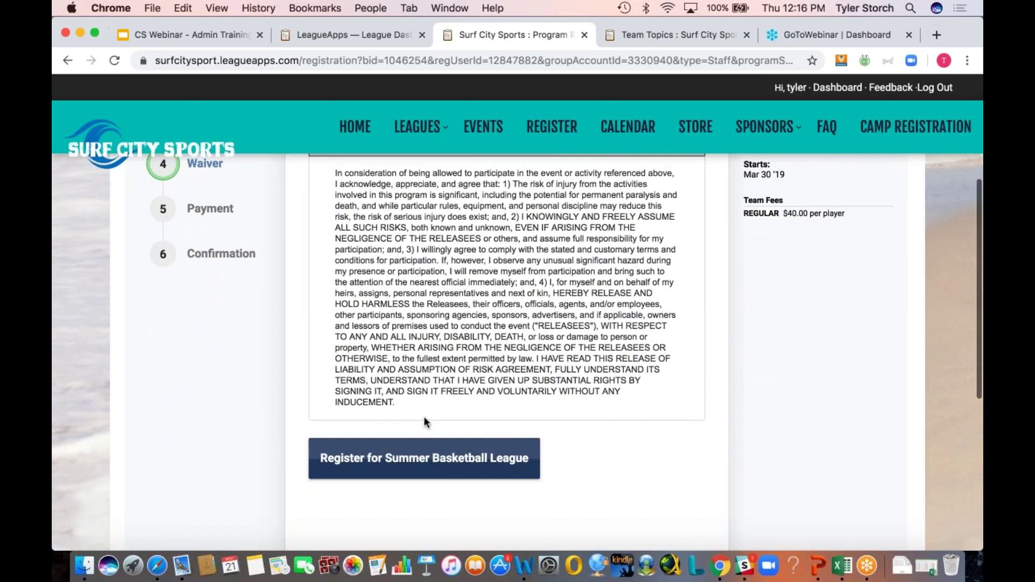
pyautogui.click(411, 457)
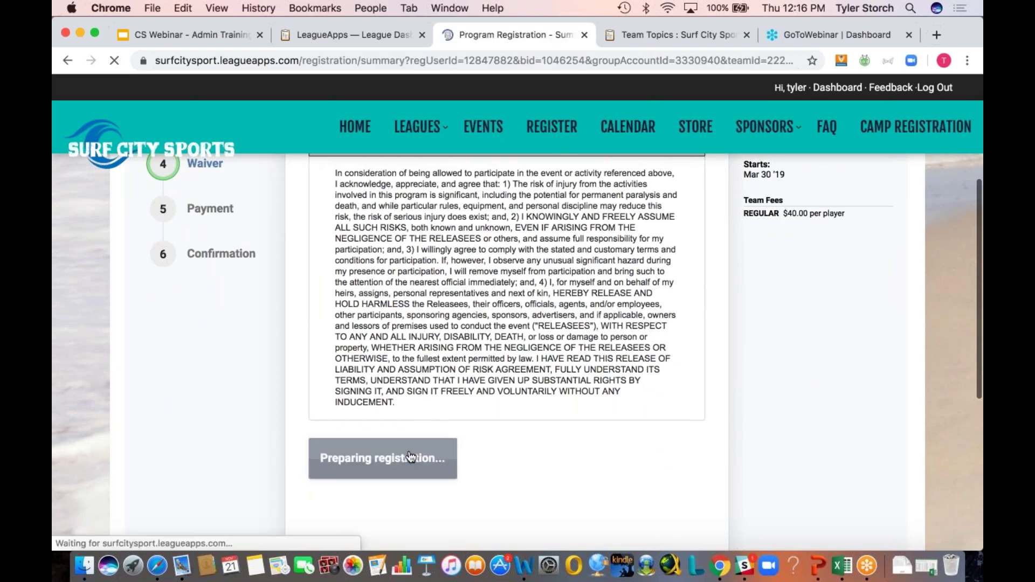
# - Complete the Nets coach registration from its summary and review the confirmation details
pyautogui.click(861, 22)
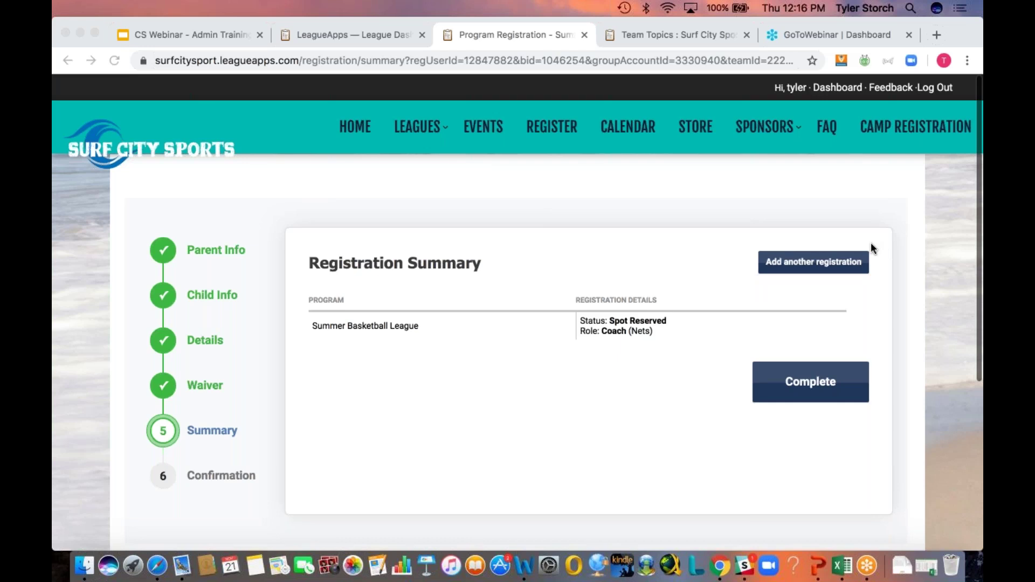
pyautogui.click(795, 380)
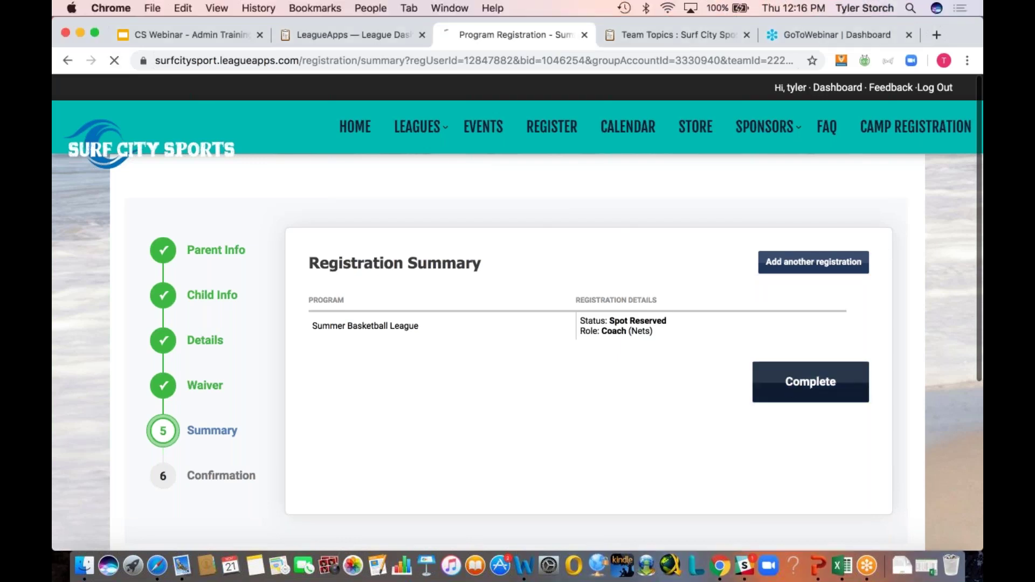
pyautogui.click(489, 40)
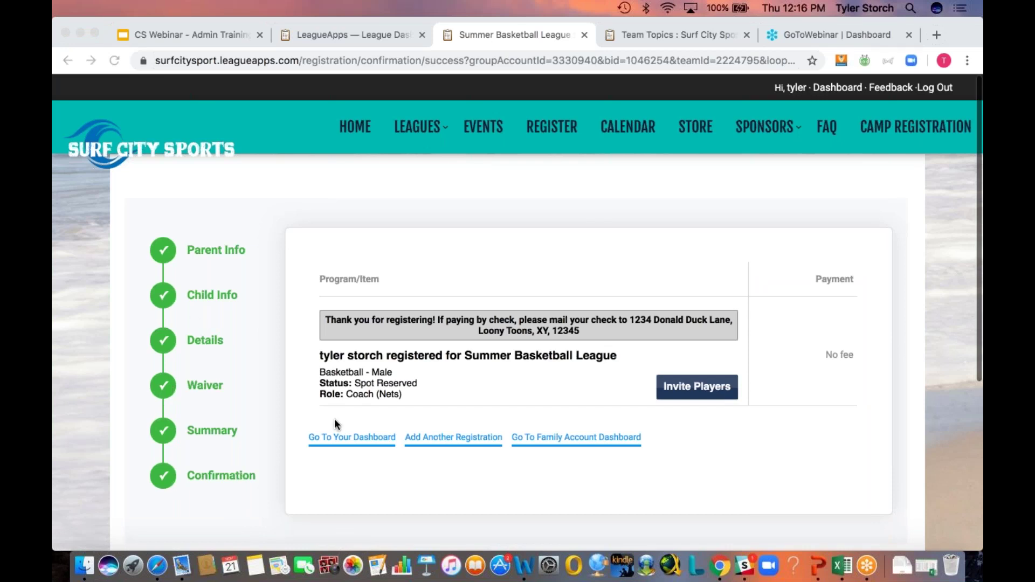
pyautogui.scroll(-2, 334, 420)
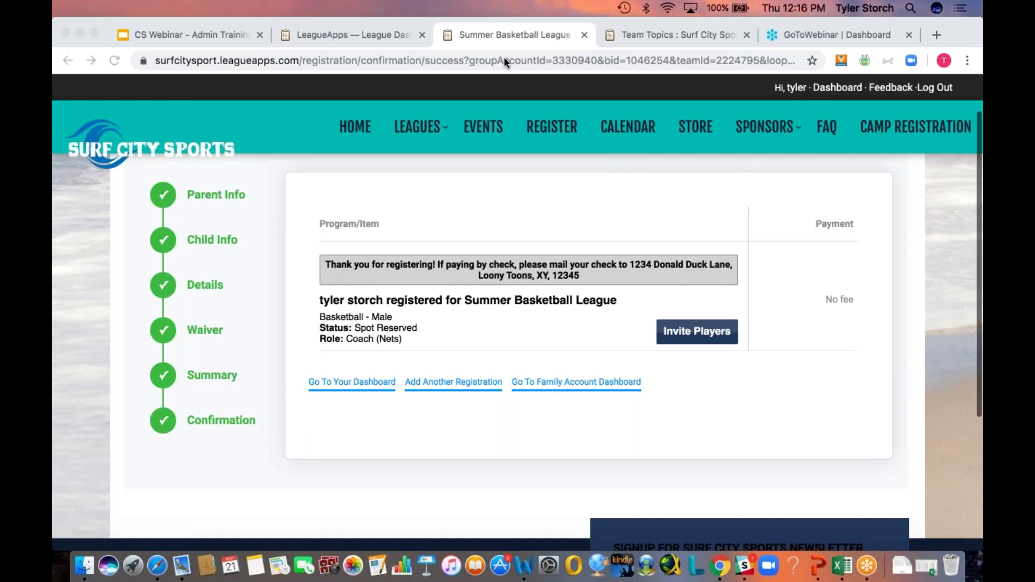
pyautogui.click(737, 310)
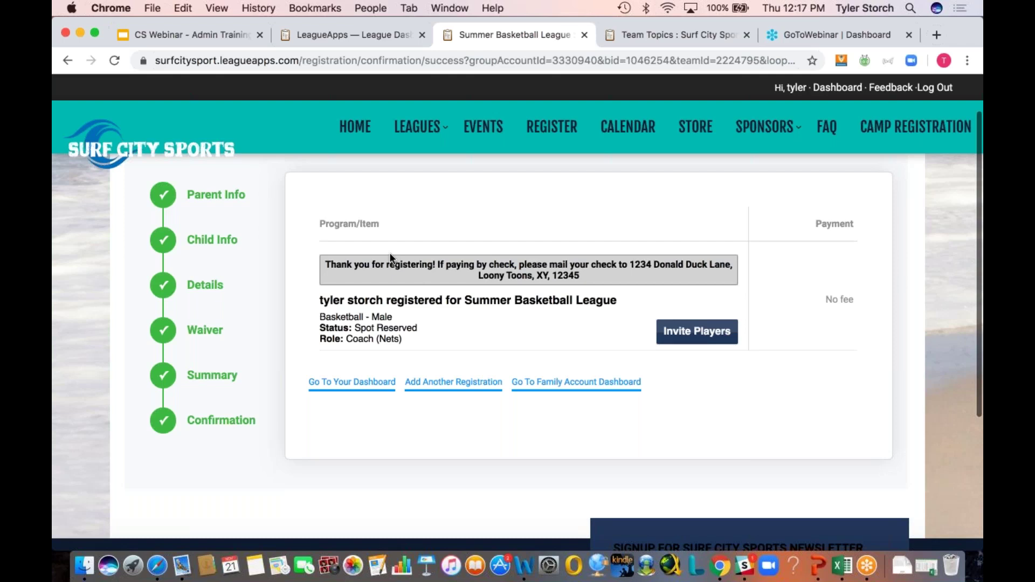
# - Go to the account dashboard and open the Nets team page from the staff assignments
pyautogui.click(837, 87)
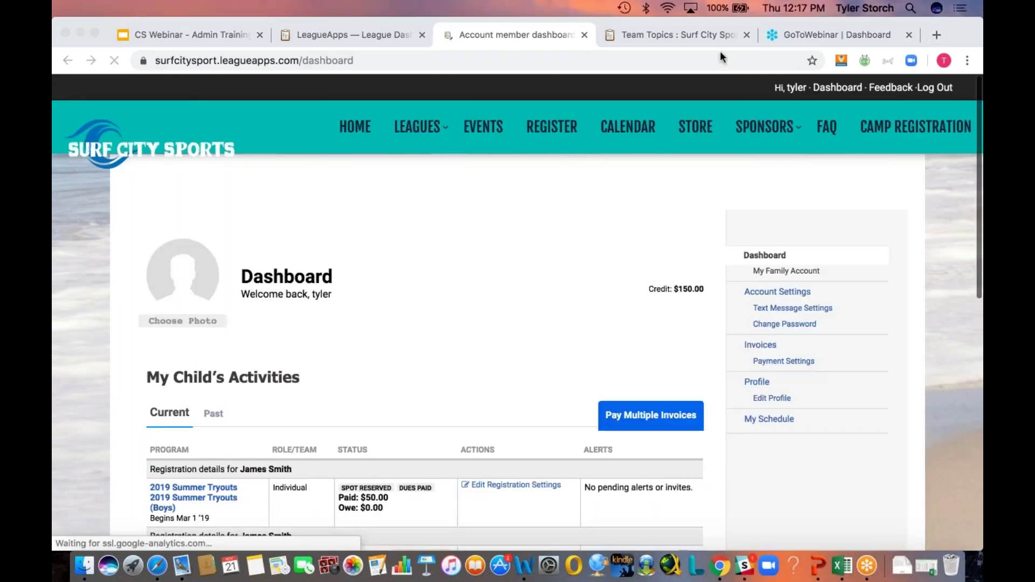
pyautogui.scroll(-5, 490, 276)
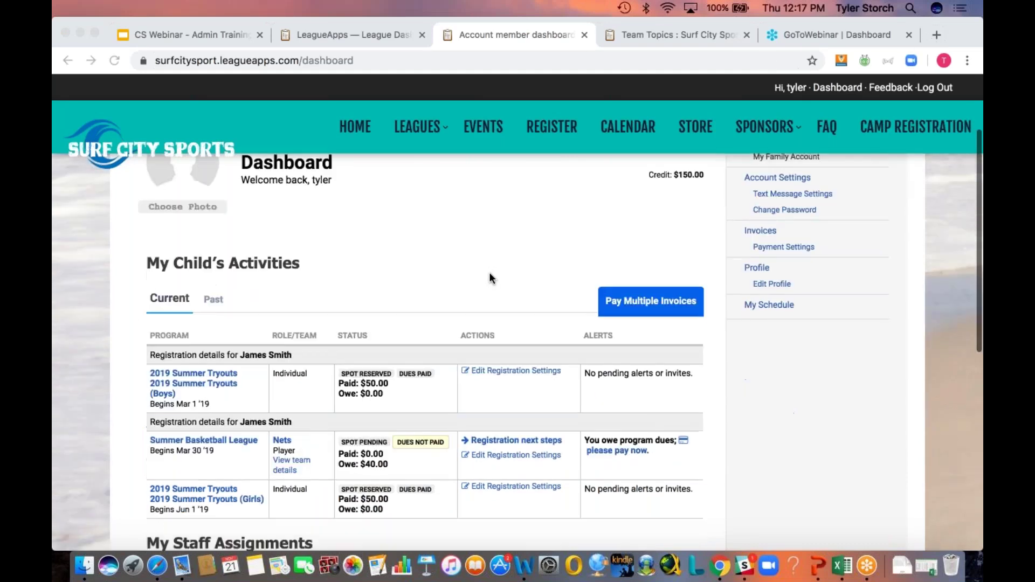
pyautogui.scroll(1, 489, 273)
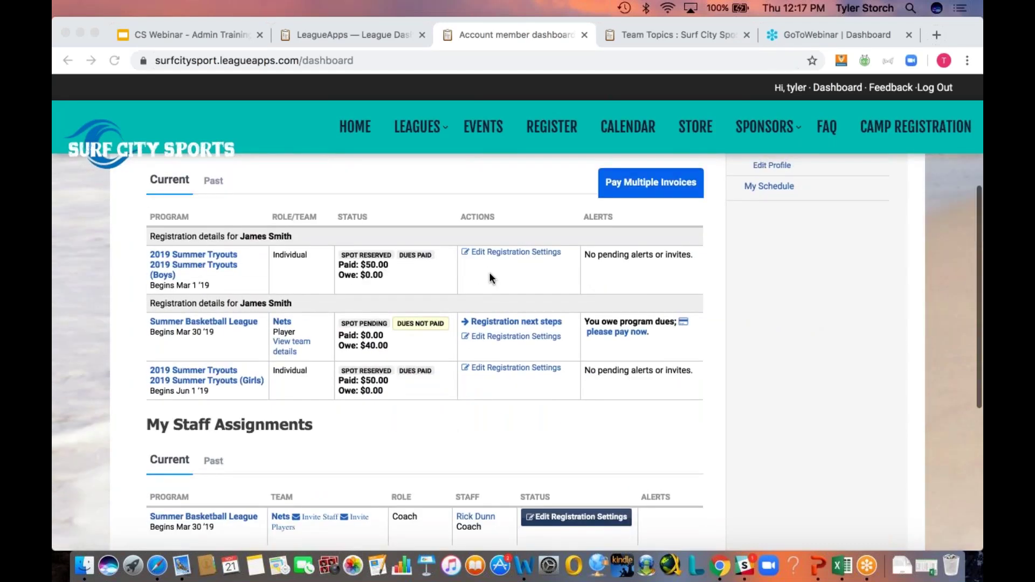
pyautogui.scroll(-4, 451, 300)
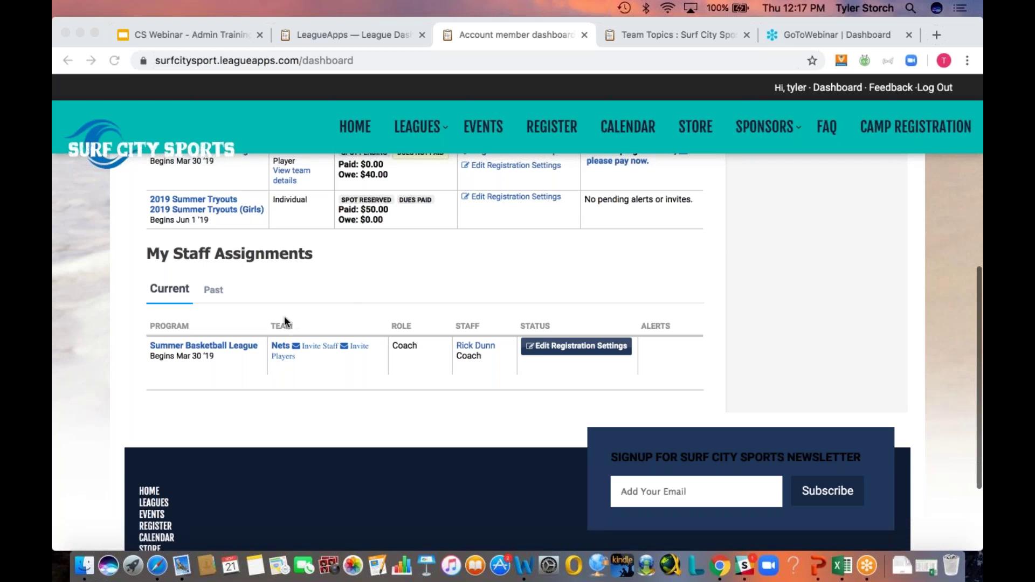
pyautogui.click(280, 346)
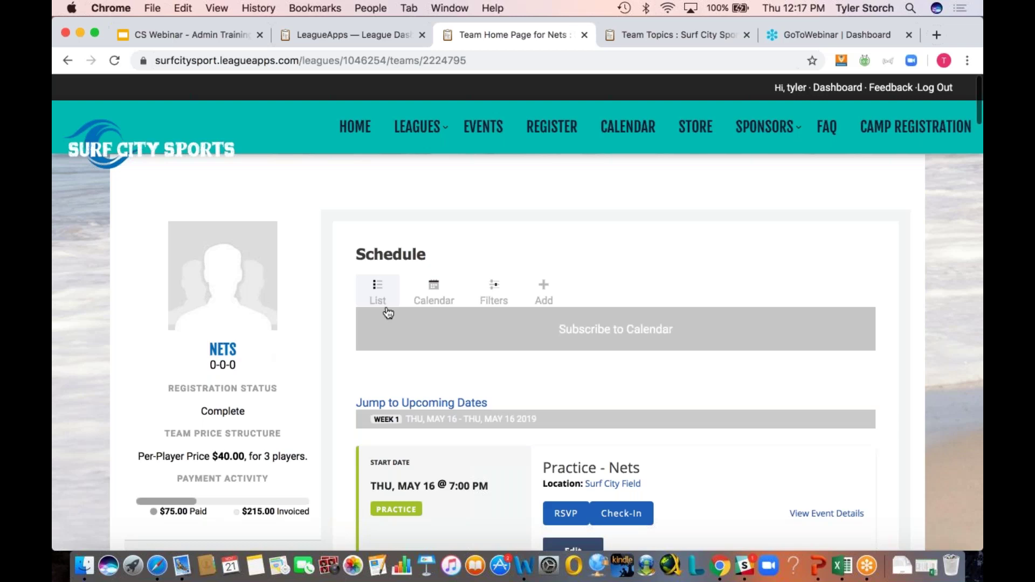
# - Review the Nets schedule, open the edit choices for a recurring event, and close them without changing anything
pyautogui.scroll(-5, 468, 268)
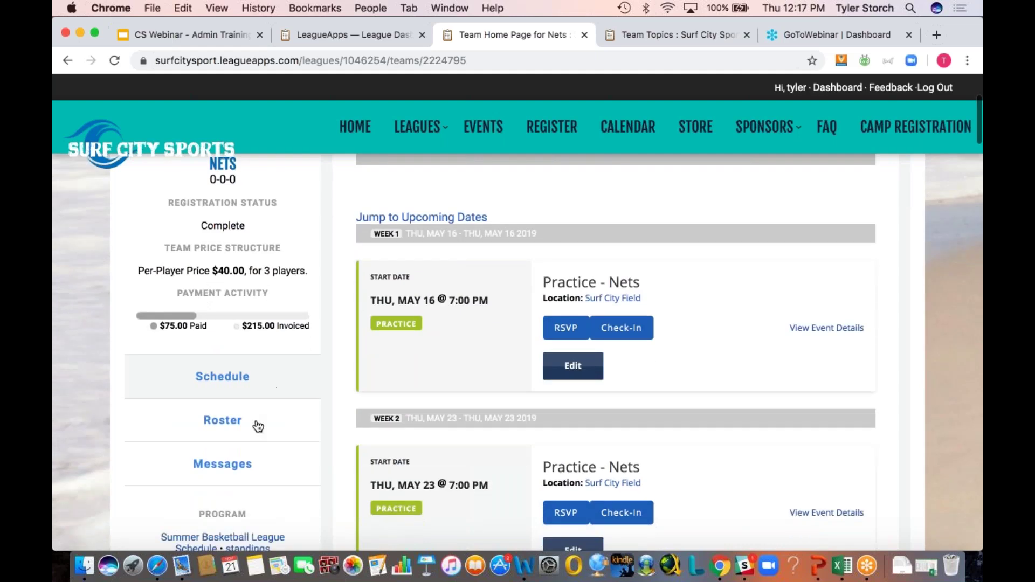
pyautogui.scroll(-1, 352, 335)
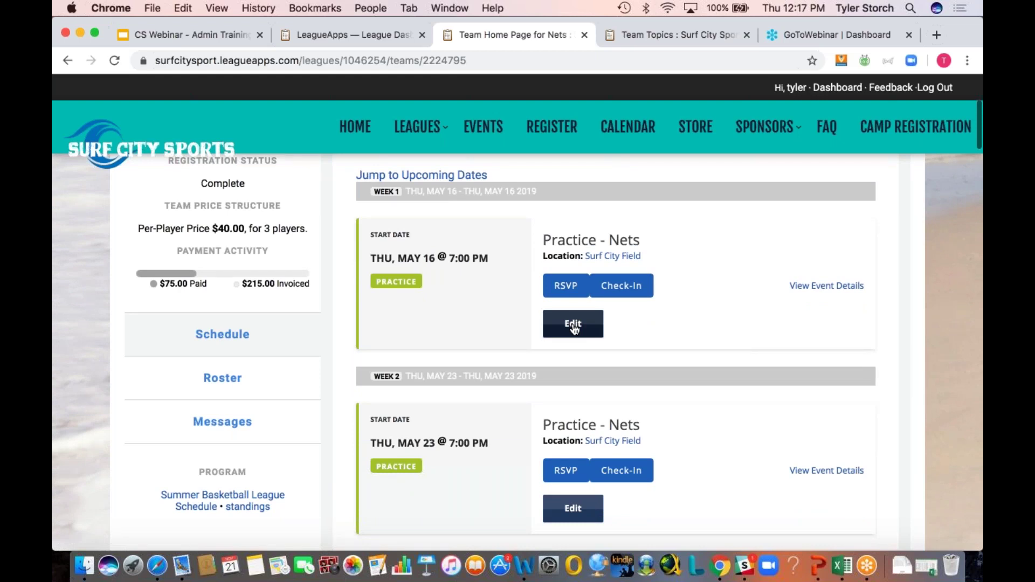
pyautogui.scroll(-20, 573, 340)
pyautogui.scroll(-4, 570, 296)
pyautogui.click(573, 235)
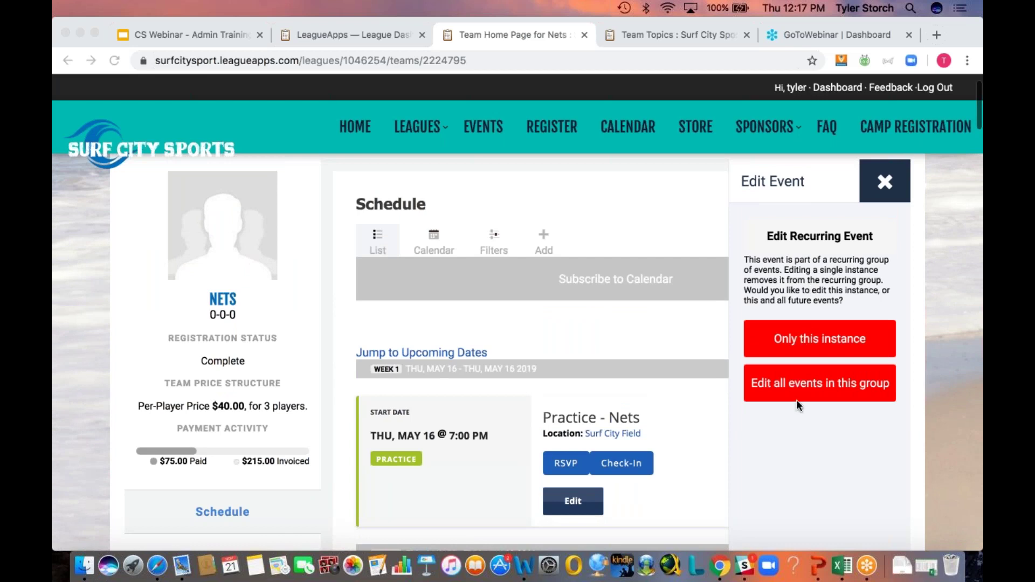
pyautogui.click(884, 183)
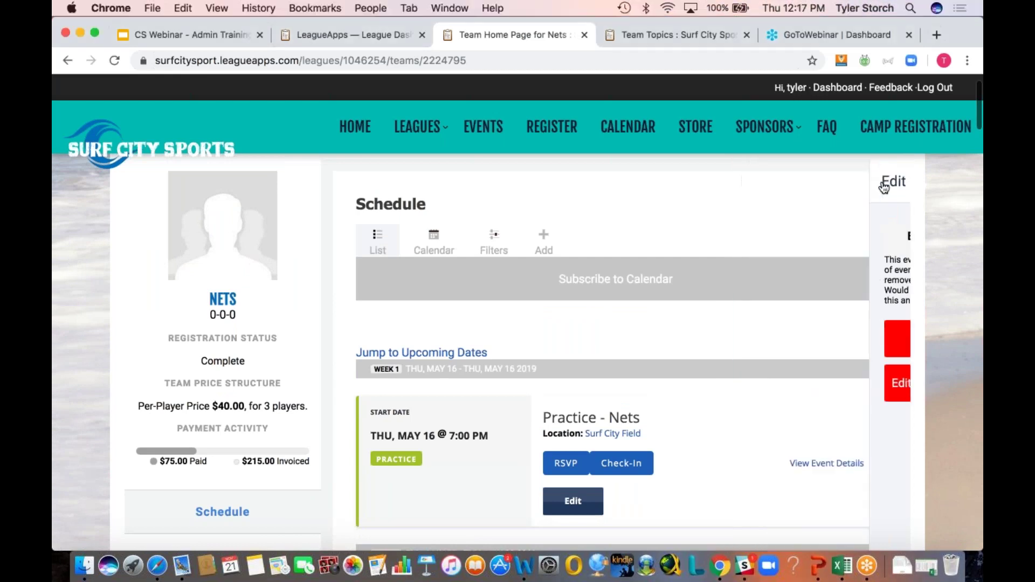
# - Open the form for adding an event to the Nets schedule, review its fields, and close it without saving
pyautogui.click(702, 79)
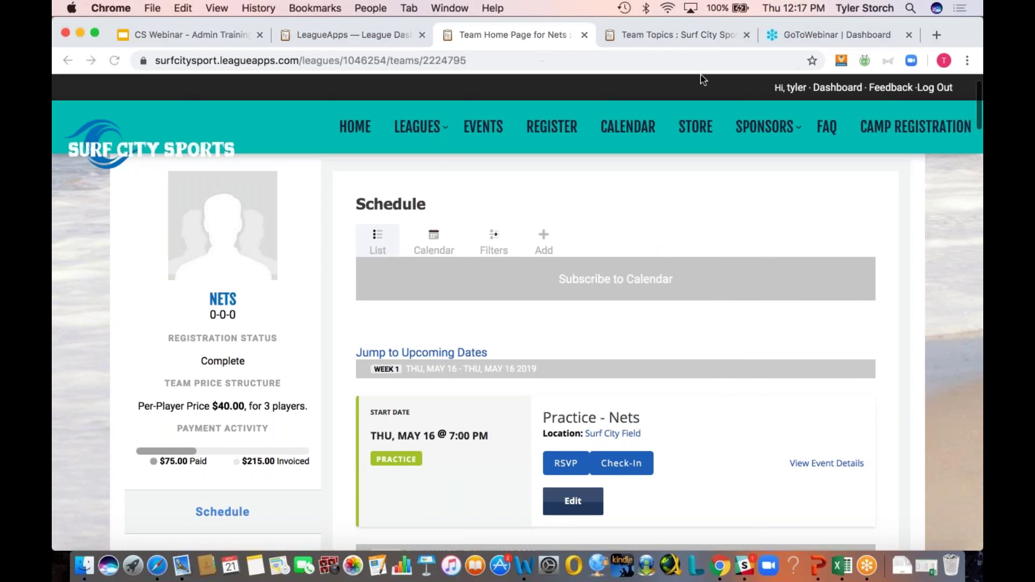
pyautogui.click(533, 222)
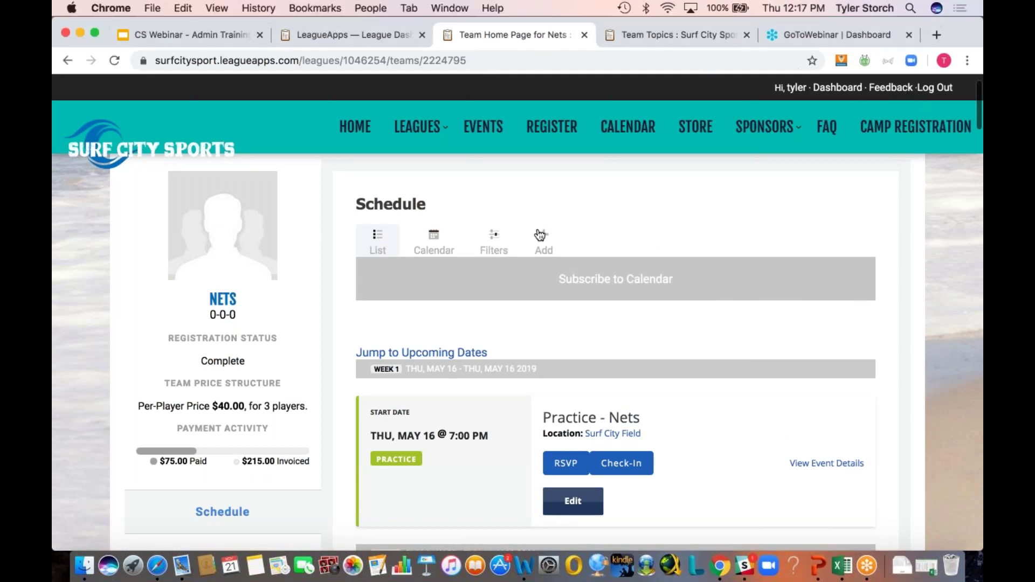
pyautogui.click(540, 236)
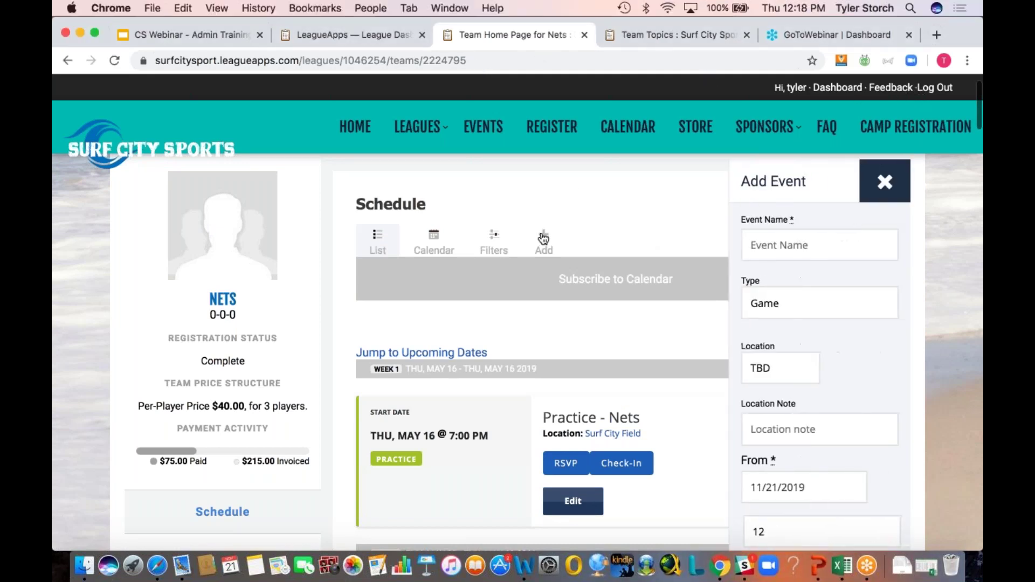
pyautogui.click(858, 78)
pyautogui.scroll(-5, 768, 290)
pyautogui.scroll(-10, 768, 290)
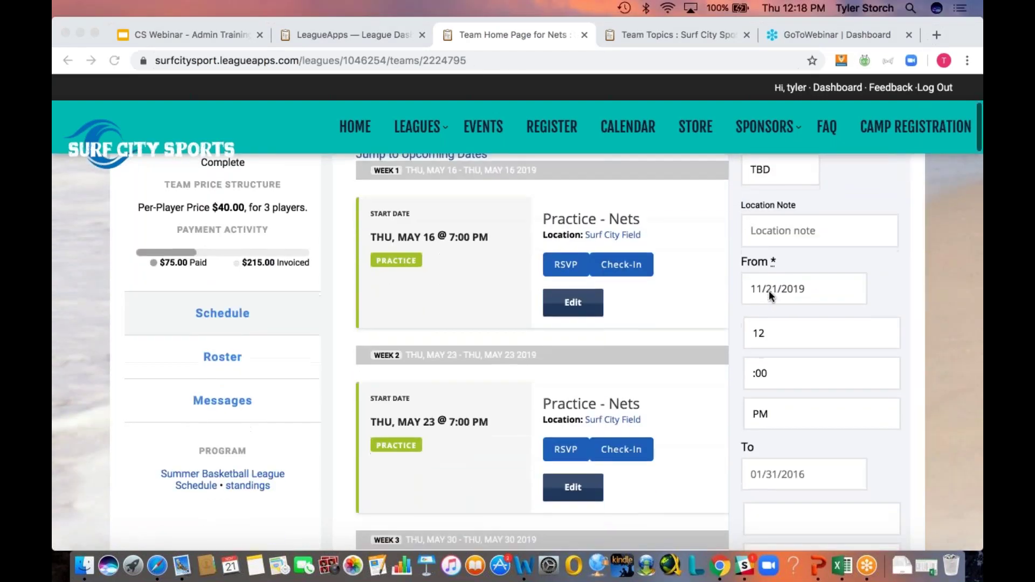
pyautogui.scroll(-8, 768, 289)
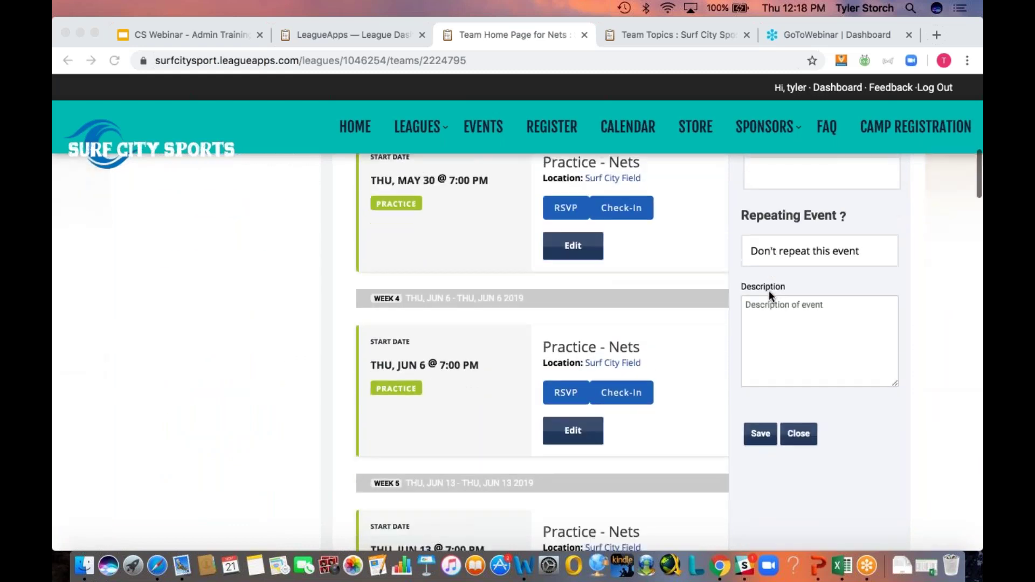
pyautogui.click(824, 356)
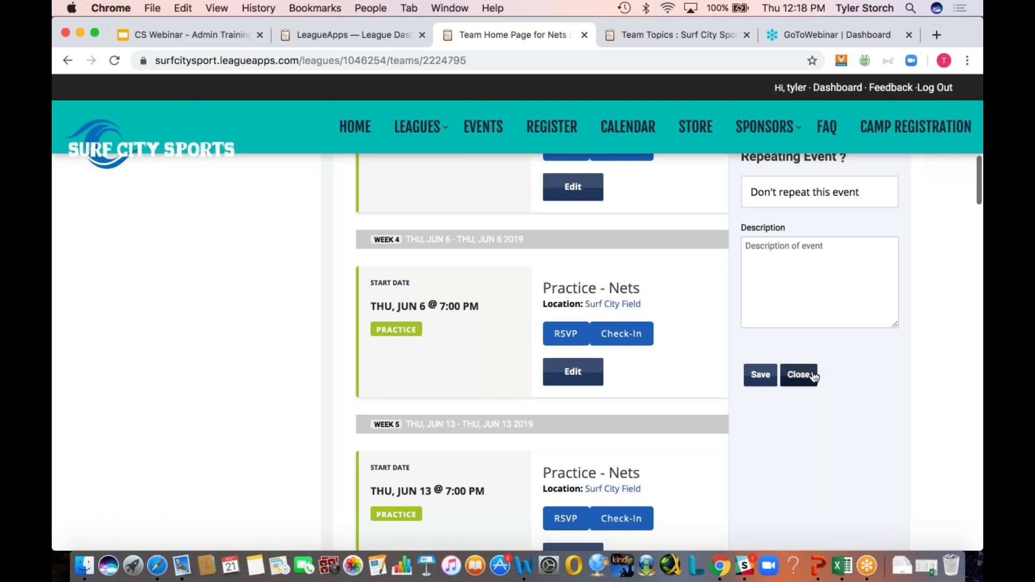
pyautogui.click(814, 376)
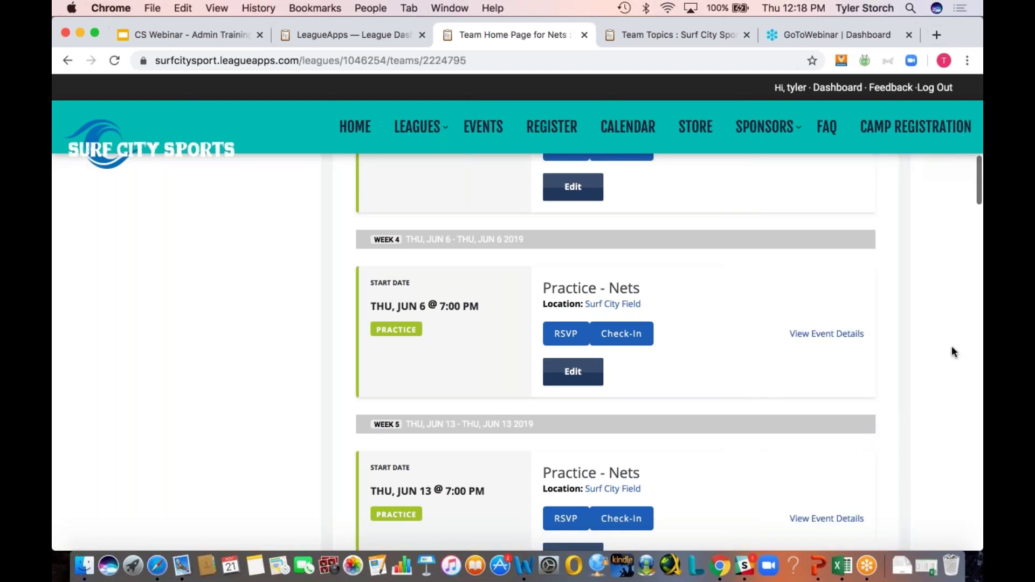
# - Open the check-in page of an event further down the Nets schedule and review its player and staff list
pyautogui.scroll(3, 951, 345)
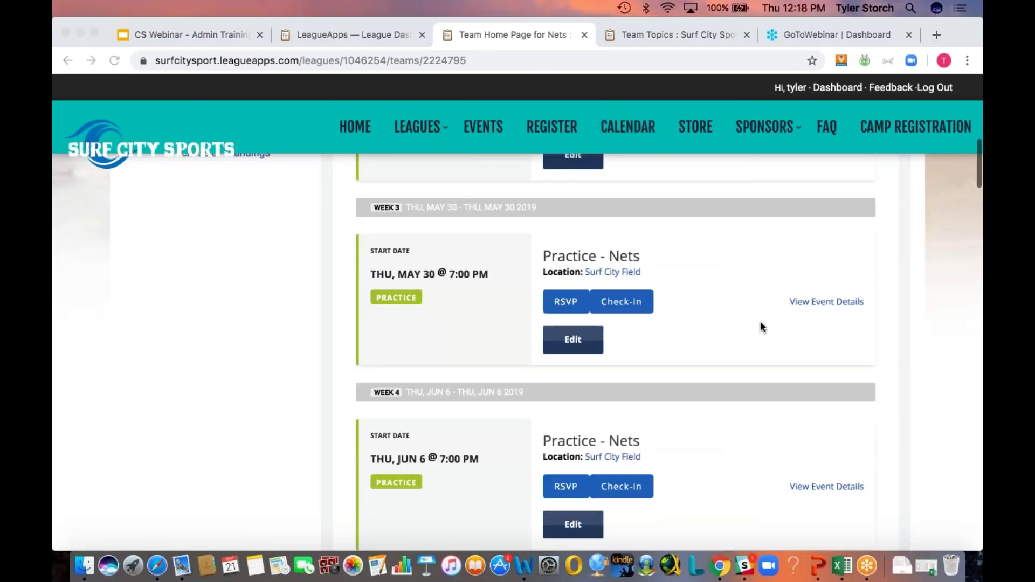
pyautogui.click(696, 307)
pyautogui.scroll(-20, 638, 306)
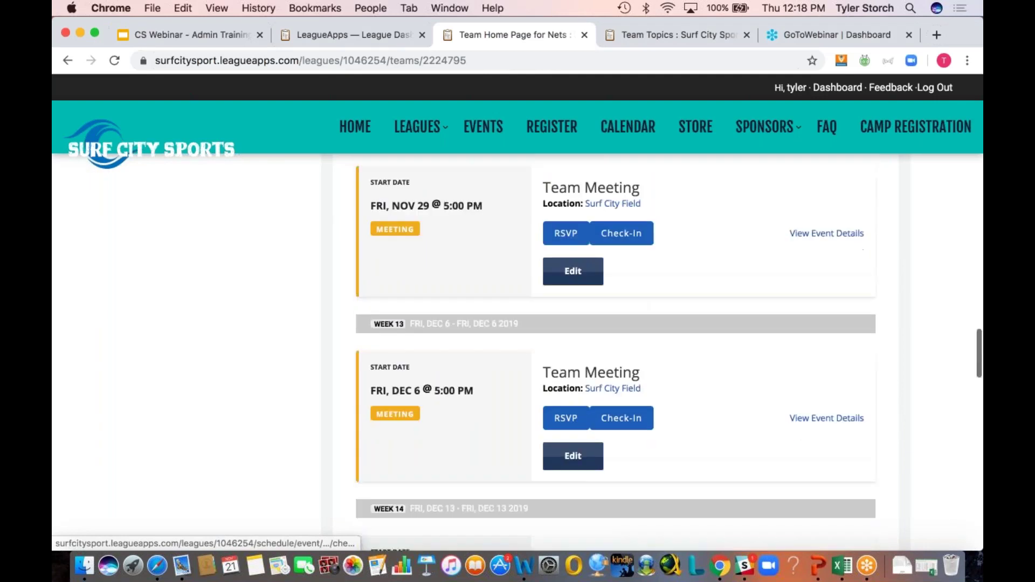
pyautogui.click(621, 402)
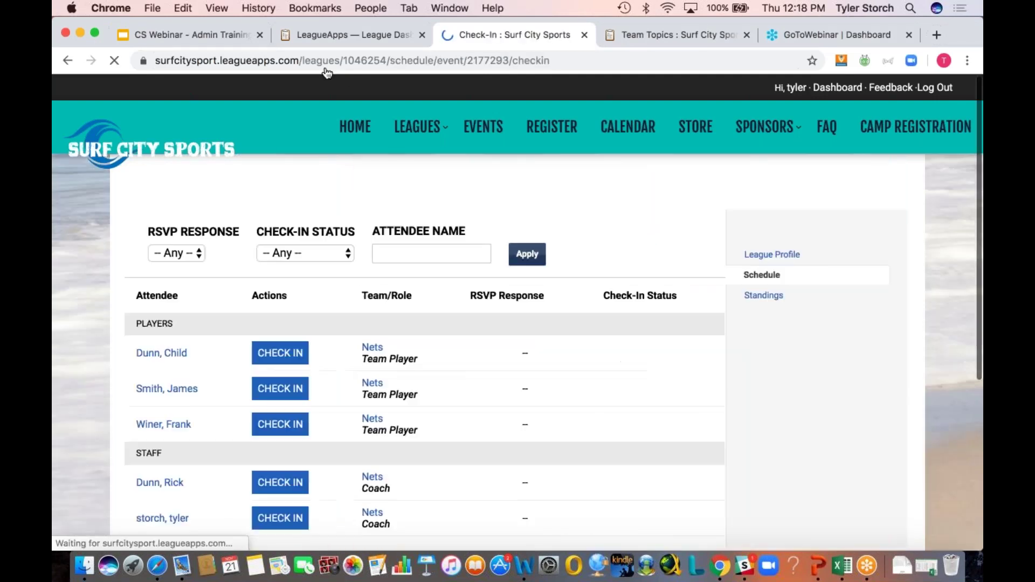
pyautogui.click(332, 72)
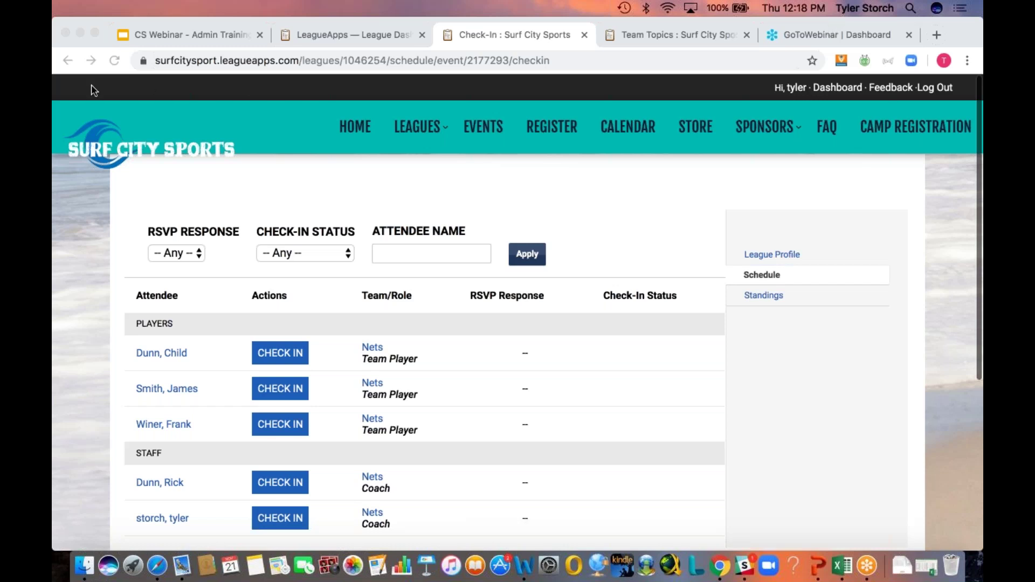
# - Return to the Nets team page, open the team roster, and review its players and staff
pyautogui.click(73, 67)
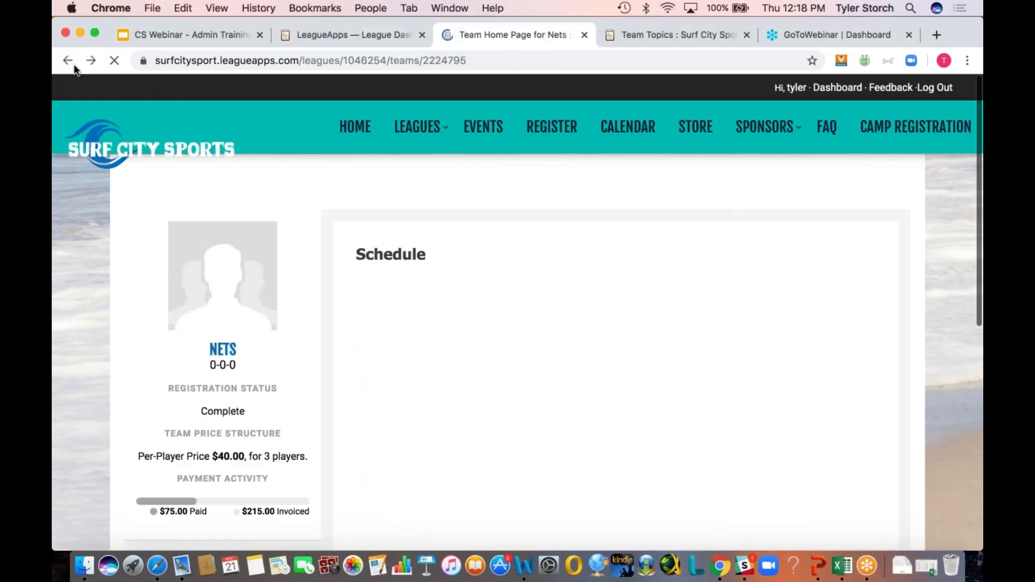
pyautogui.scroll(20, 615, 350)
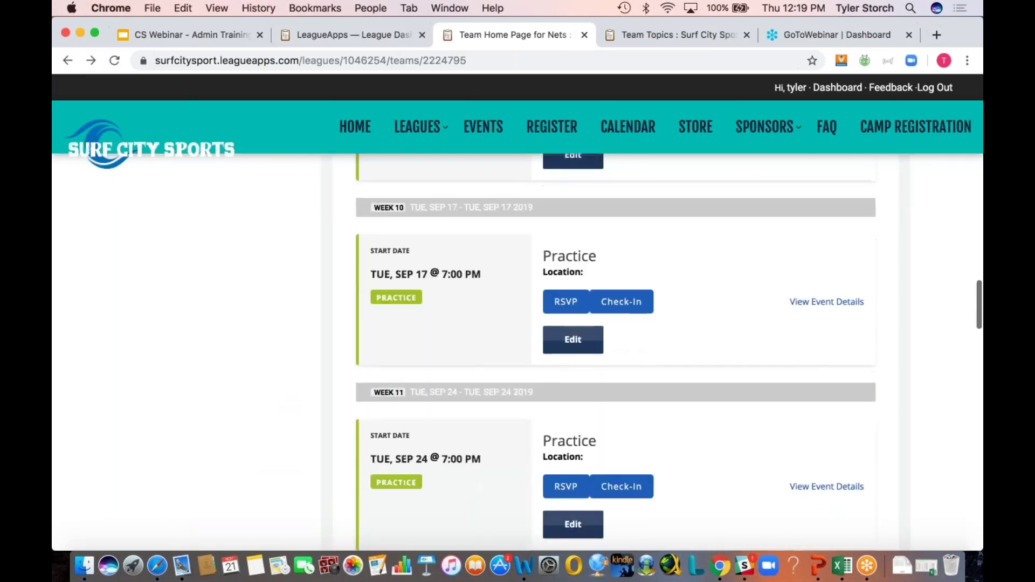
pyautogui.scroll(5, 616, 351)
pyautogui.click(221, 241)
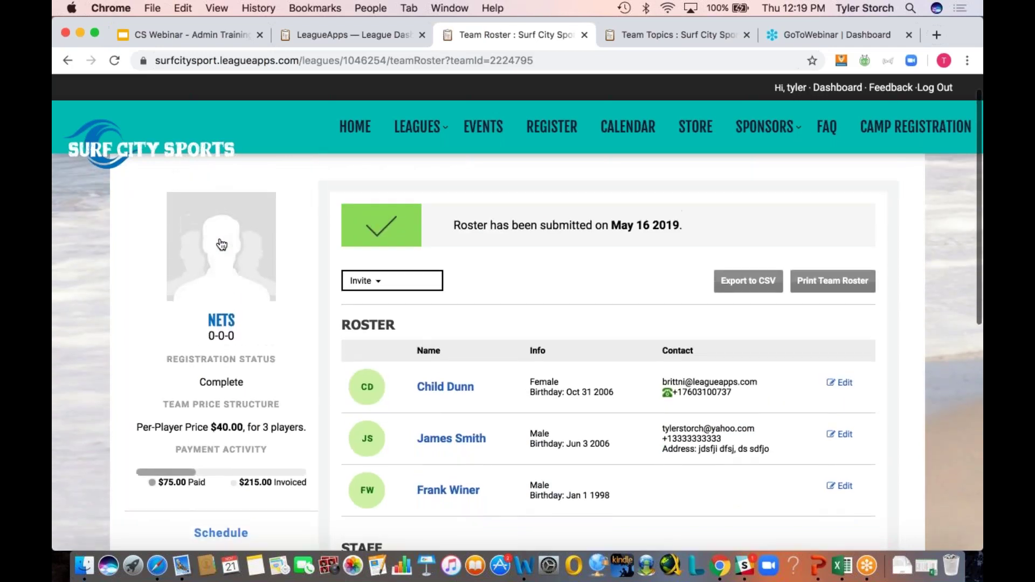
pyautogui.click(726, 22)
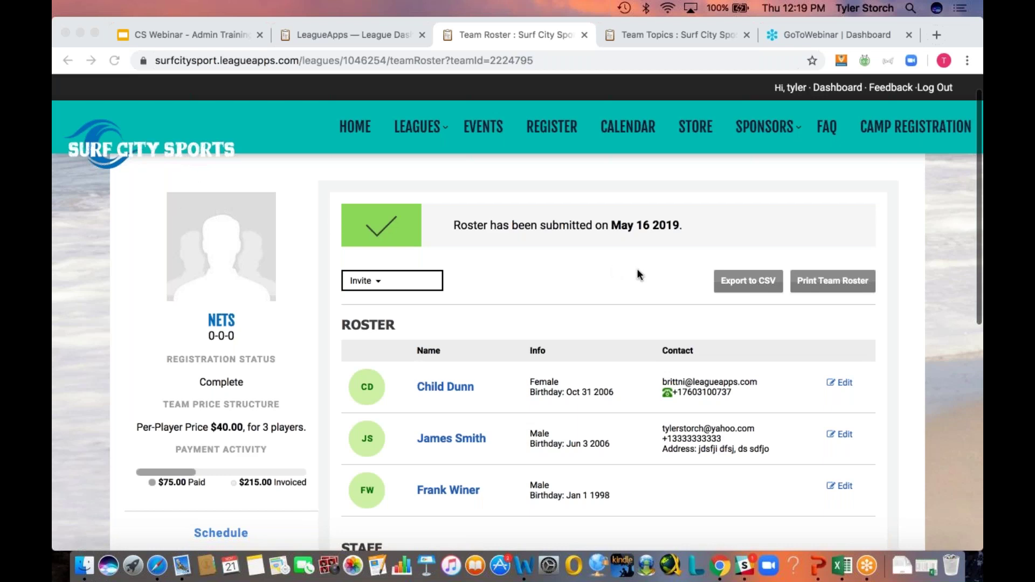
pyautogui.scroll(-4, 635, 275)
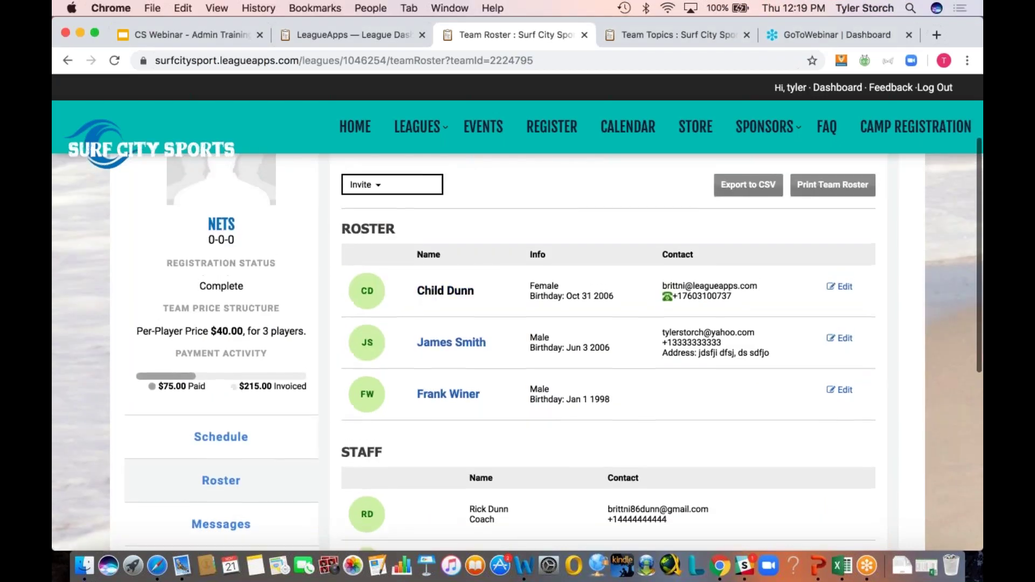
# - Open an email message to the contact from the first roster player's details, and discard it without saving a draft
pyautogui.click(445, 290)
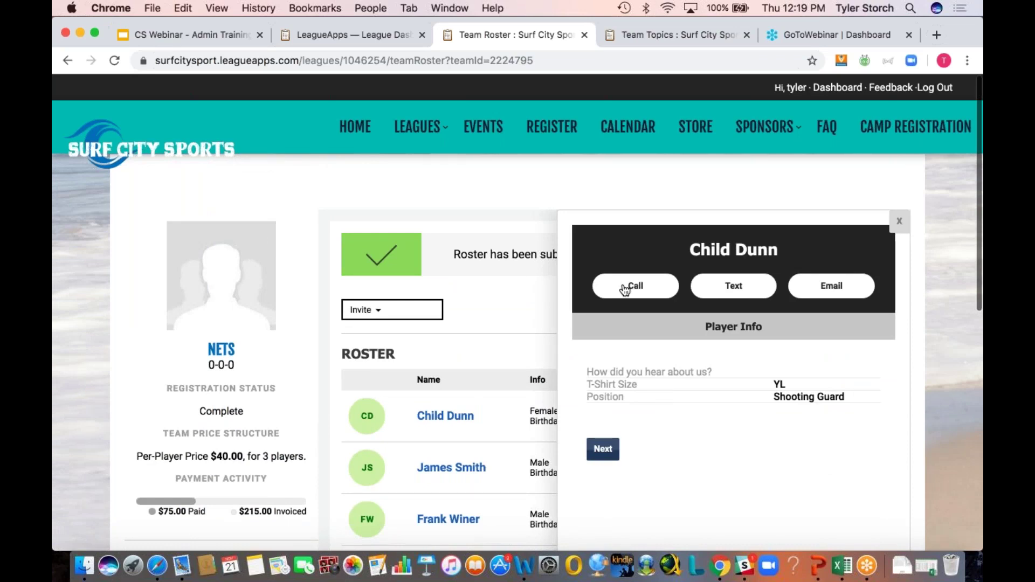
pyautogui.click(846, 286)
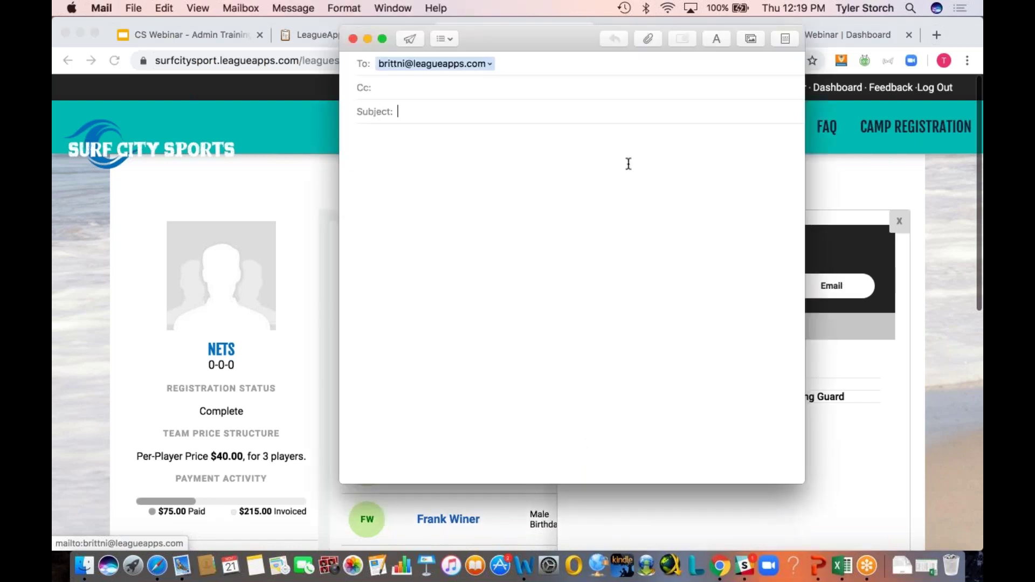
pyautogui.click(351, 38)
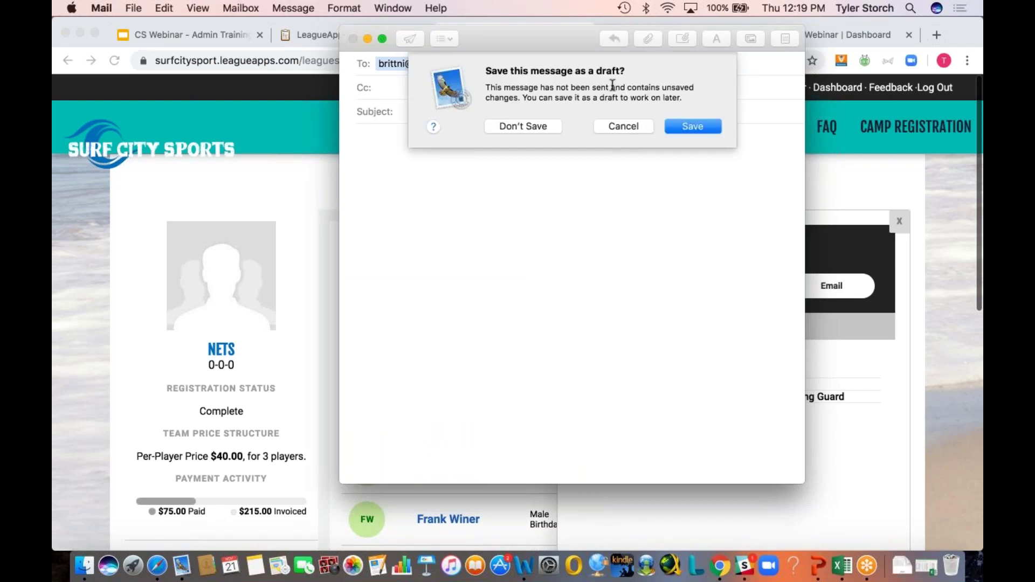
pyautogui.click(535, 126)
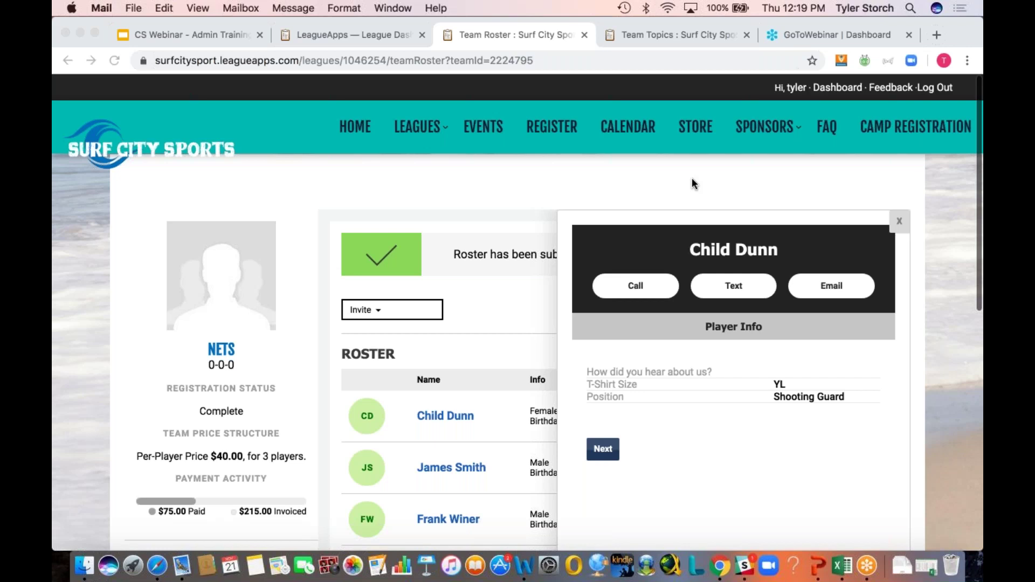
# - Dismiss the player's details by reloading the Nets team roster
pyautogui.click(901, 218)
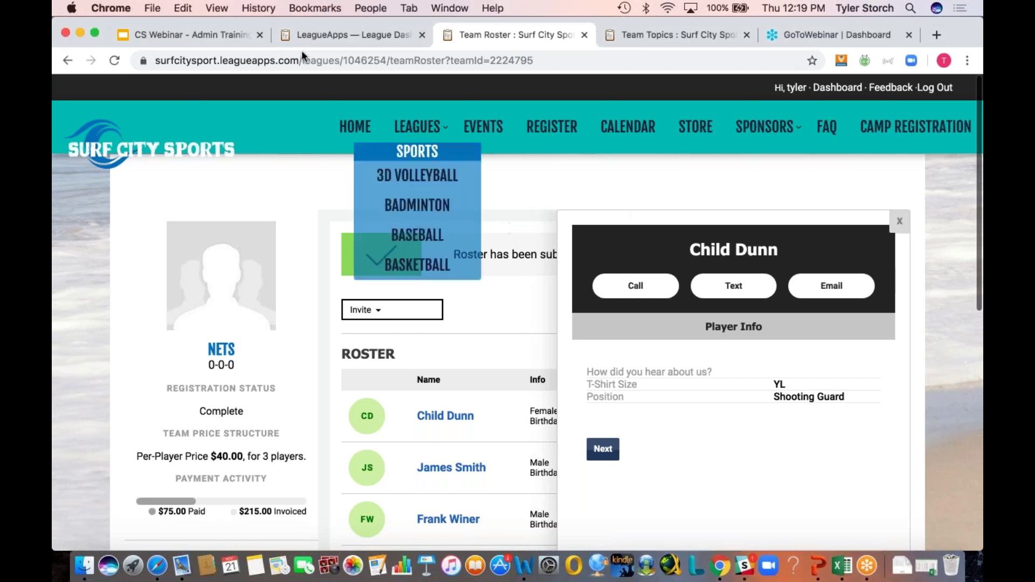
pyautogui.click(287, 31)
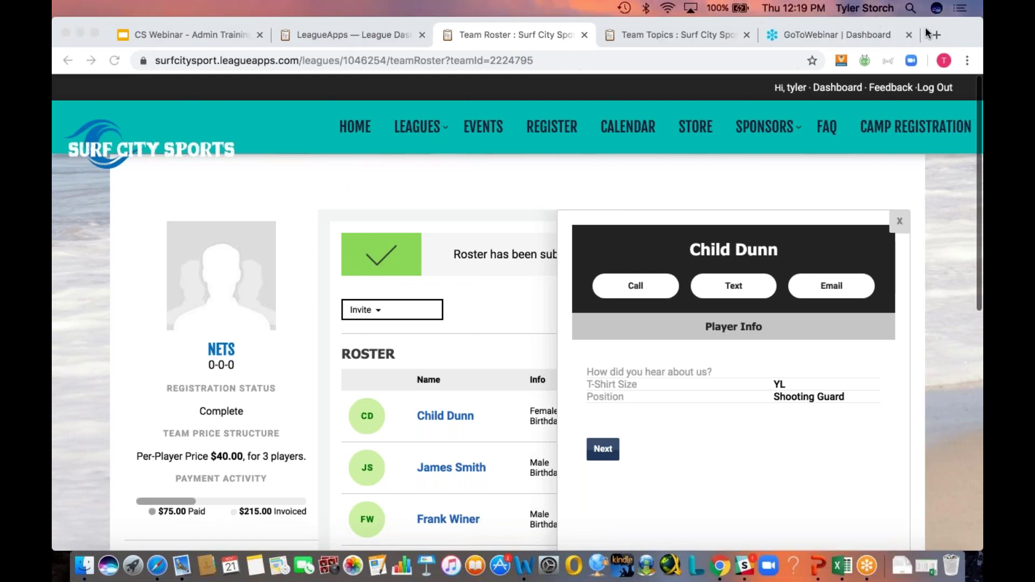
pyautogui.scroll(-4, 283, 353)
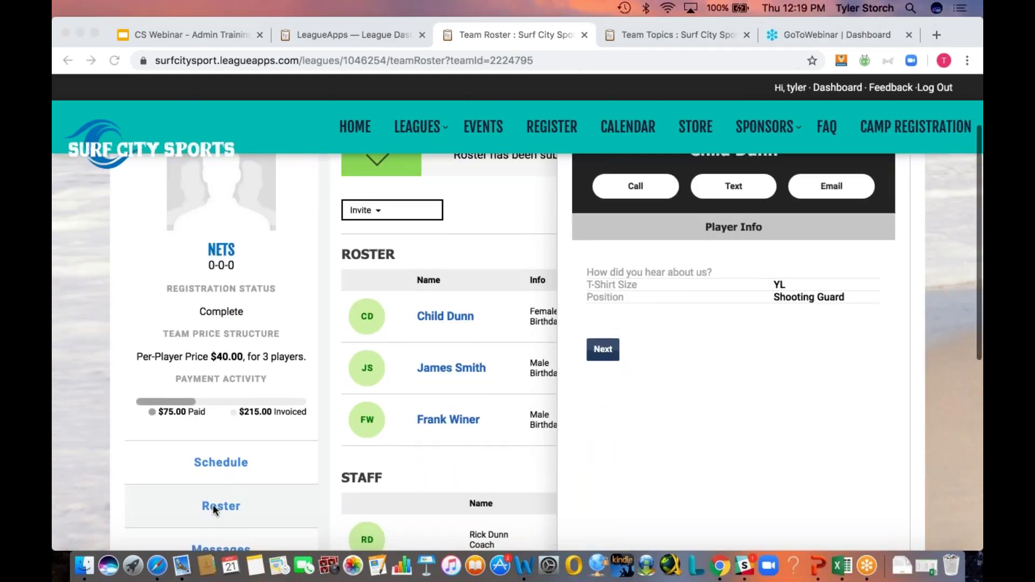
pyautogui.click(260, 470)
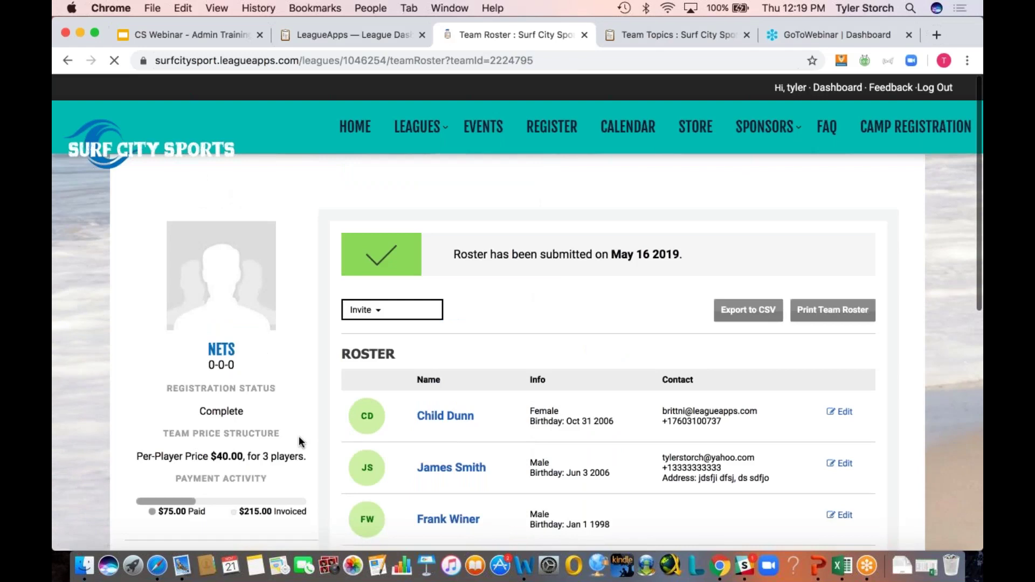
# - Open the form for inviting players to the Nets and review its recipient, subject and message fields without sending anything
pyautogui.scroll(-3, 373, 337)
pyautogui.scroll(4, 374, 337)
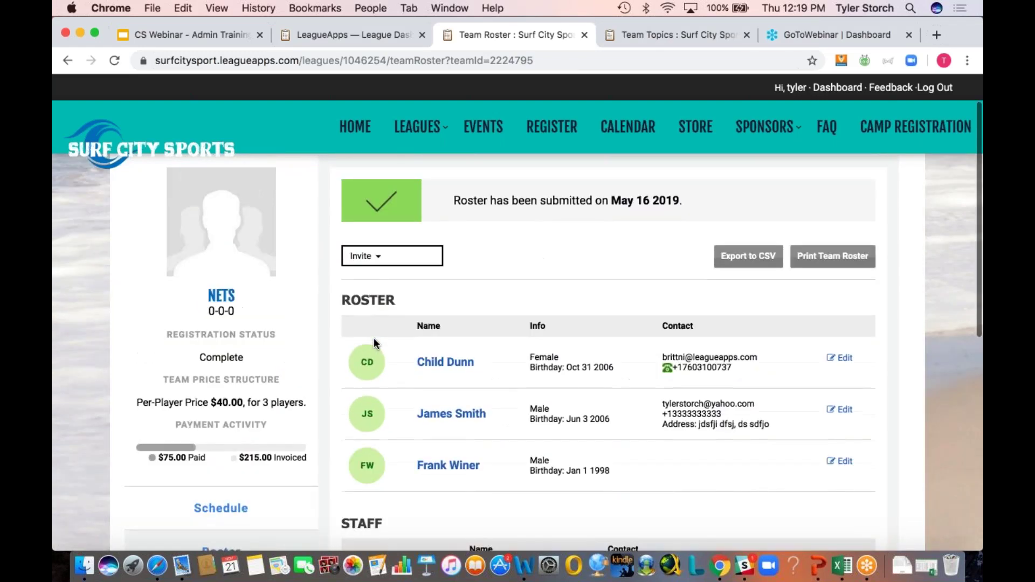
pyautogui.click(415, 261)
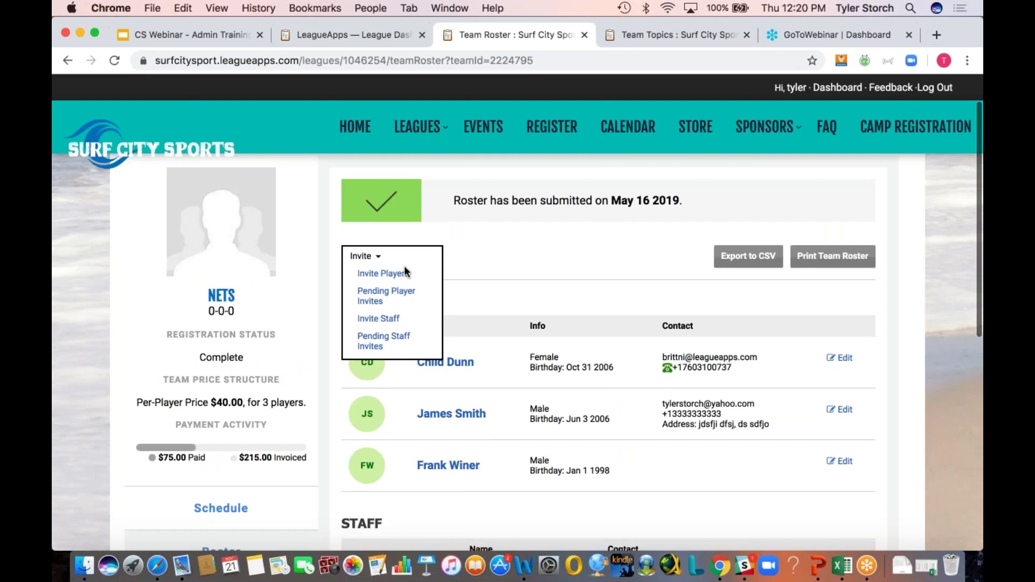
pyautogui.click(401, 274)
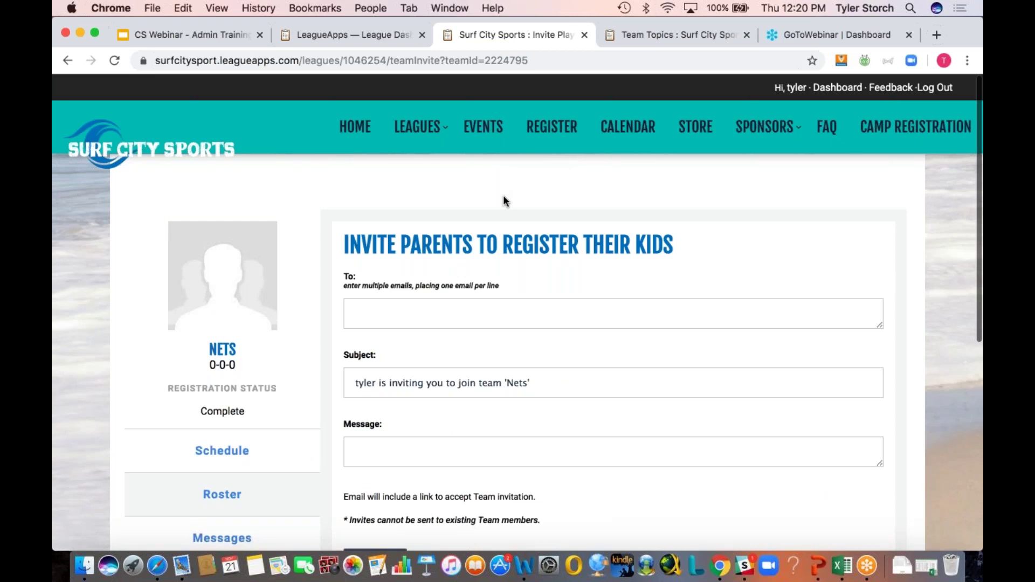
pyautogui.click(464, 302)
pyautogui.scroll(-2, 517, 323)
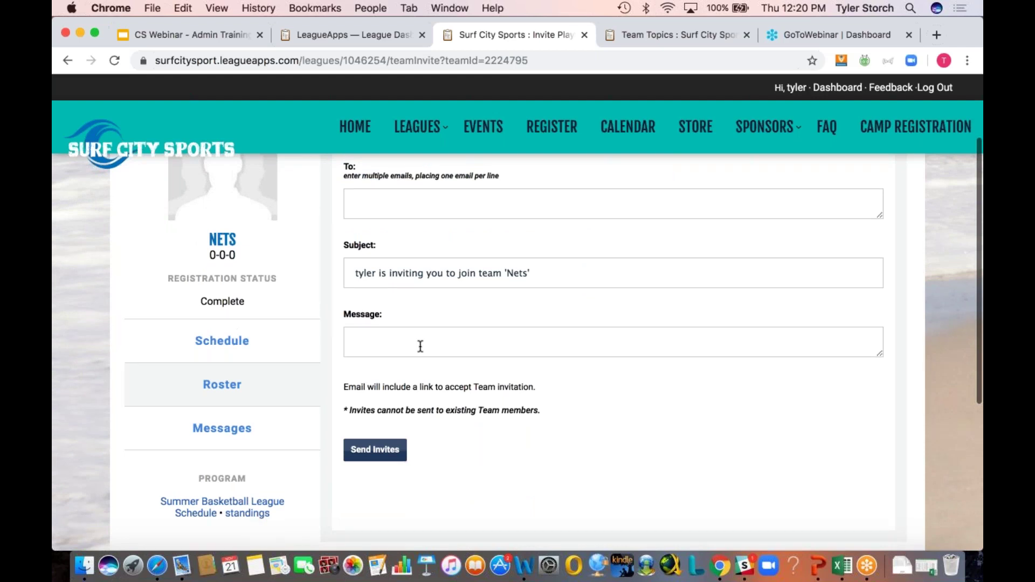
pyautogui.scroll(3, 430, 337)
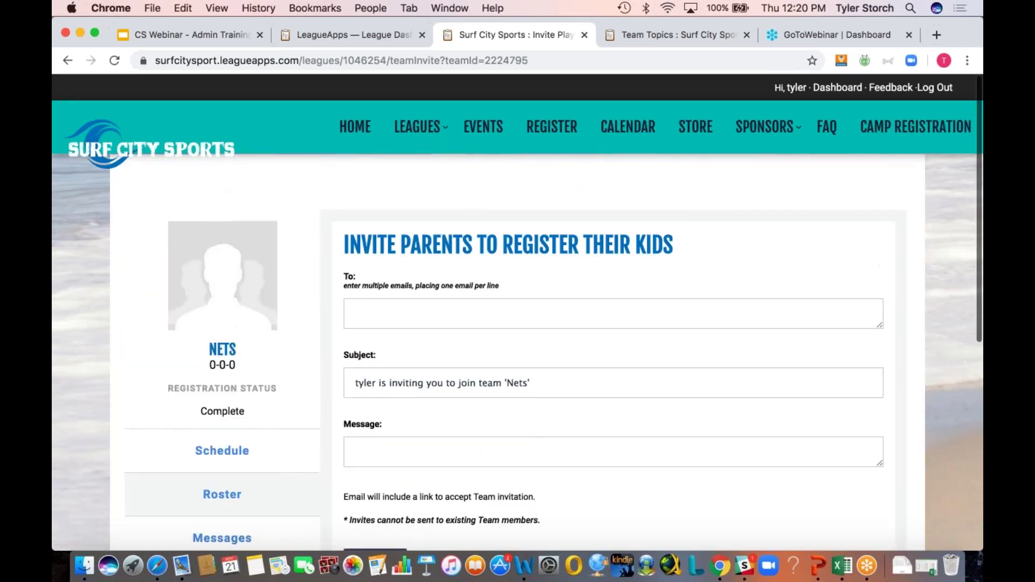
# - Go back to the roster and open the Nets' pending player invites for review
pyautogui.click(251, 490)
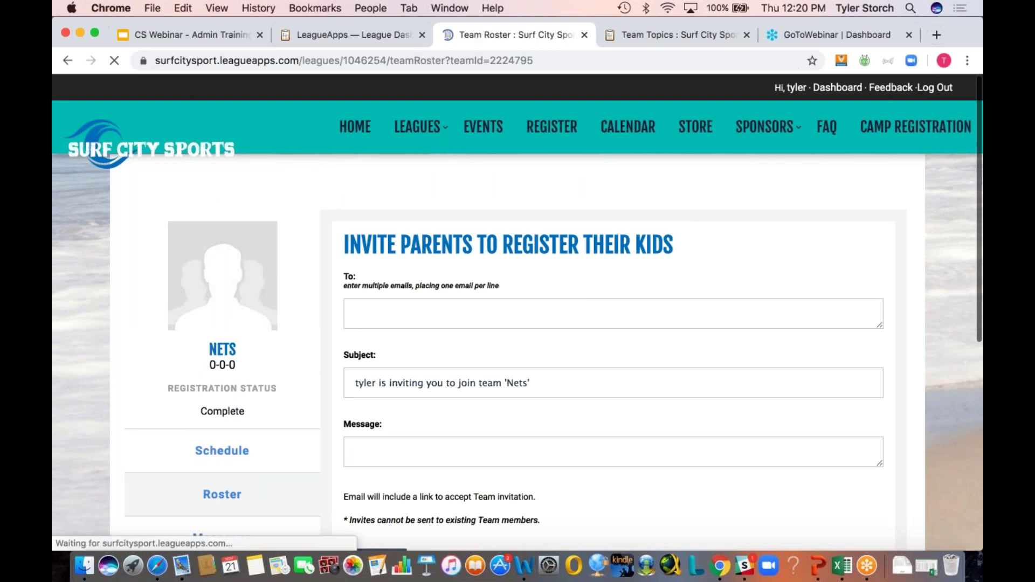
pyautogui.click(423, 309)
pyautogui.click(392, 351)
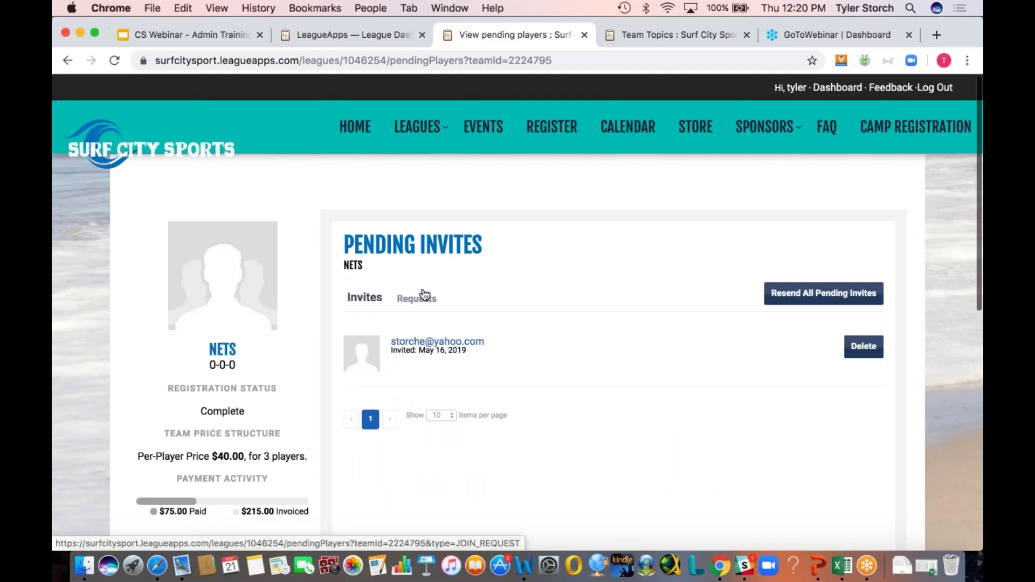
pyautogui.scroll(-5, 245, 393)
# - Return to the roster, open the form for inviting additional staff, and review its fields without sending anything
pyautogui.click(245, 393)
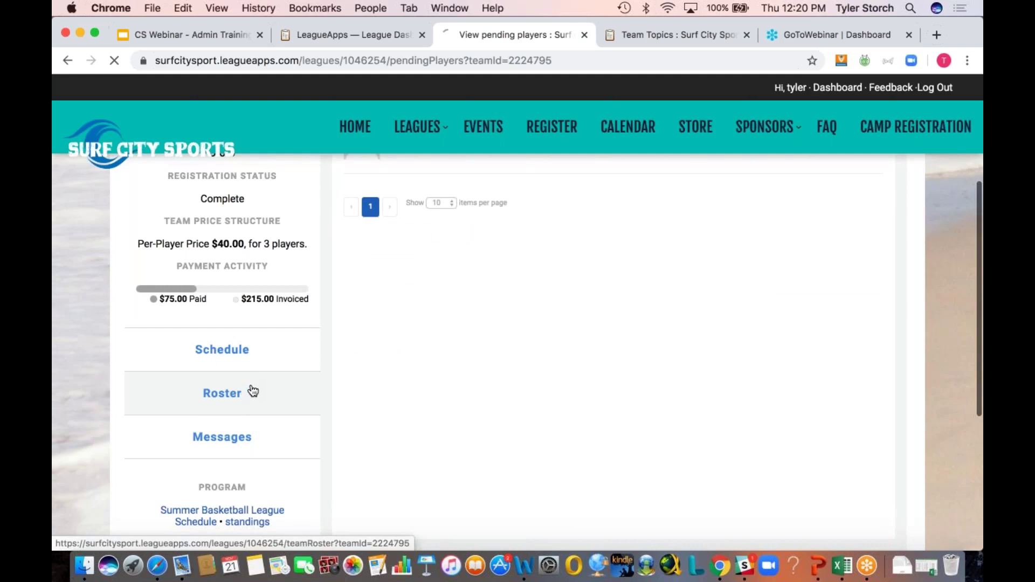
pyautogui.click(402, 306)
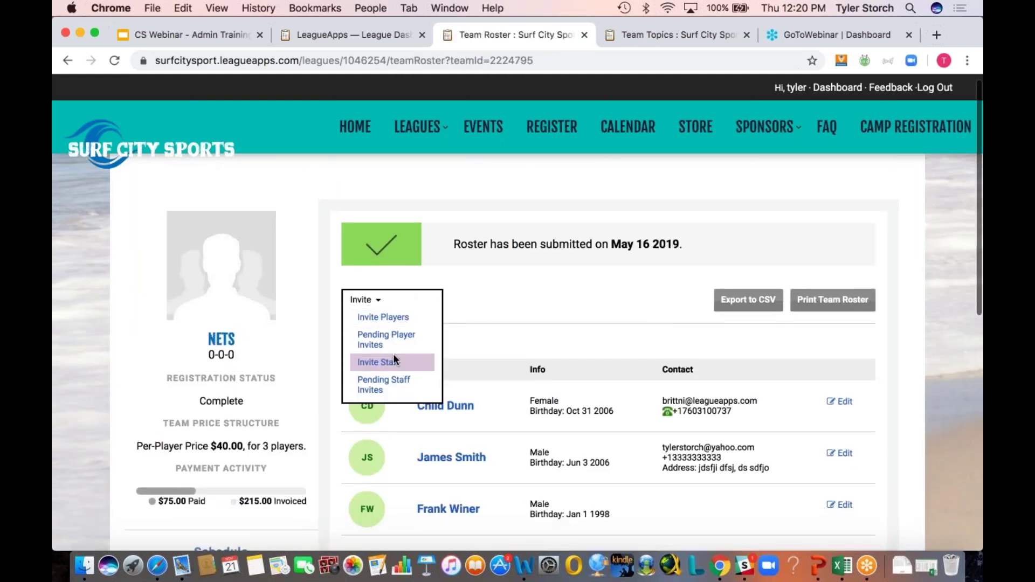
pyautogui.click(389, 367)
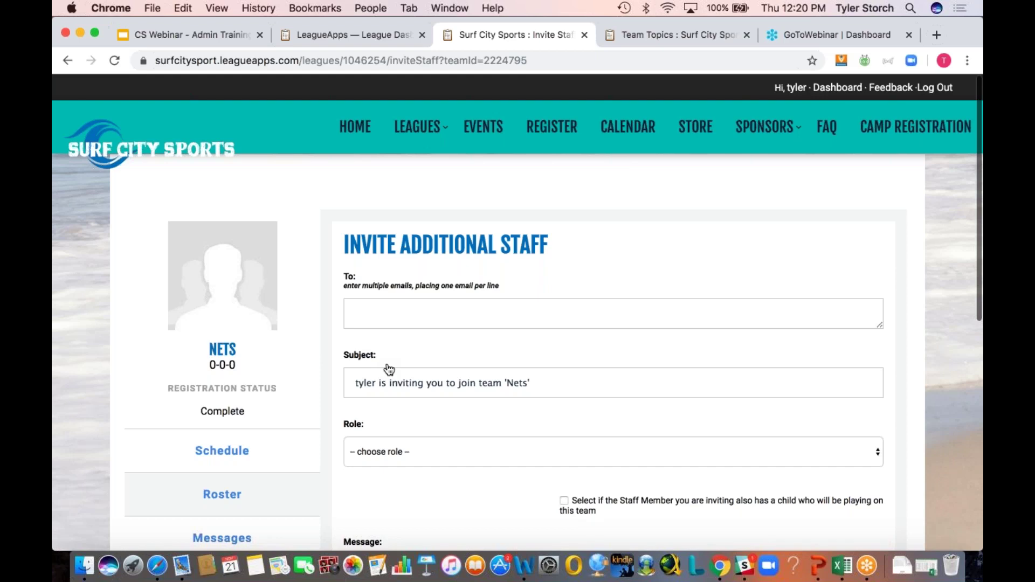
pyautogui.scroll(-3, 388, 369)
# - Open the Nets team messages and review the list of posted topics
pyautogui.click(250, 452)
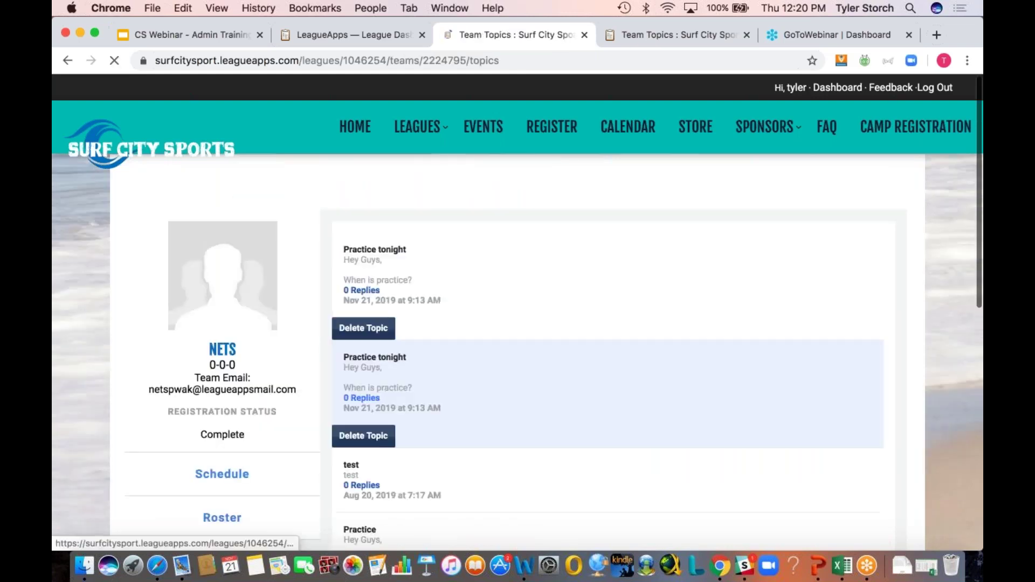
pyautogui.scroll(-5, 608, 334)
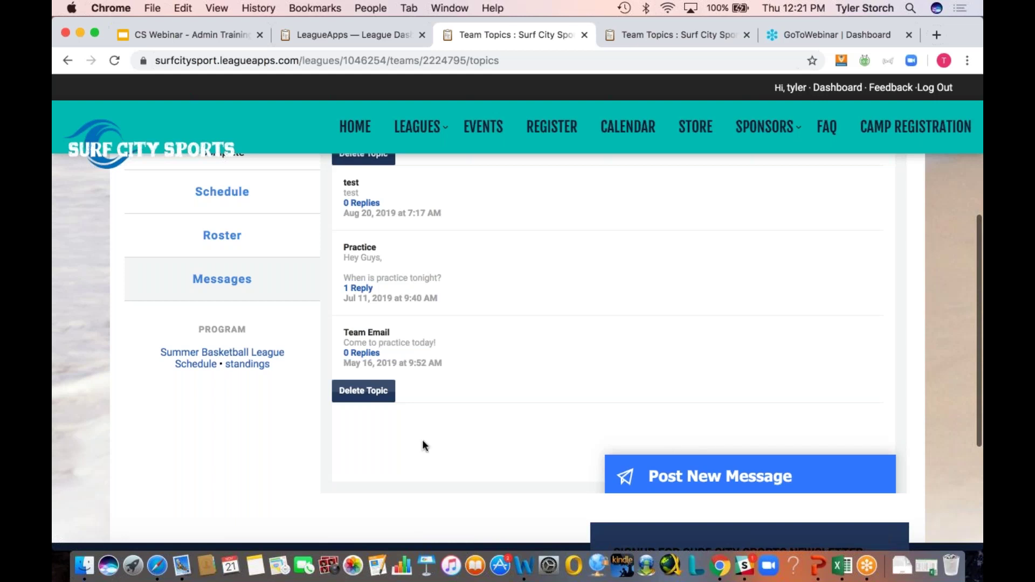
pyautogui.scroll(5, 270, 384)
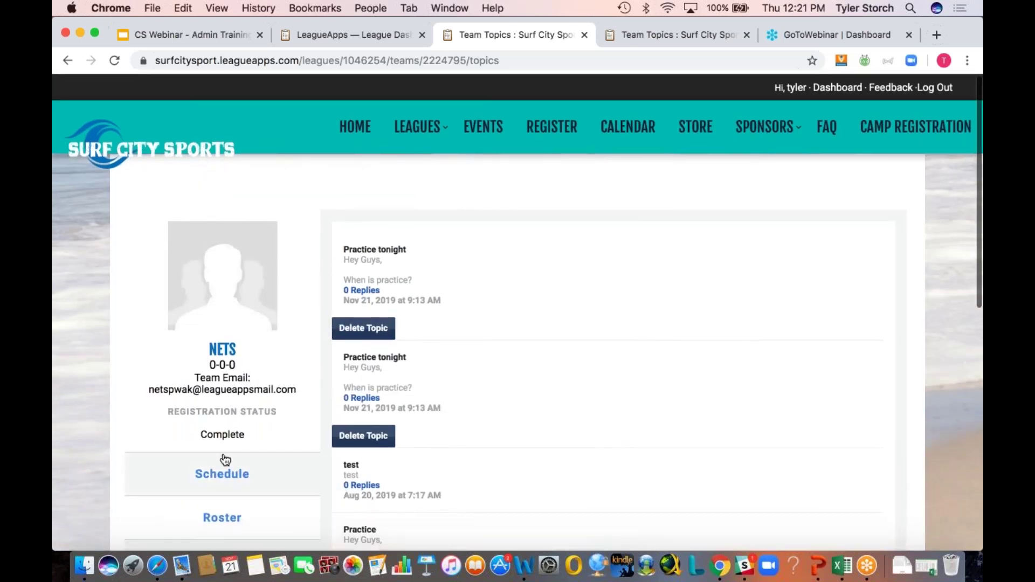
# - Return to the Nets roster and highlight the team's per-player price and payment activity amounts
pyautogui.click(234, 506)
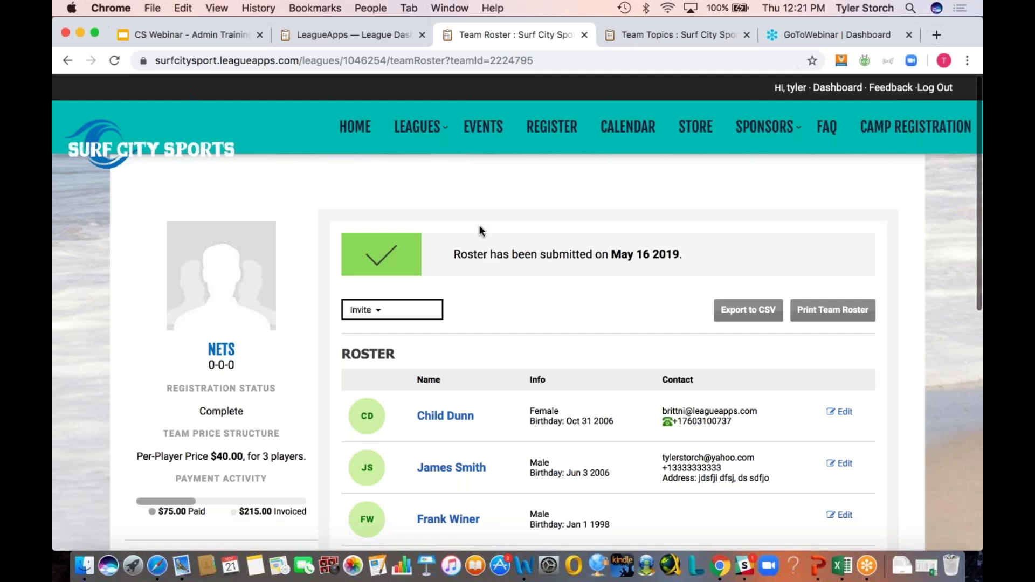
pyautogui.scroll(-3, 480, 231)
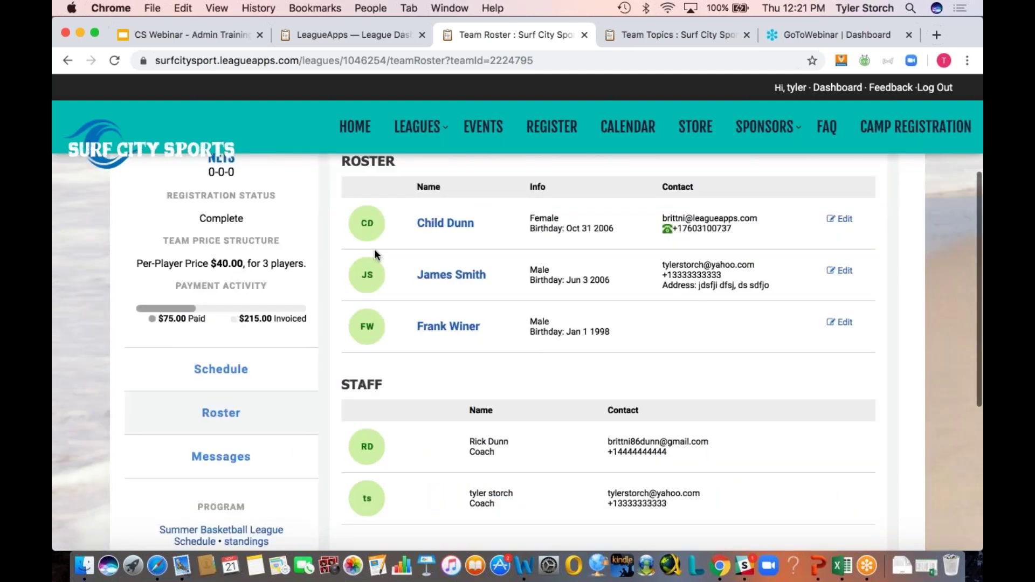
pyautogui.moveTo(313, 331); pyautogui.dragTo(151, 330)
pyautogui.moveTo(303, 389); pyautogui.dragTo(152, 387)
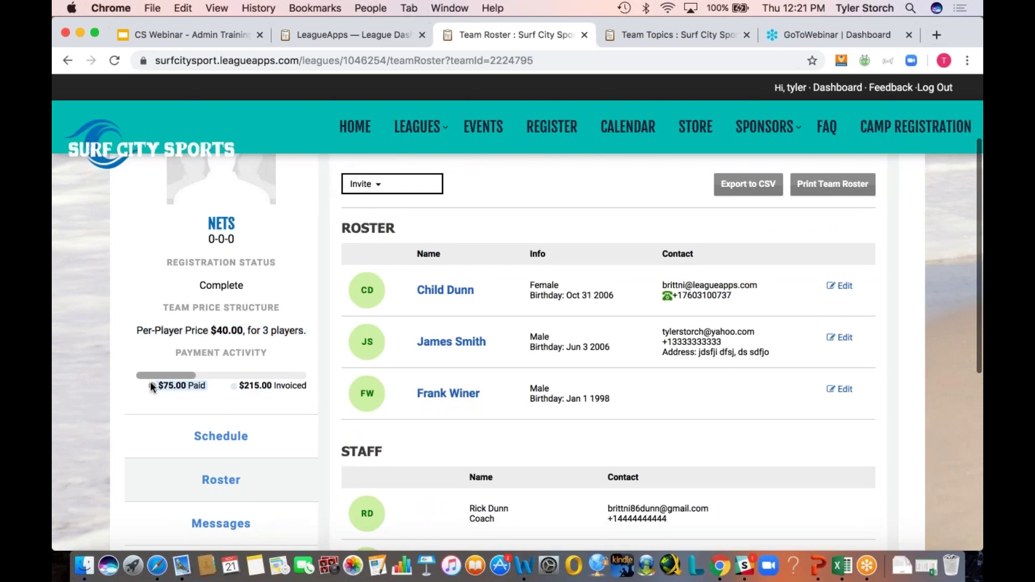